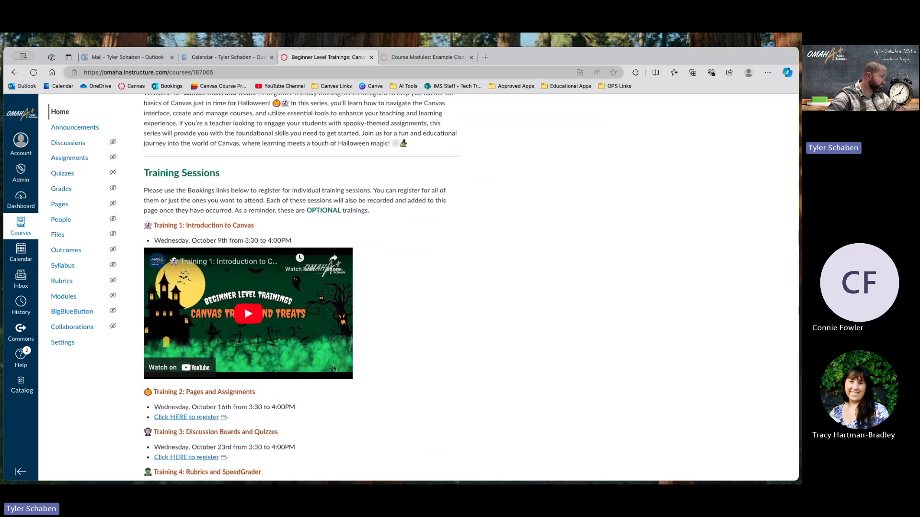
Look over the training sessions on the Canvas Tricks and Treats home page and the module list of the Example course.
scroll(334, 368, down, 2)
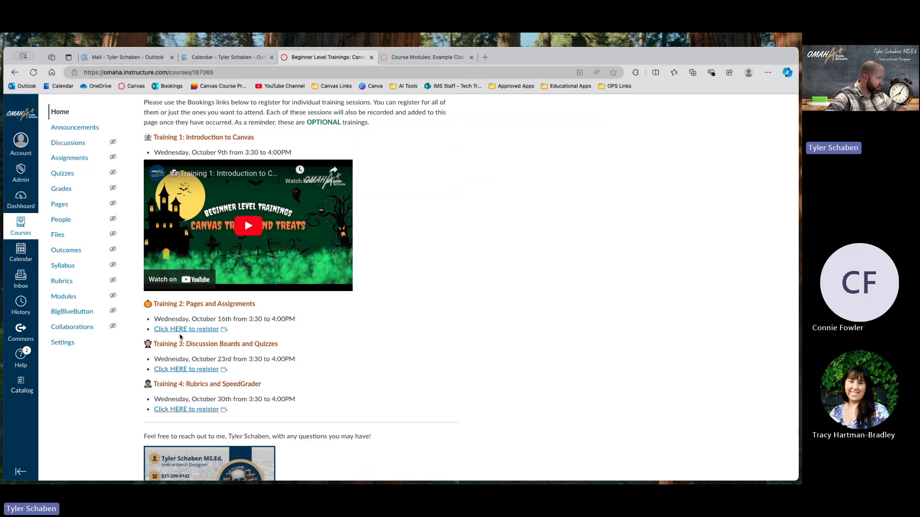
scroll(431, 269, up, 8)
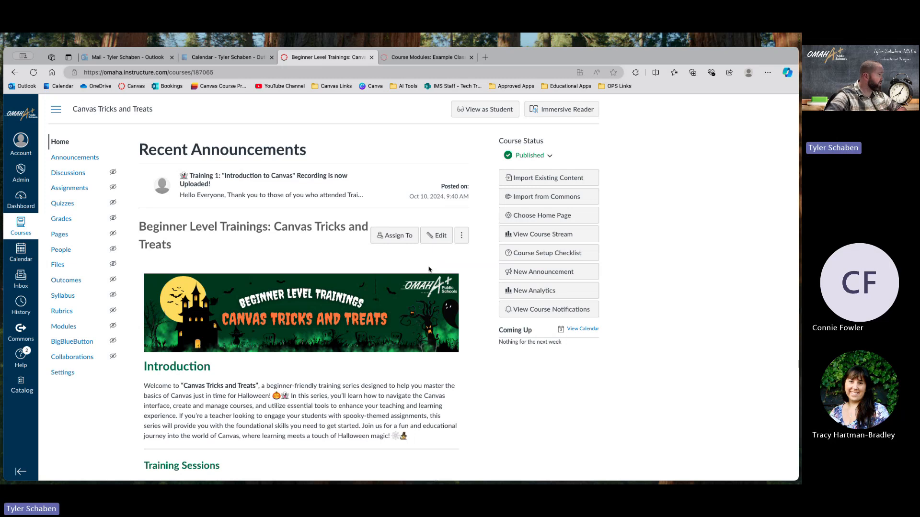
click(406, 58)
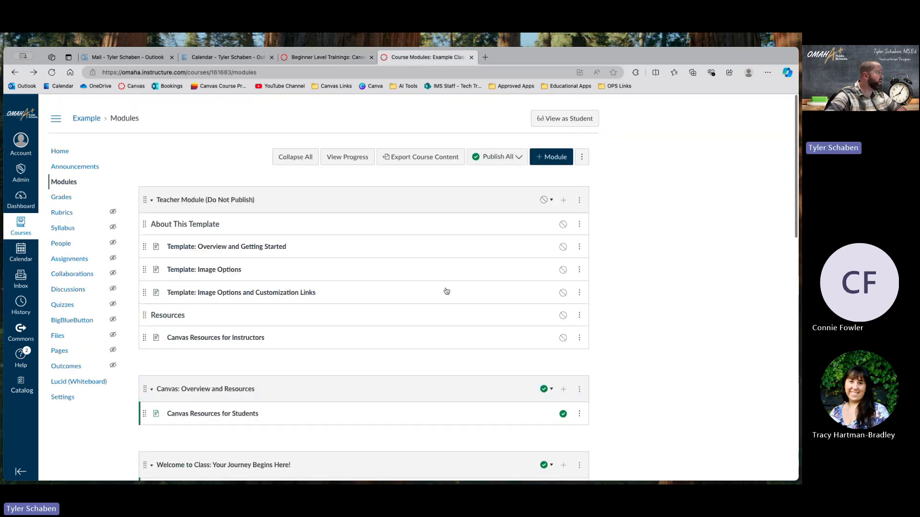
scroll(446, 291, down, 1)
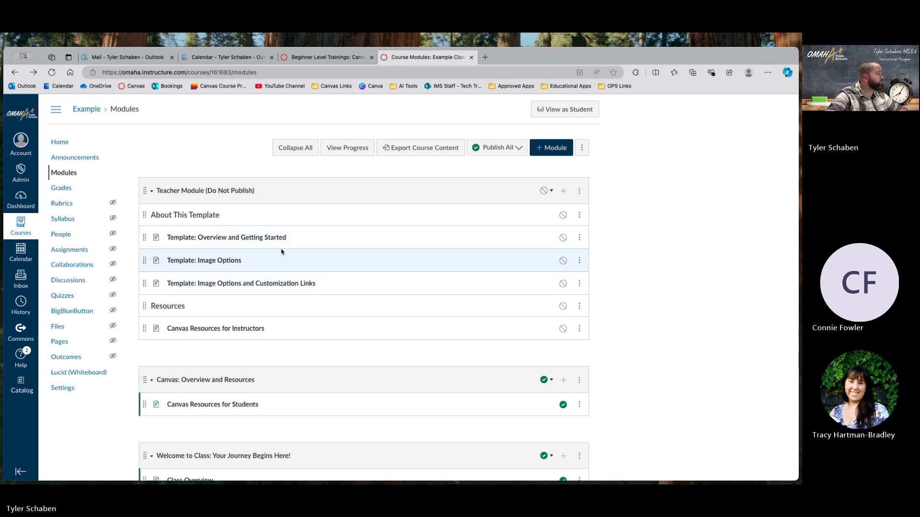
scroll(281, 252, down, 15)
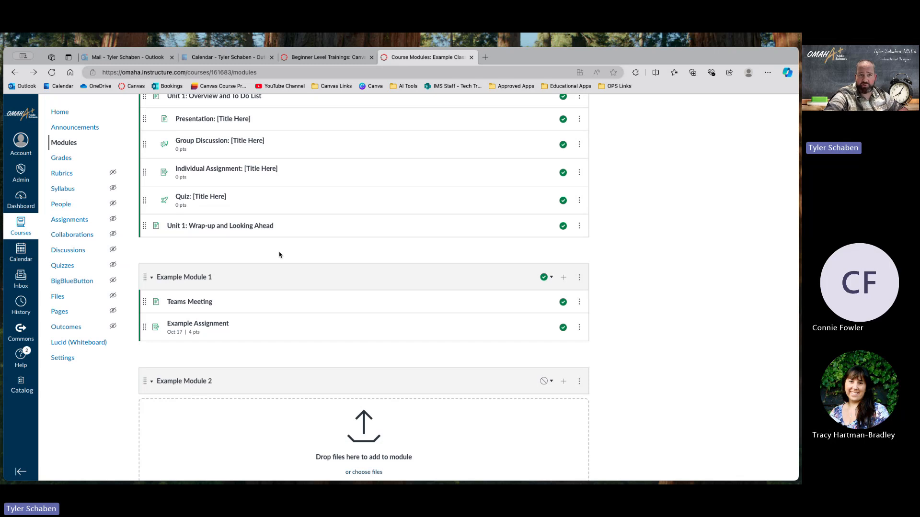
scroll(291, 260, up, 15)
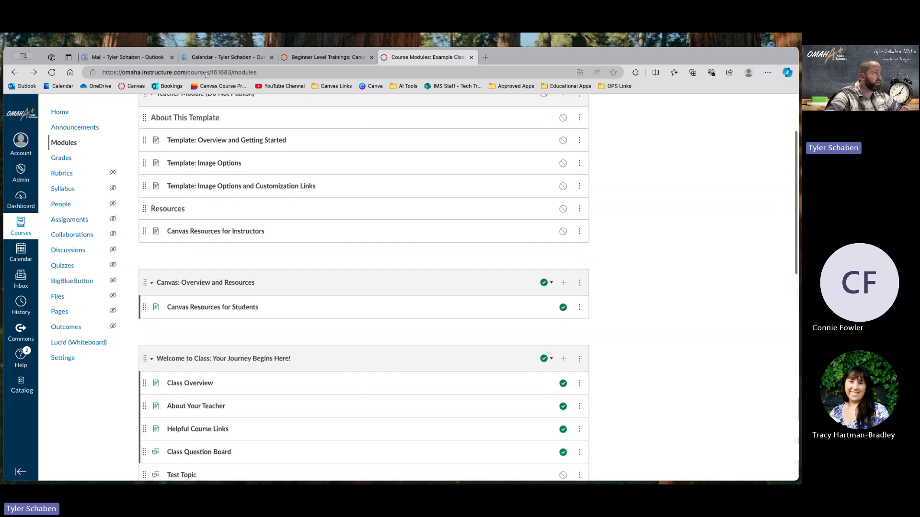
Copy the web address of the Canvas Tricks and Treats course home page.
click(313, 58)
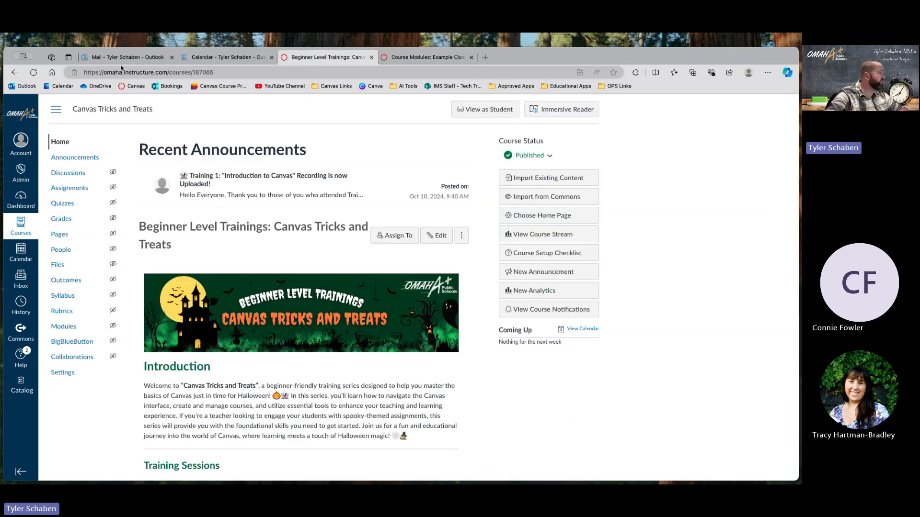
click(125, 75)
right_click(125, 75)
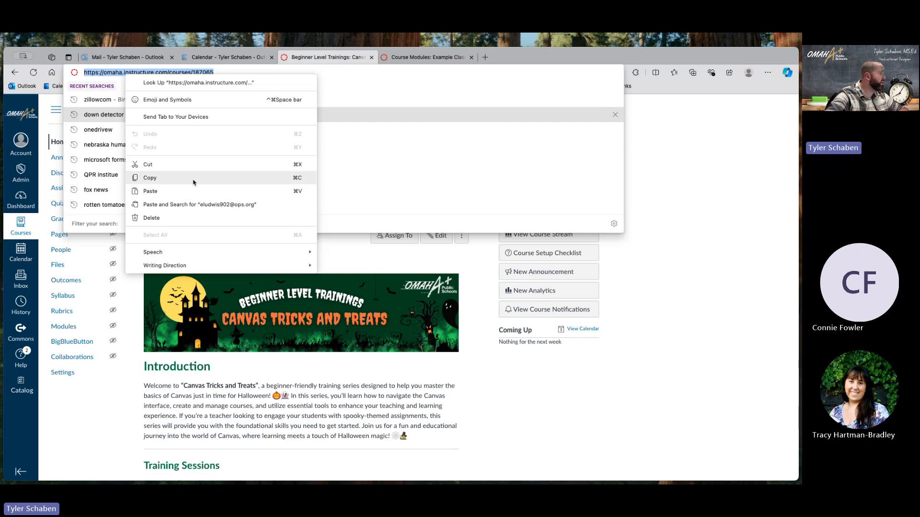
click(193, 183)
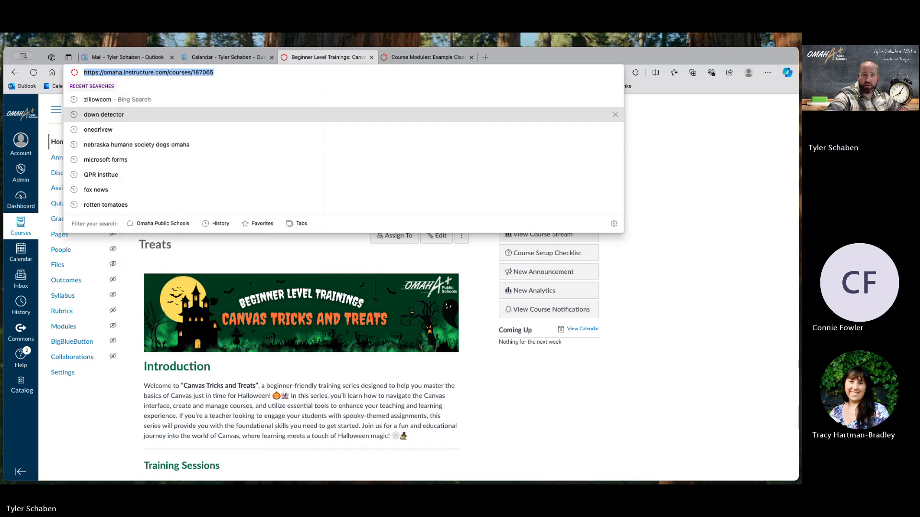
key(super+Tab)
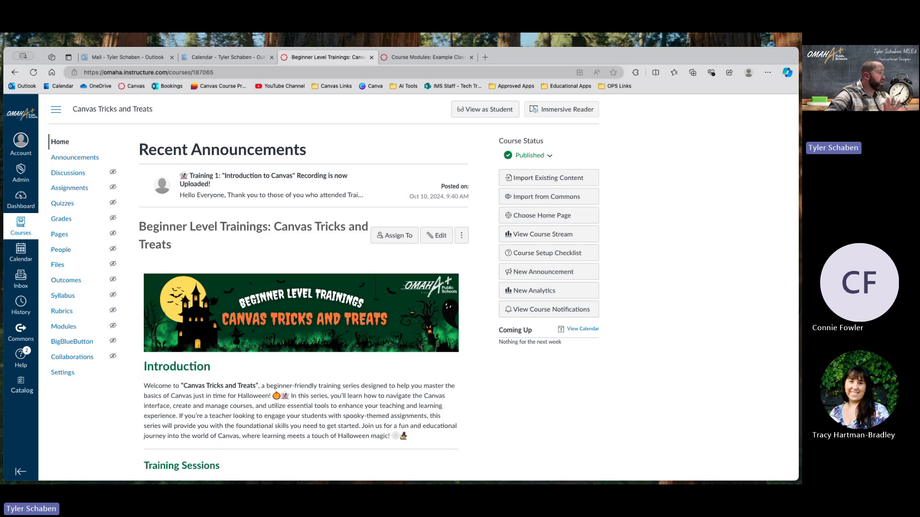
Examine the Example course's modules and their items, from the Teacher Module through Unit 1 to the example modules.
click(447, 58)
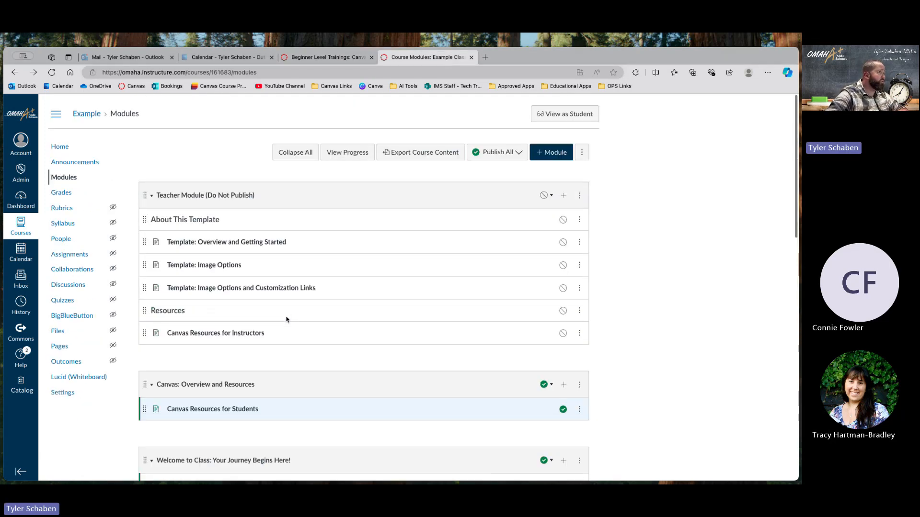
scroll(287, 319, down, 13)
scroll(287, 319, up, 13)
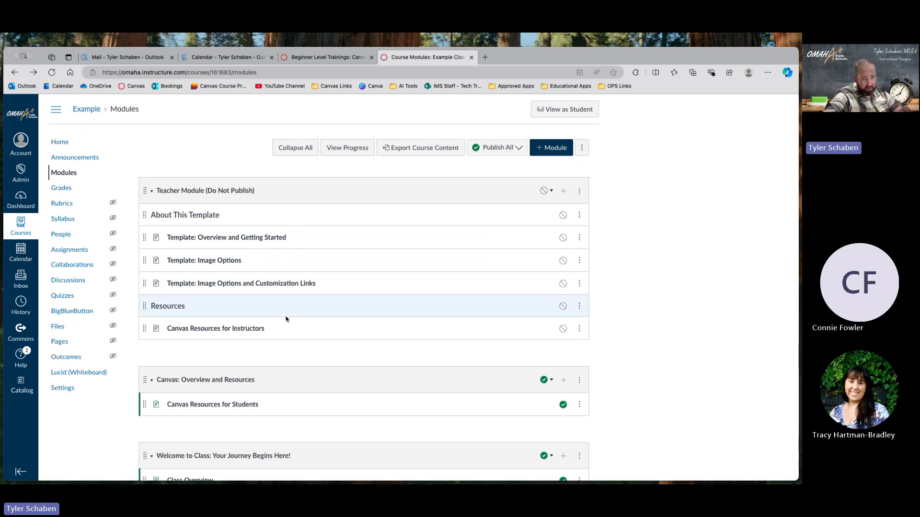
scroll(286, 311, down, 9)
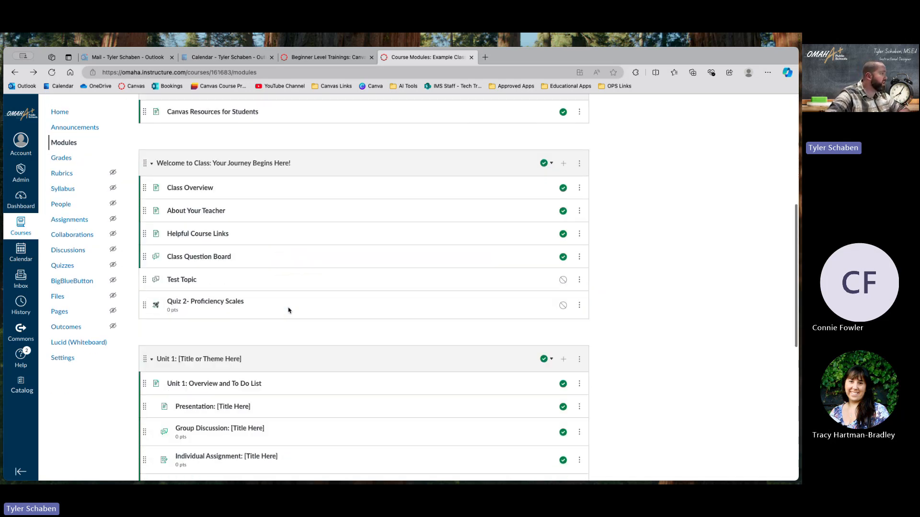
scroll(288, 311, up, 4)
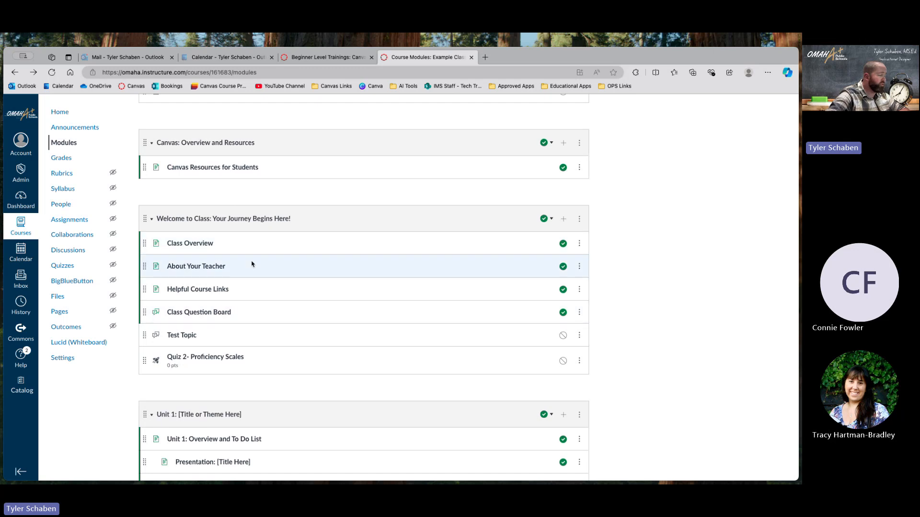
scroll(251, 264, down, 2)
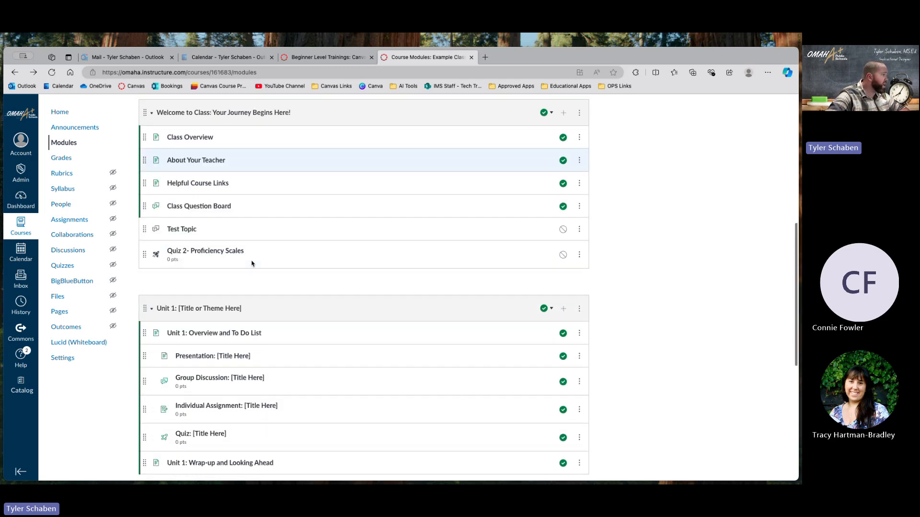
scroll(253, 263, up, 7)
scroll(252, 263, down, 9)
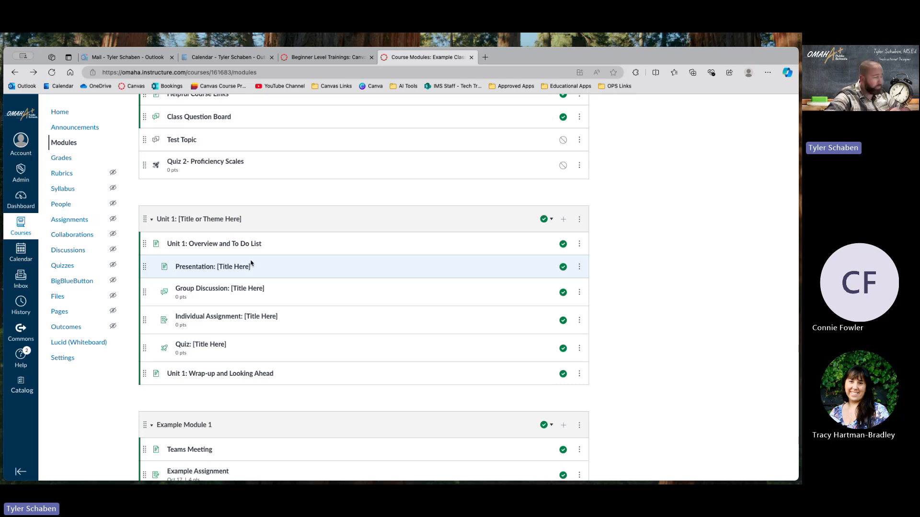
scroll(247, 251, up, 1)
scroll(244, 247, down, 4)
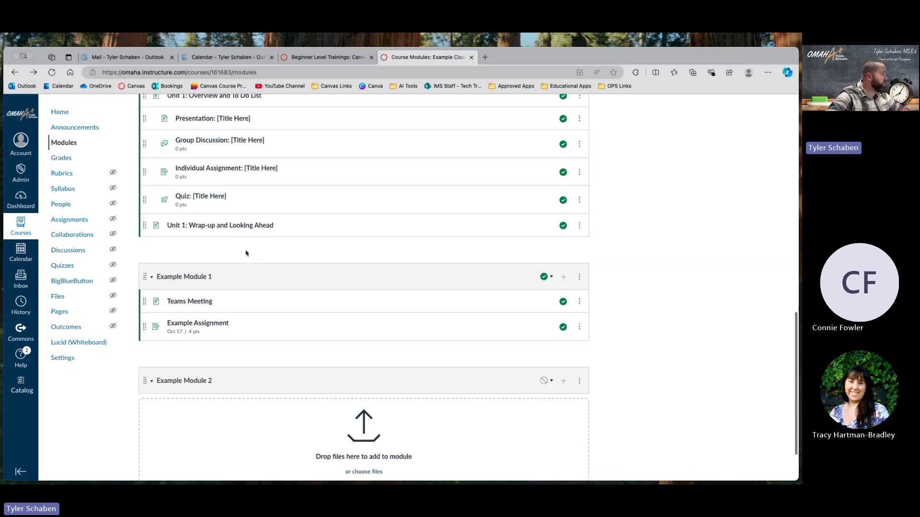
scroll(242, 240, up, 3)
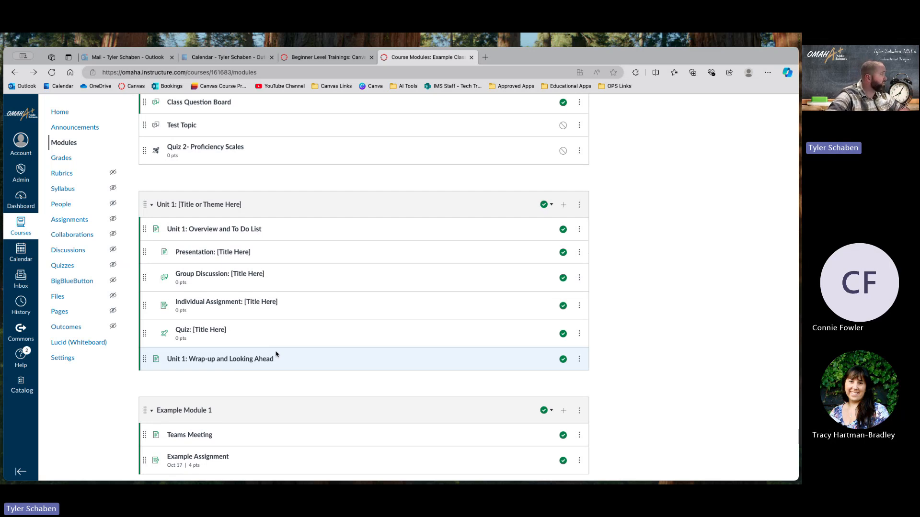
scroll(277, 355, down, 4)
scroll(277, 355, up, 3)
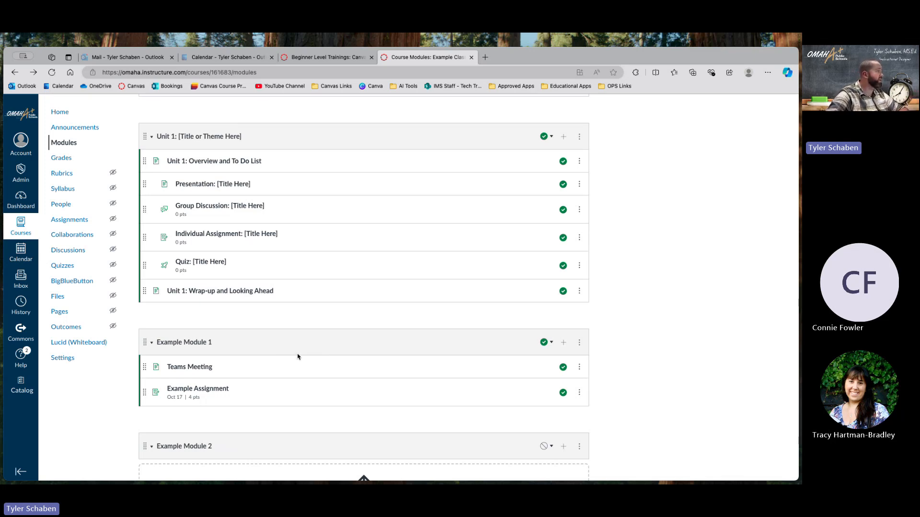
Add a new module named Unit 2 to the Example course, without a lock date or prerequisites.
scroll(298, 356, up, 10)
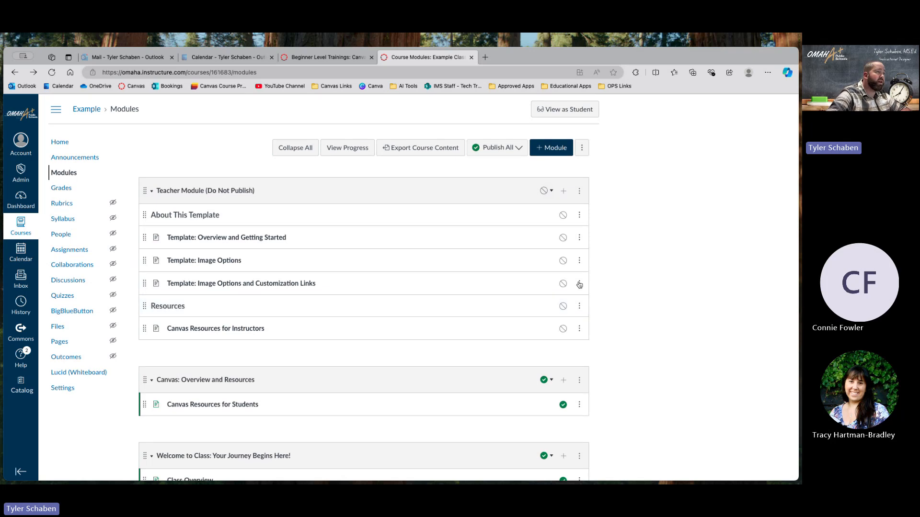
click(547, 152)
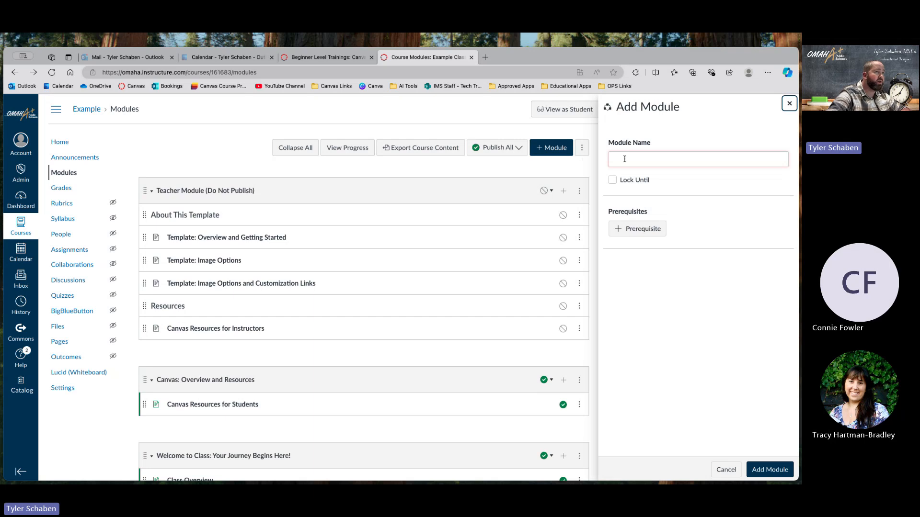
click(624, 159)
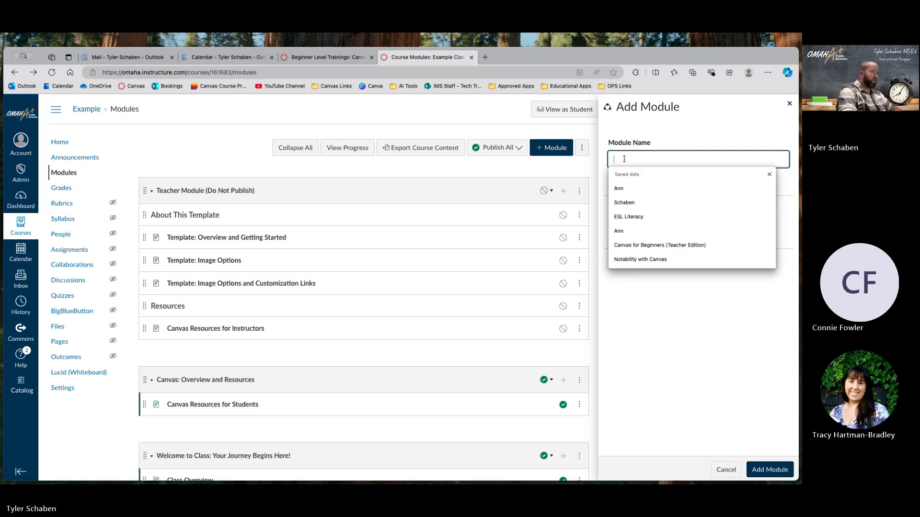
text(Unit)
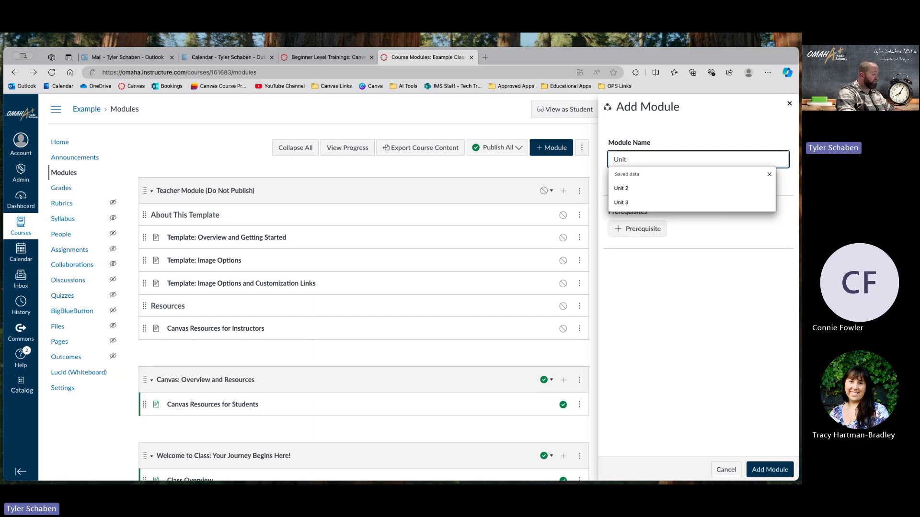
text( 2)
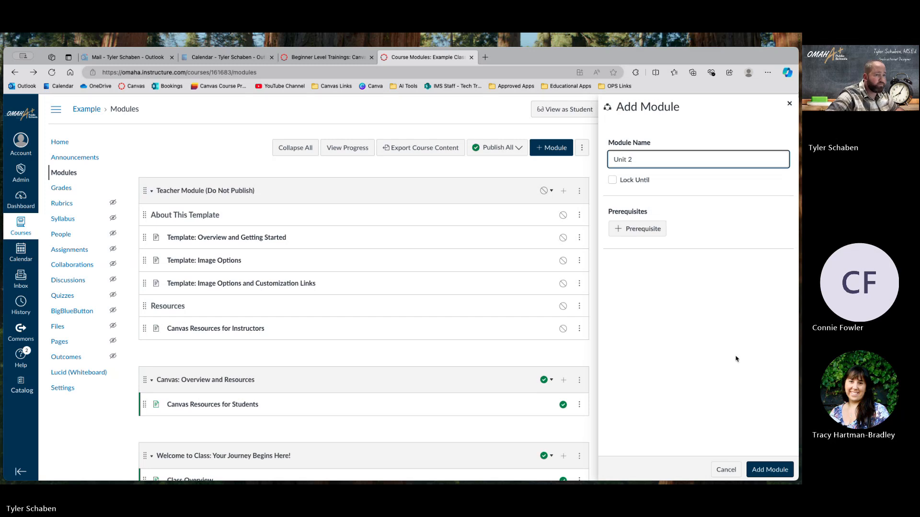
click(768, 469)
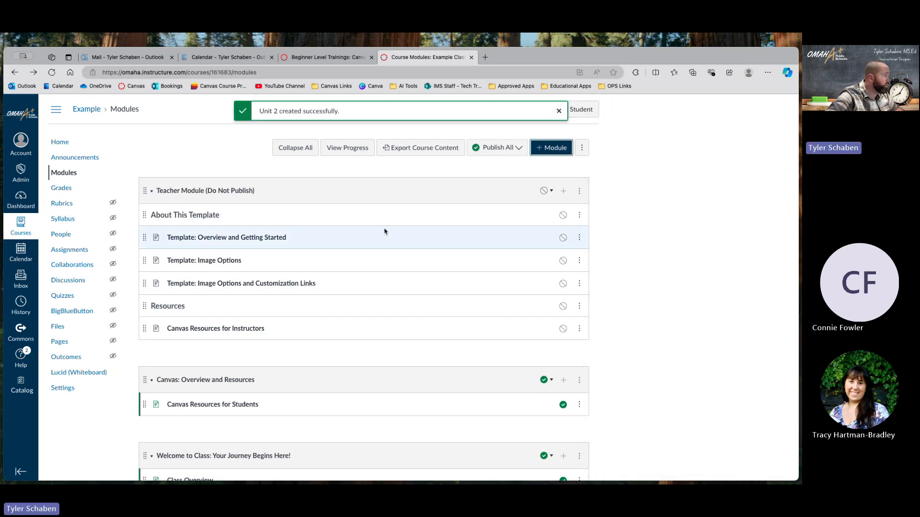
Move the Unit 2 module up so it sits directly above Example Module 2.
scroll(384, 230, down, 2)
scroll(384, 232, down, 10)
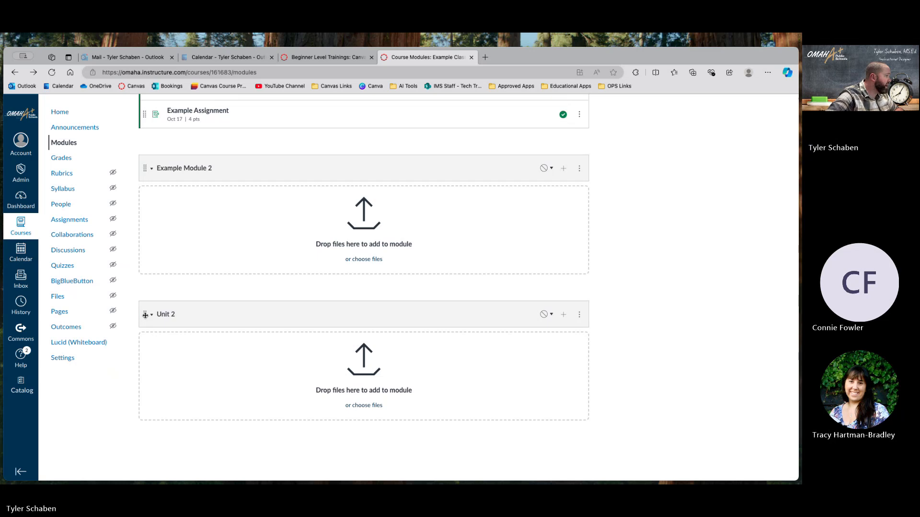
drag(145, 315, 124, 170)
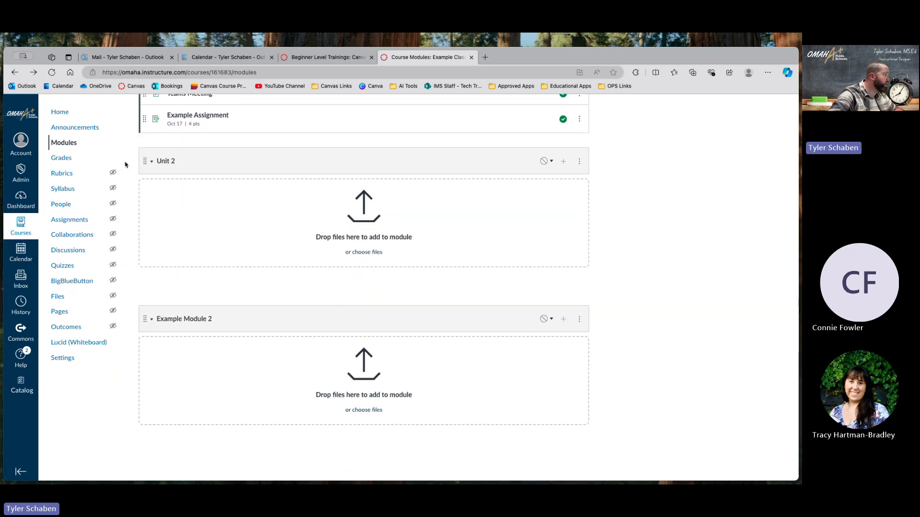
Try repositioning the Unit 2 module and the Example Assignment item of Example Module 1 in the module list.
scroll(128, 165, up, 5)
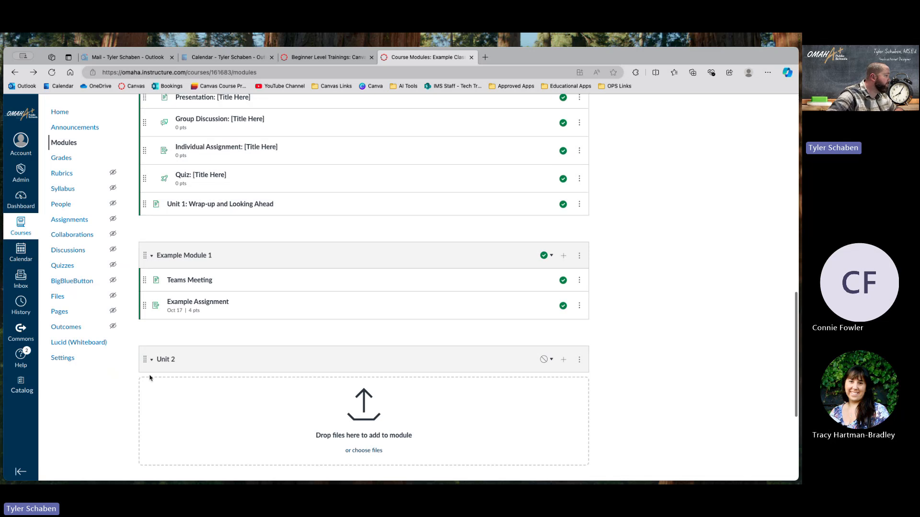
drag(145, 359, 143, 378)
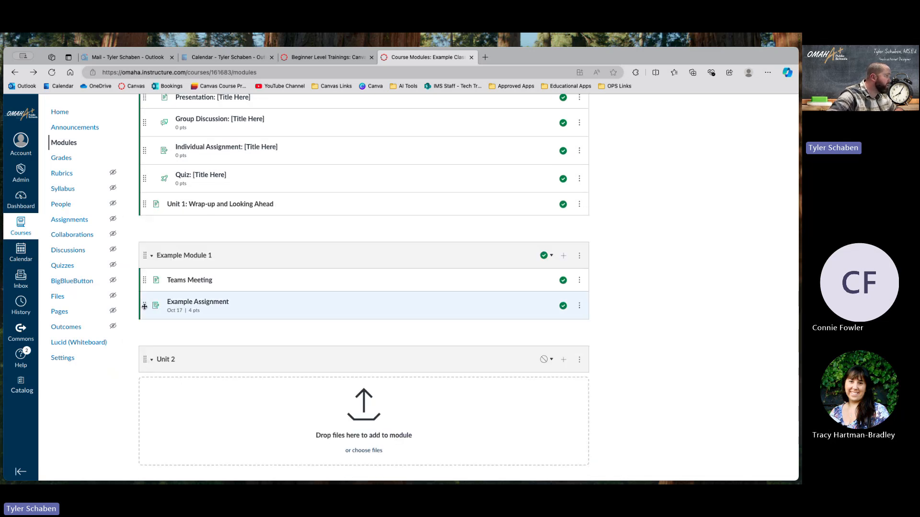
drag(144, 305, 155, 280)
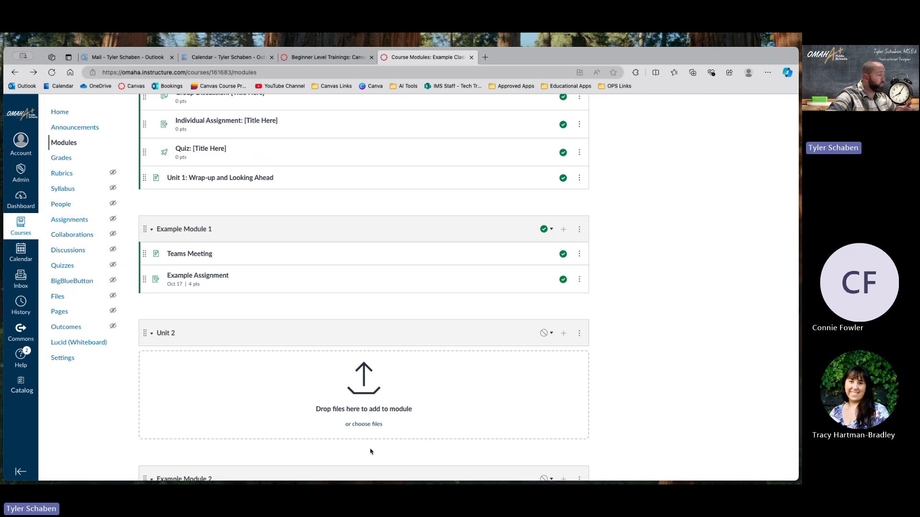
Review the publishing options of the Unit 2 module and close them without applying any.
scroll(353, 302, down, 2)
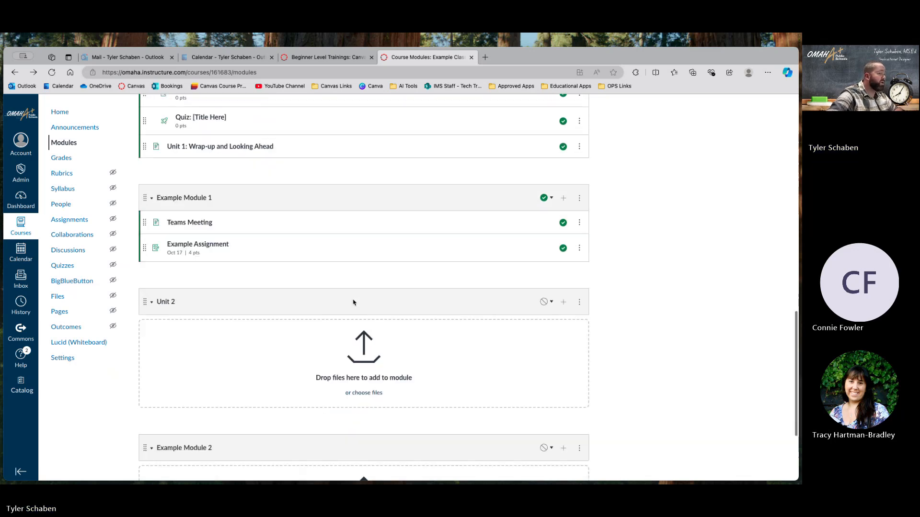
scroll(353, 302, down, 2)
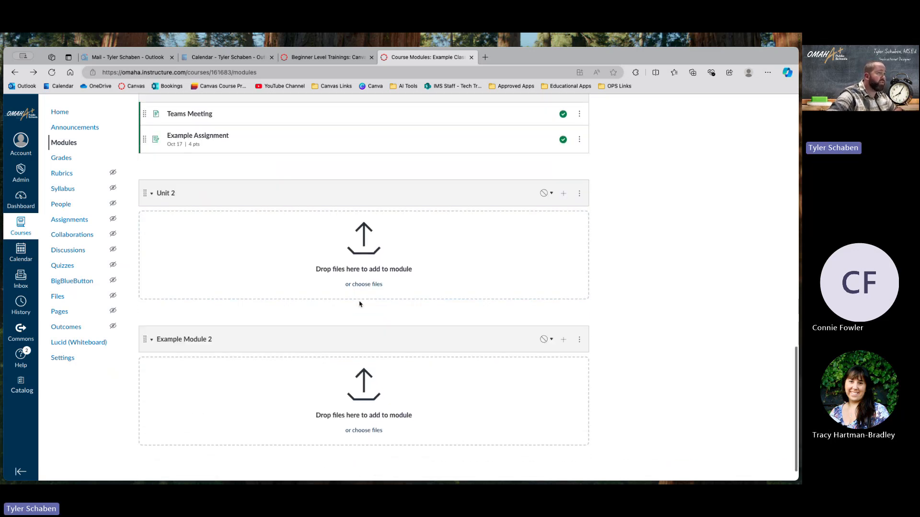
scroll(359, 304, up, 3)
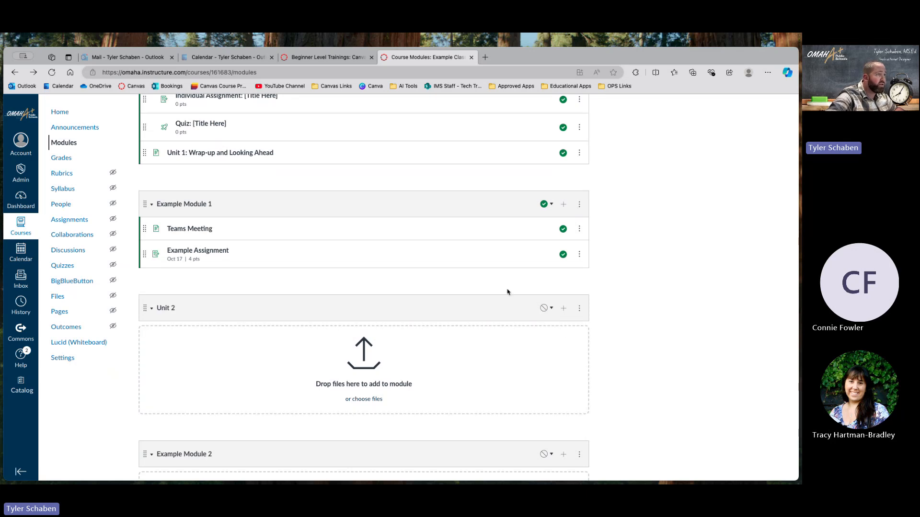
scroll(508, 293, up, 2)
scroll(508, 293, down, 1)
scroll(508, 294, down, 1)
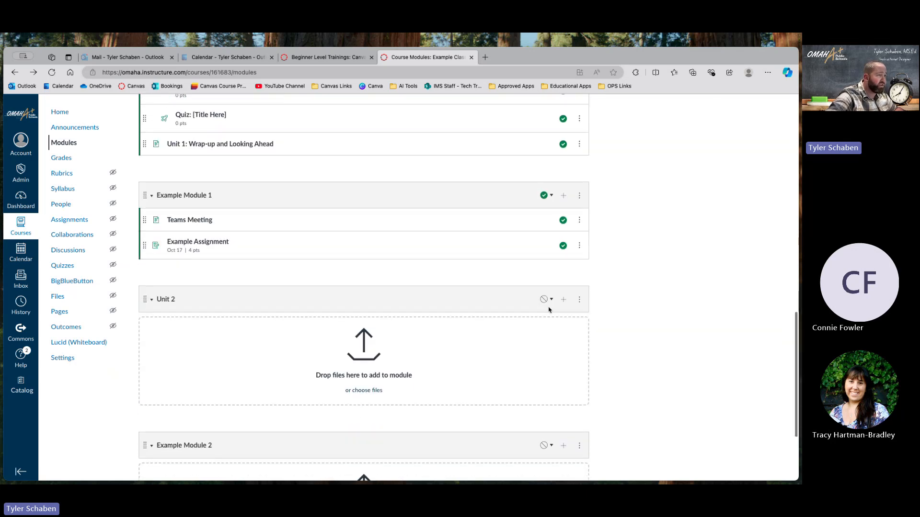
click(547, 300)
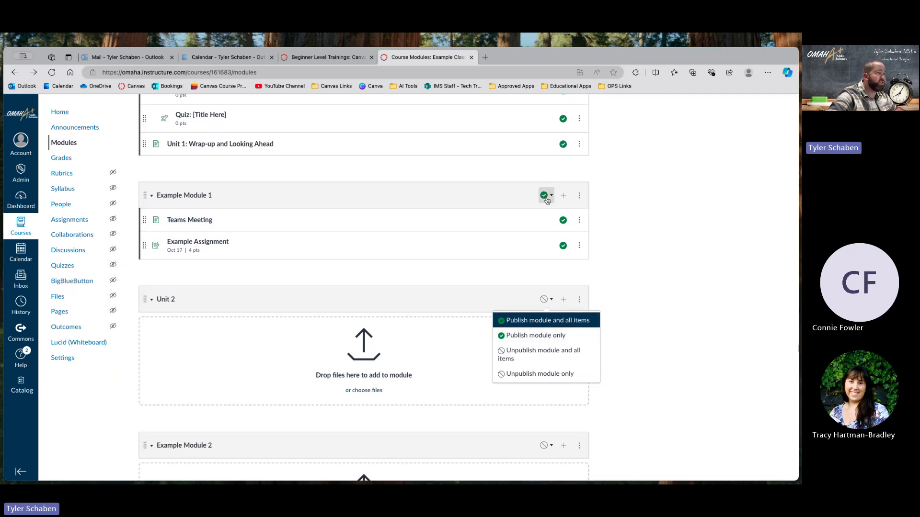
scroll(638, 211, up, 2)
click(639, 212)
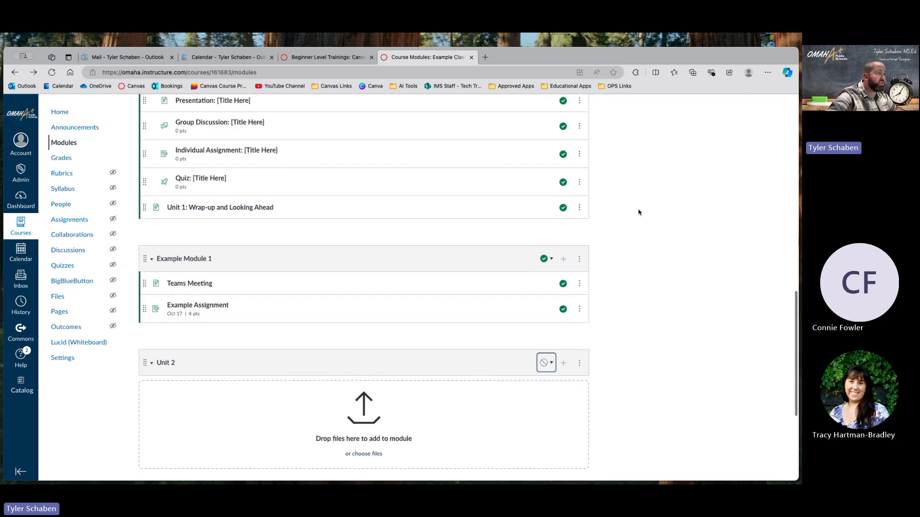
Unpublish the Unit 1: Overview and To Do List page and publish it again.
scroll(638, 213, up, 3)
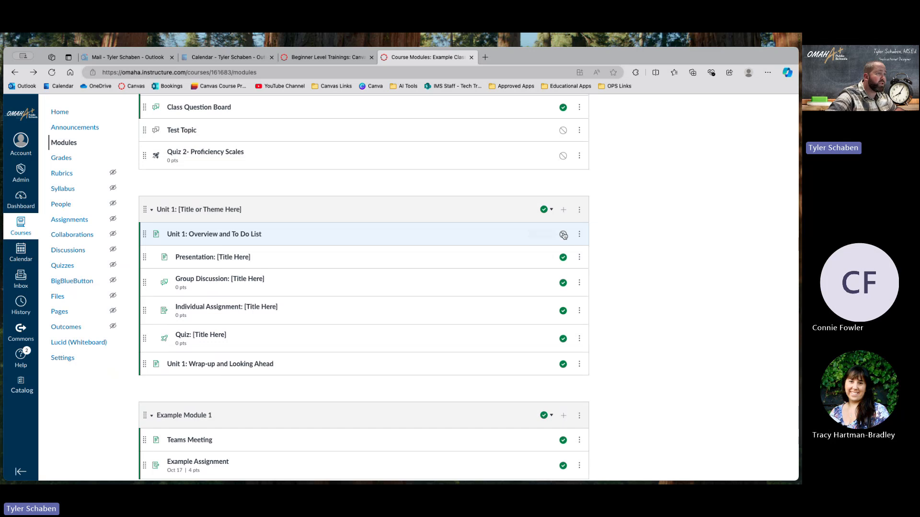
click(564, 236)
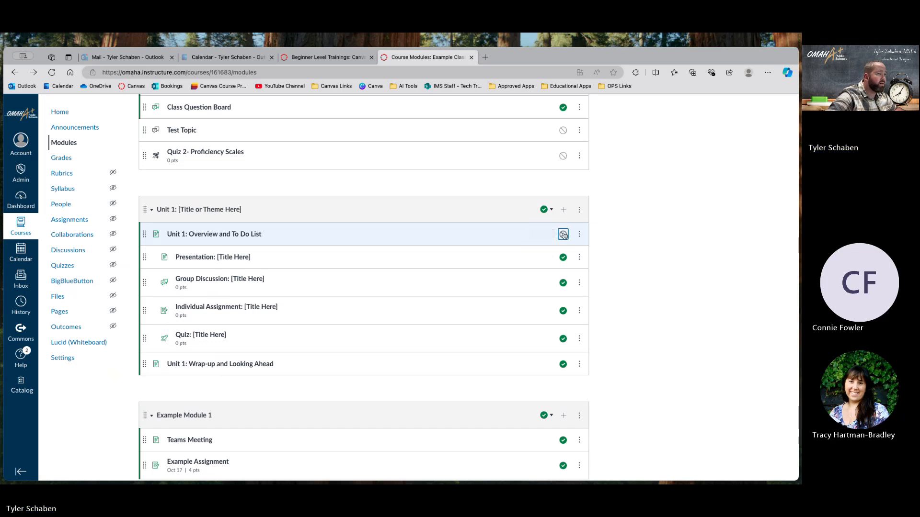
click(564, 236)
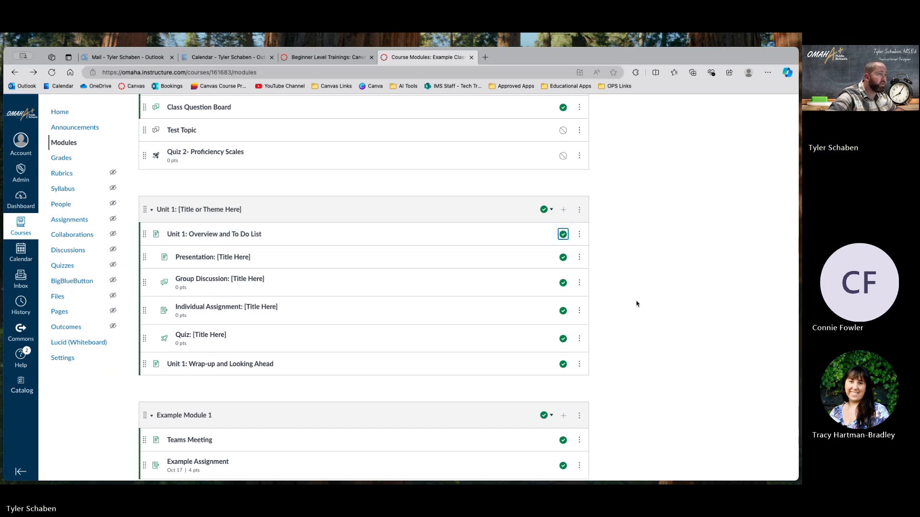
scroll(637, 304, down, 2)
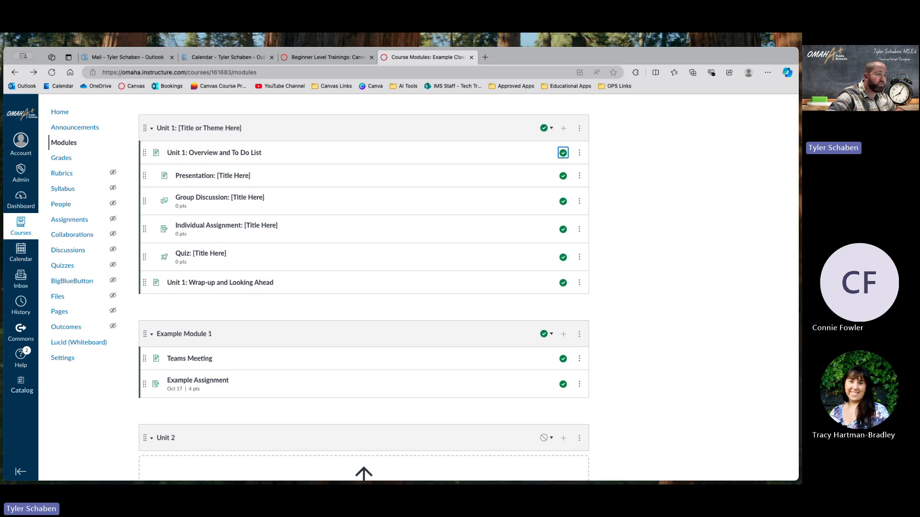
scroll(676, 337, up, 2)
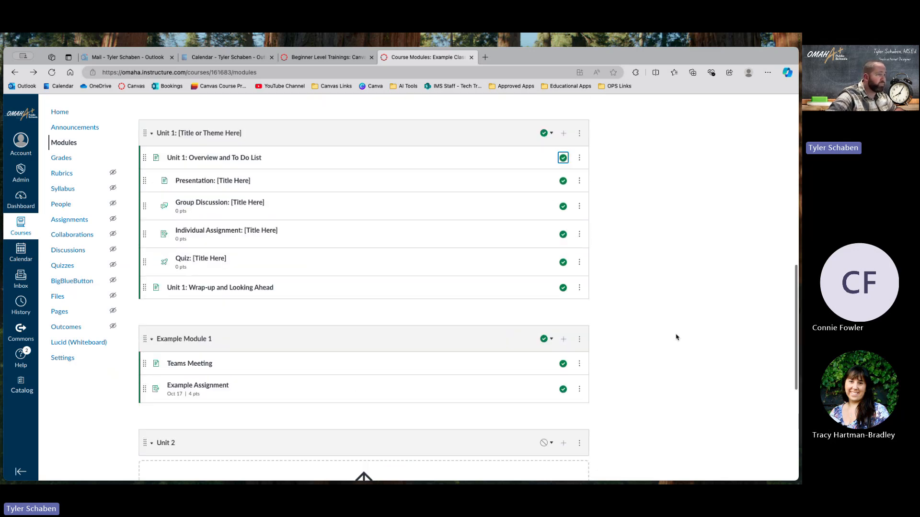
Compare Unit 2's choices for publishing the module only or with all items, leaving its publish status as it is.
scroll(676, 337, down, 3)
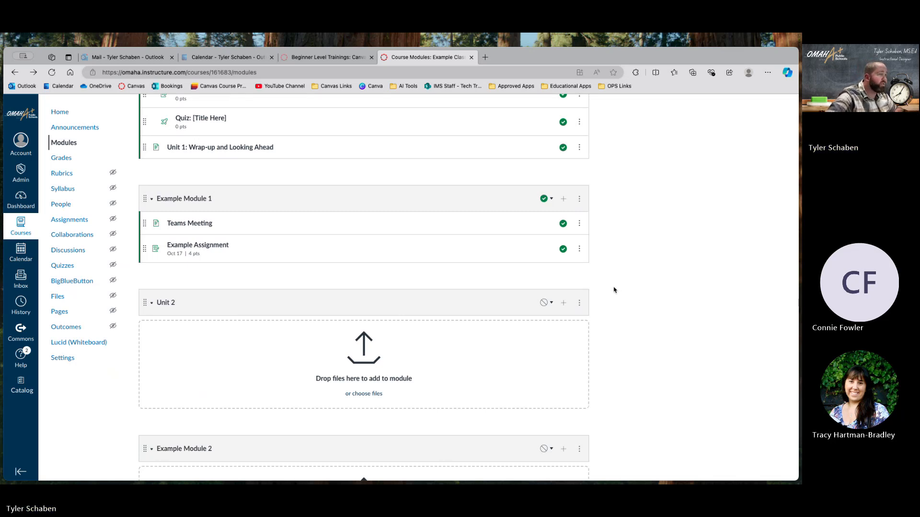
scroll(615, 288, down, 2)
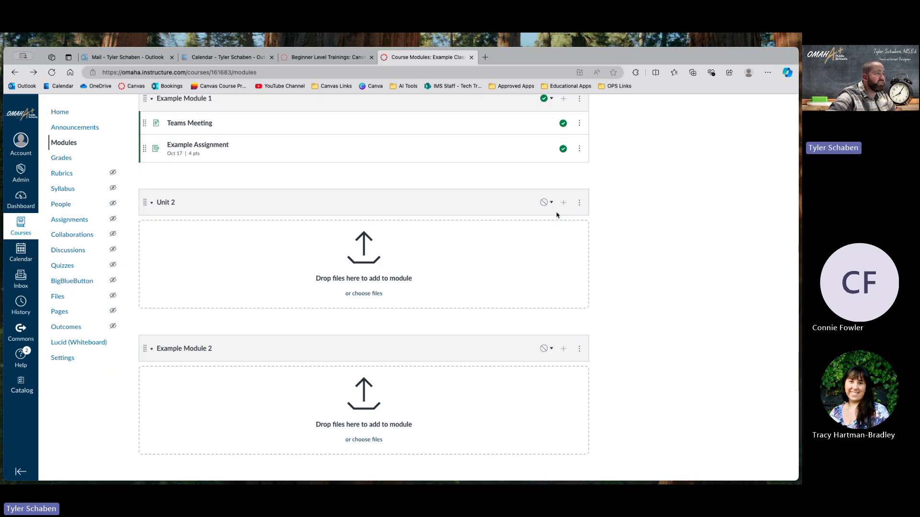
click(544, 203)
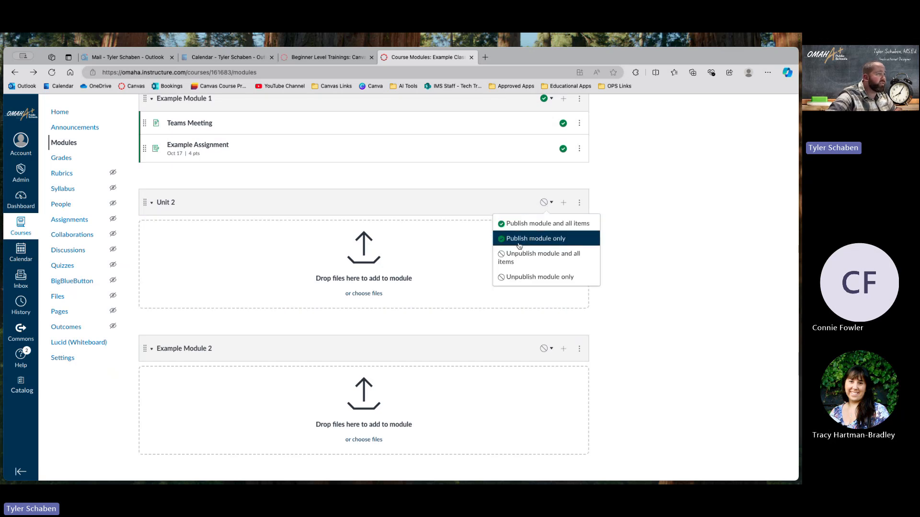
click(685, 236)
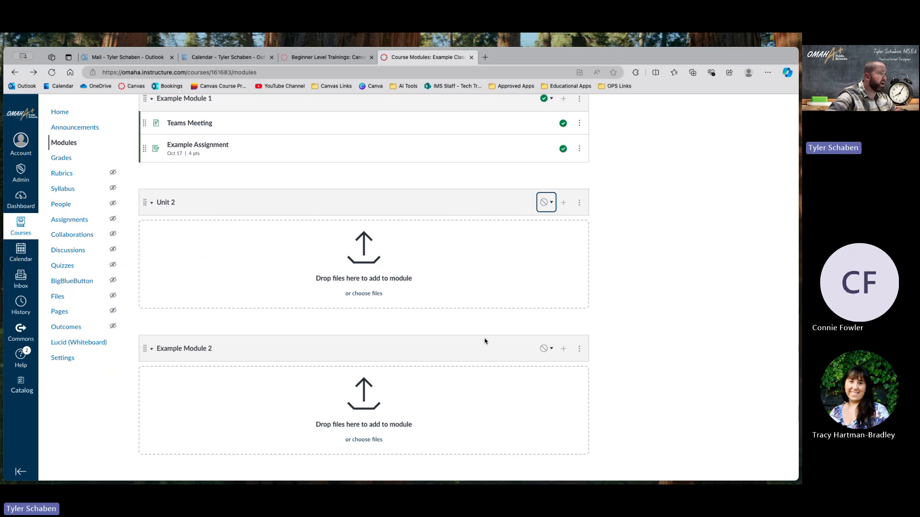
Start adding an item to Unit 2, look at the External URL form, and set the item type to Page.
scroll(485, 339, up, 2)
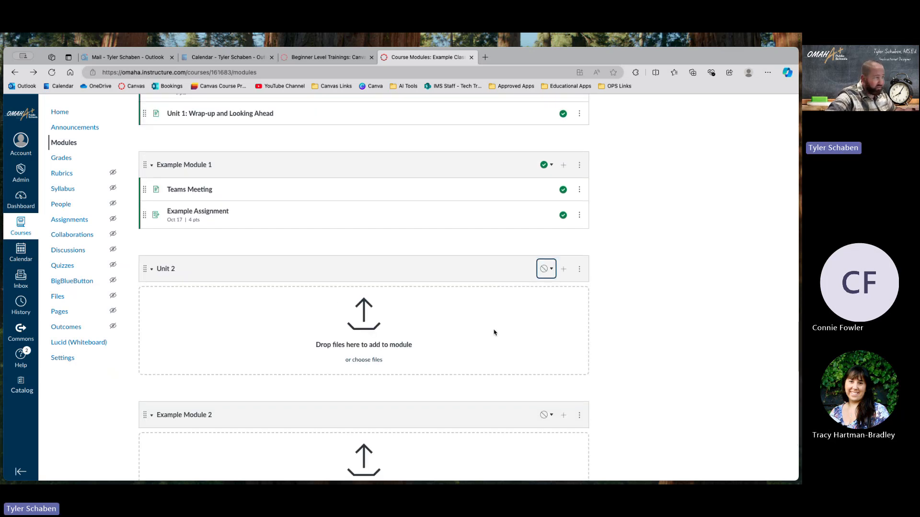
scroll(494, 332, up, 2)
scroll(494, 332, down, 3)
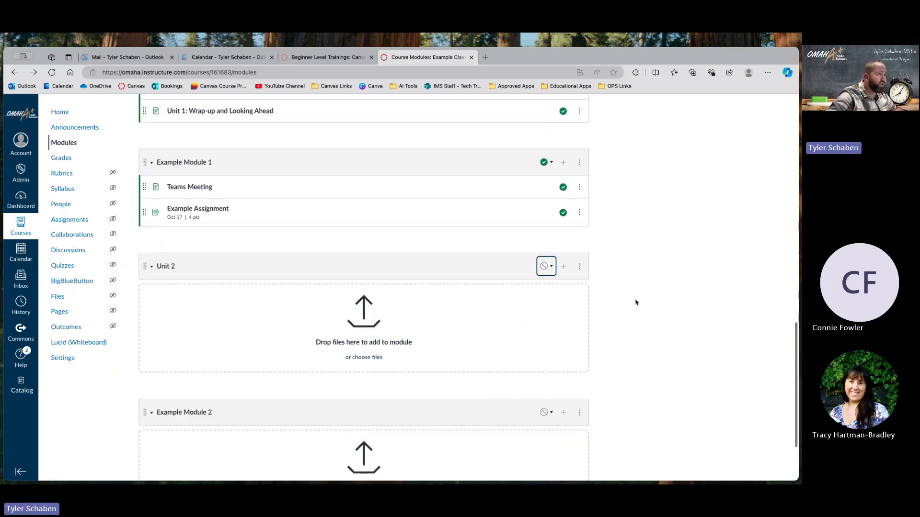
click(564, 268)
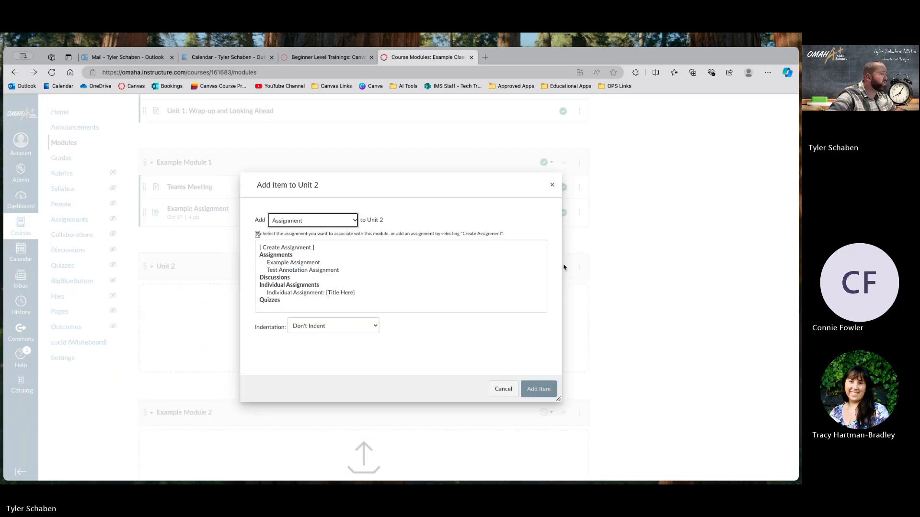
click(296, 220)
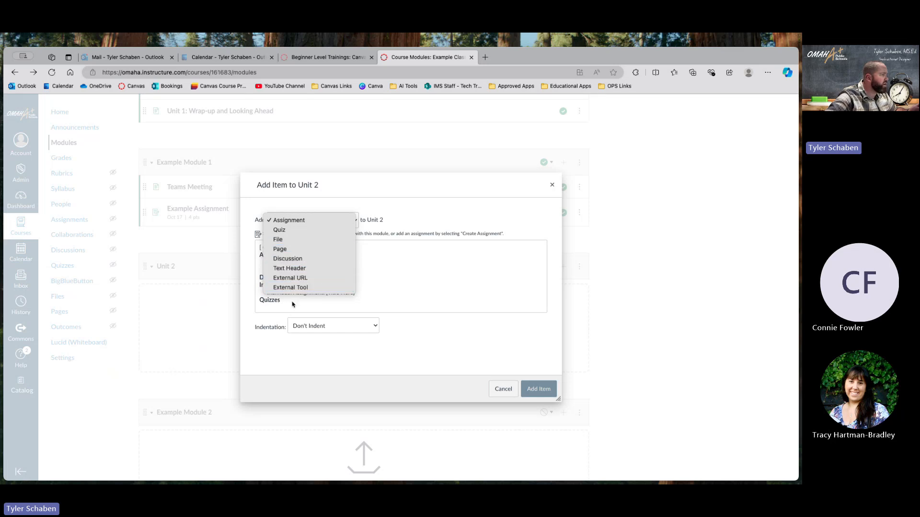
click(288, 278)
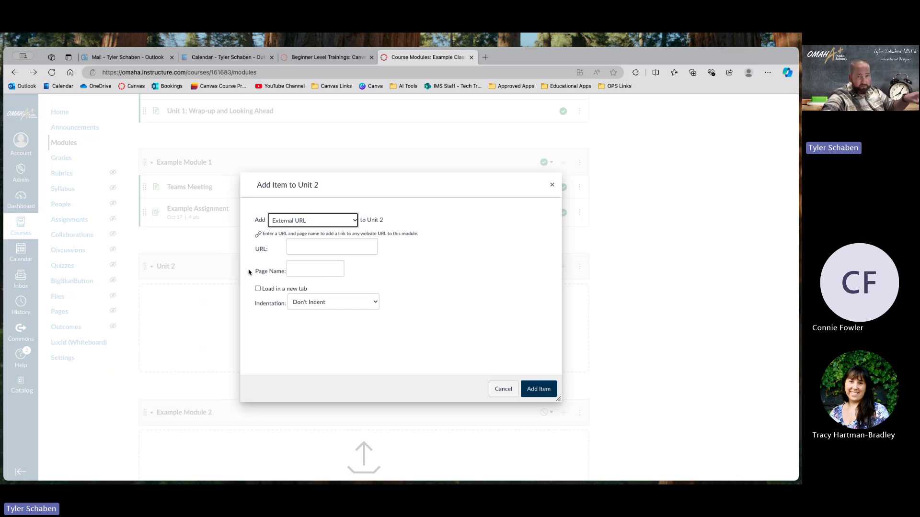
click(314, 223)
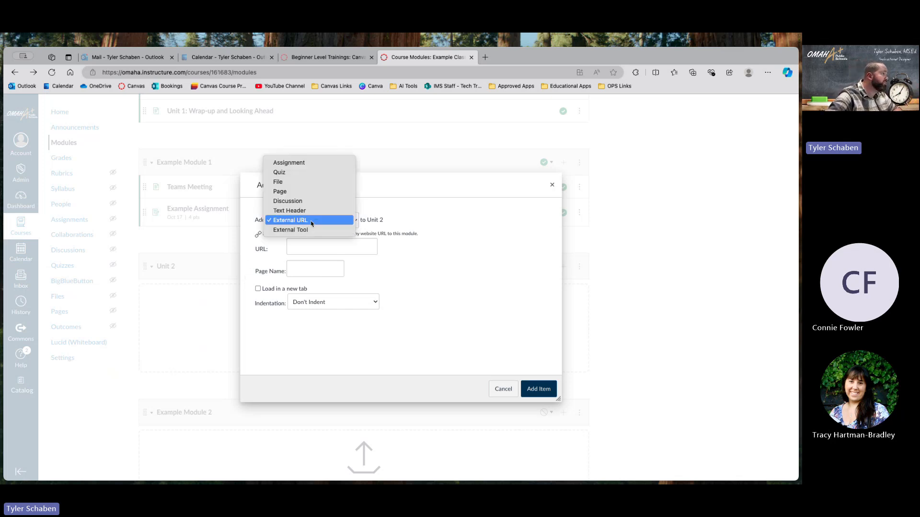
click(284, 193)
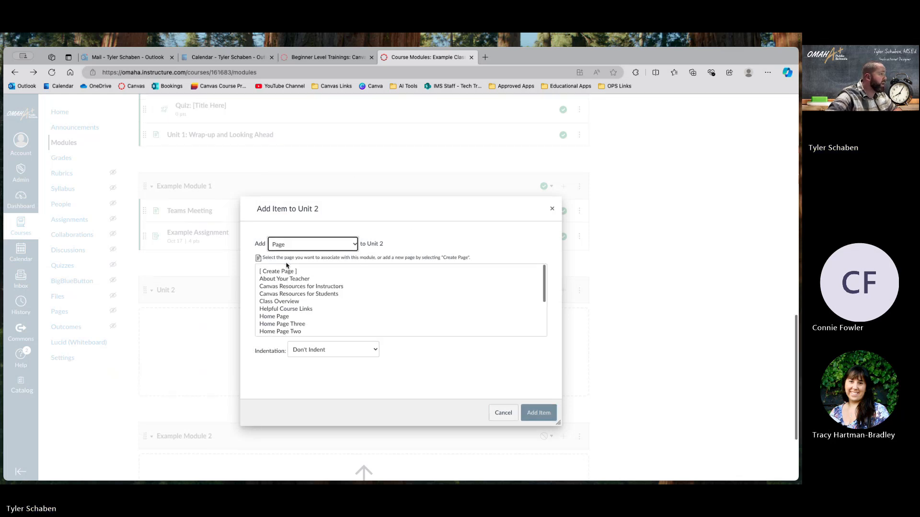
Look through the existing pages and add a newly created page named October Overview to Unit 2, without indentation.
scroll(293, 323, down, 3)
scroll(294, 325, up, 5)
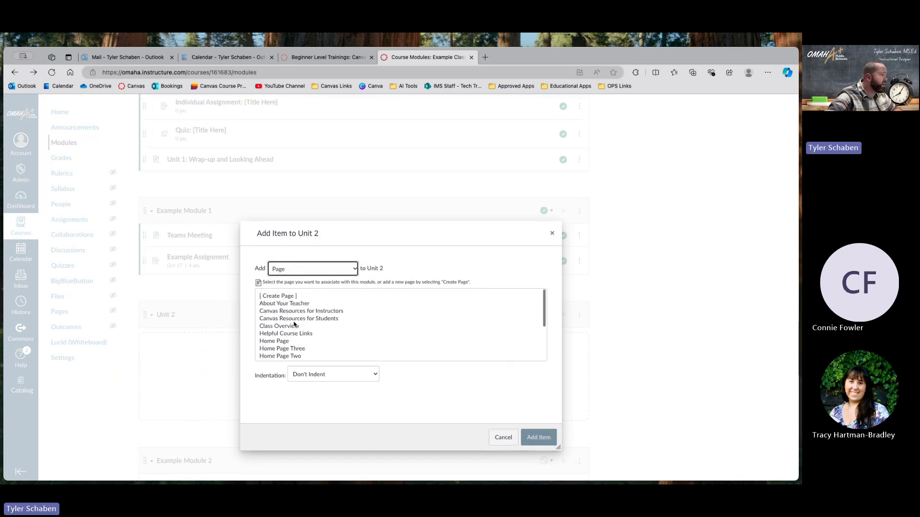
scroll(294, 324, down, 6)
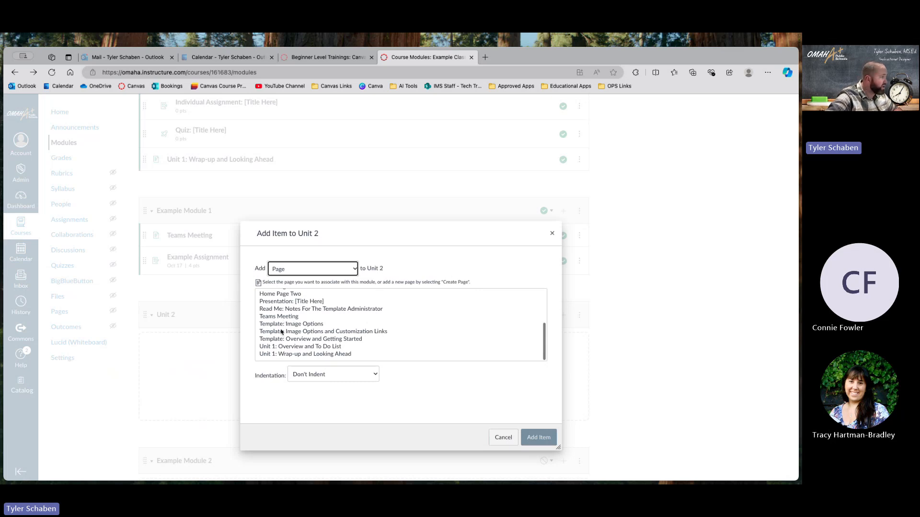
scroll(296, 315, up, 2)
scroll(296, 315, up, 2)
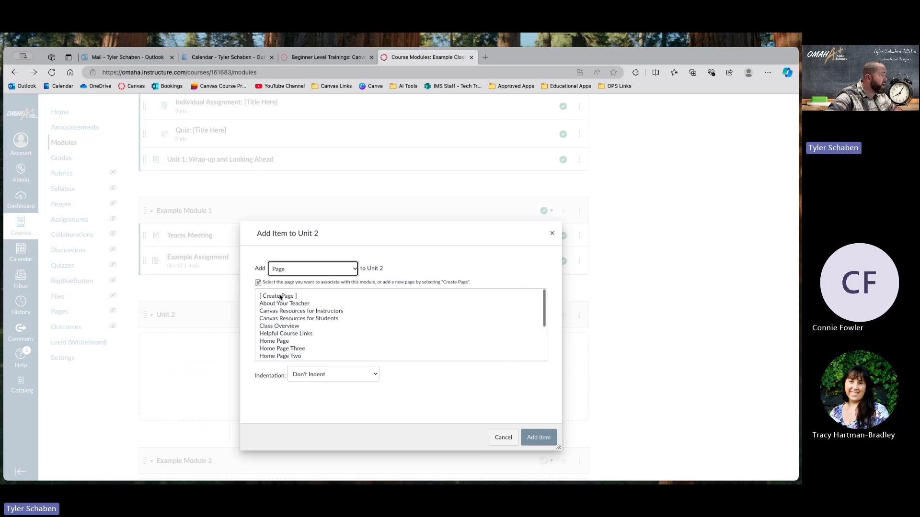
click(280, 297)
click(345, 376)
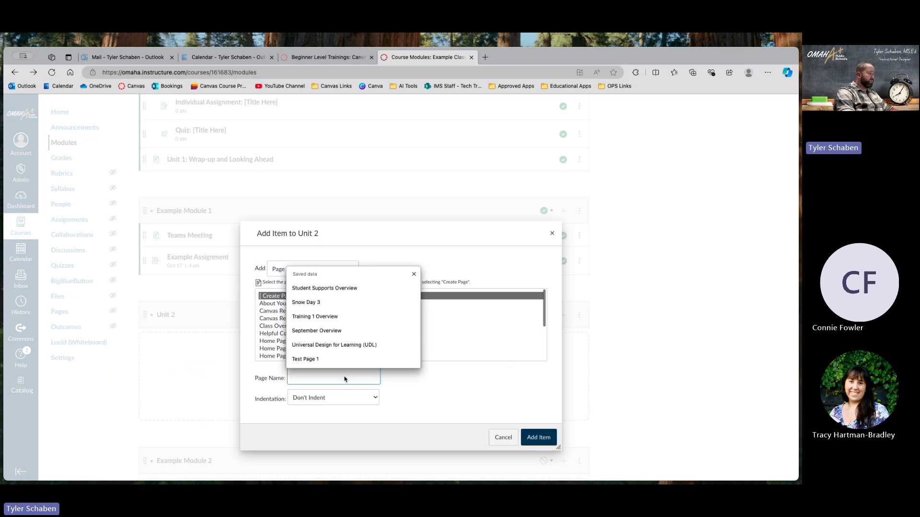
text(Octo)
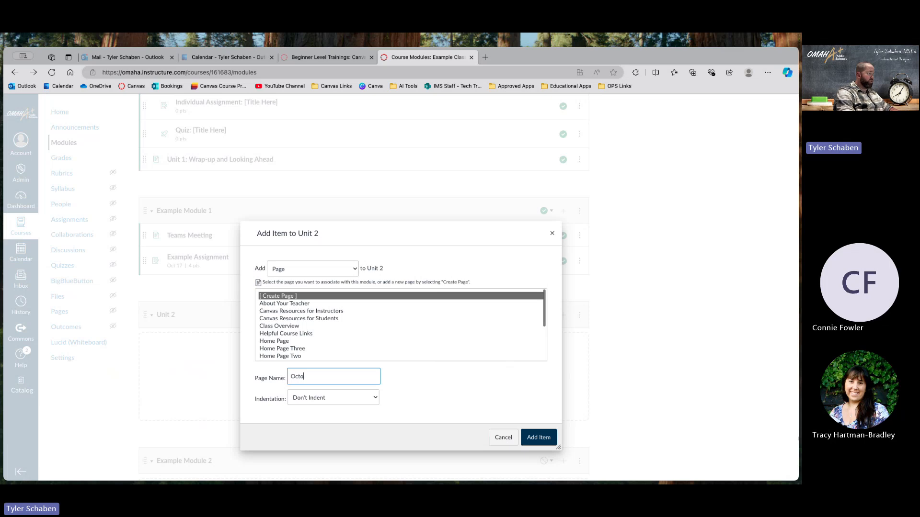
text(ber)
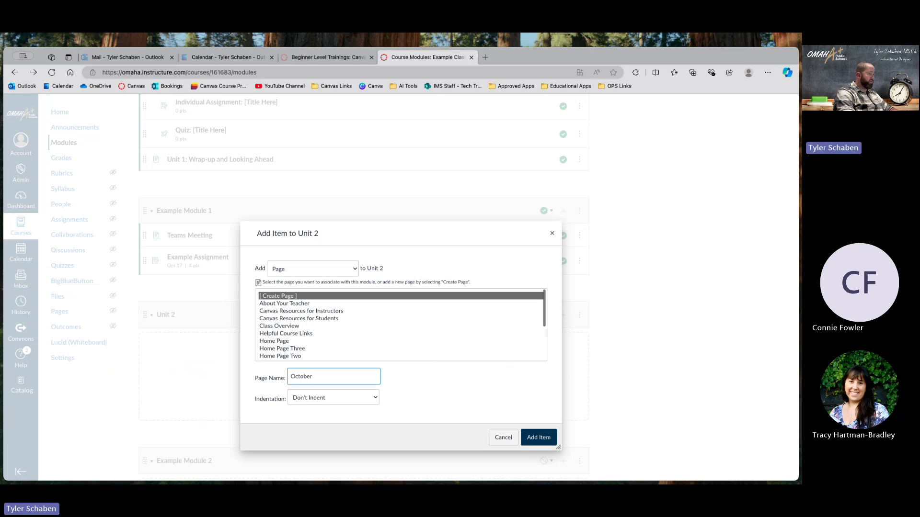
text( Overview)
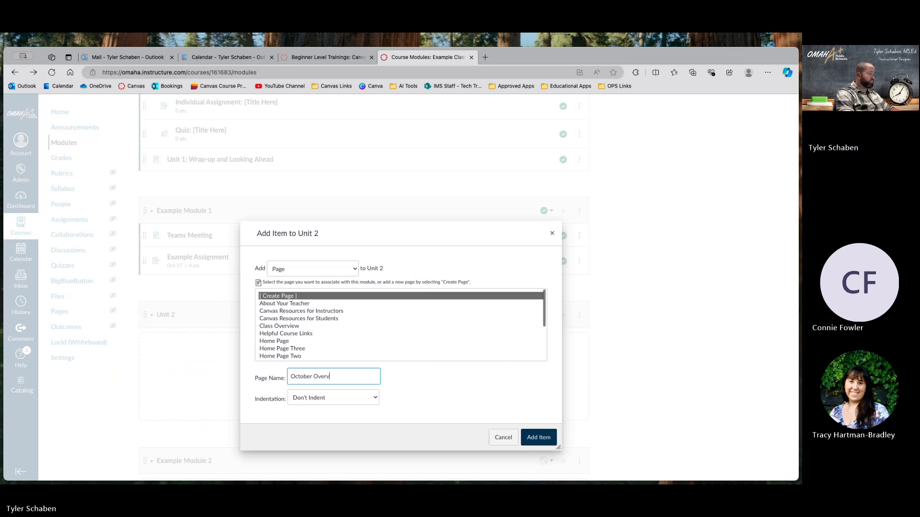
click(547, 437)
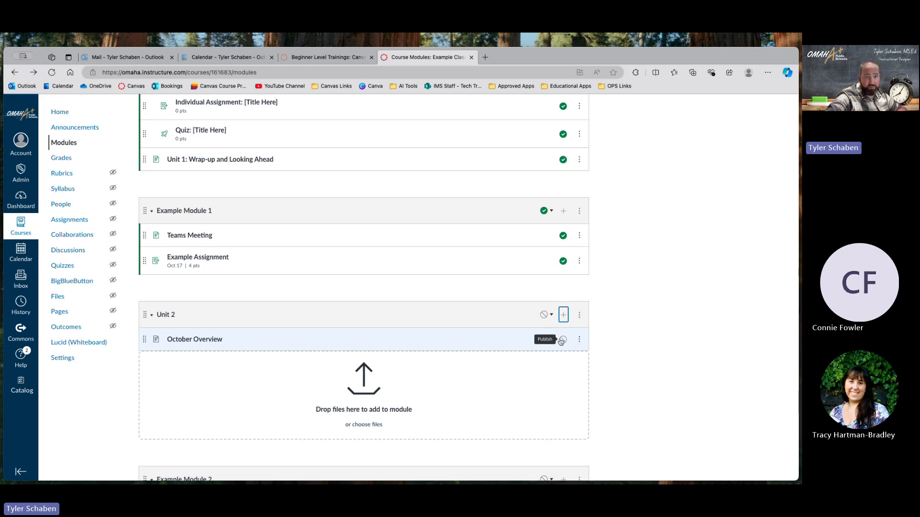
Open the October Overview page of Unit 2 for editing and place the cursor in its content area.
click(204, 340)
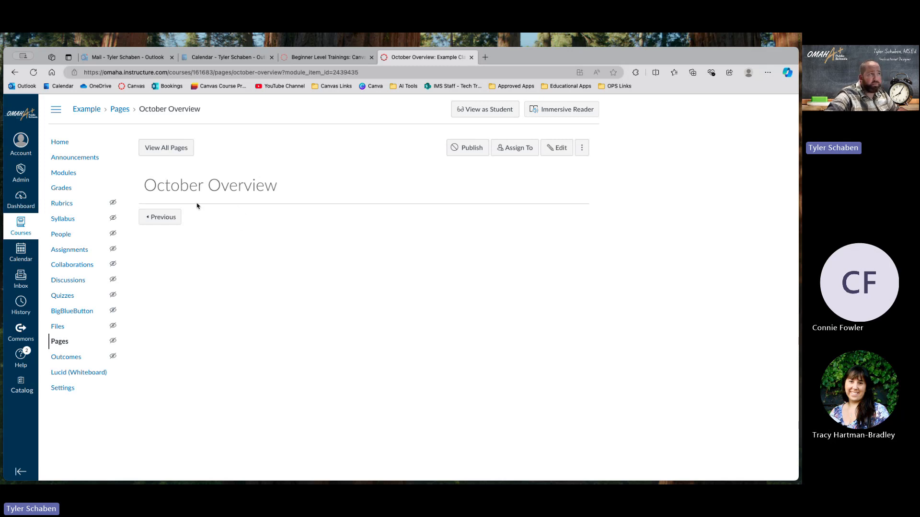
click(551, 152)
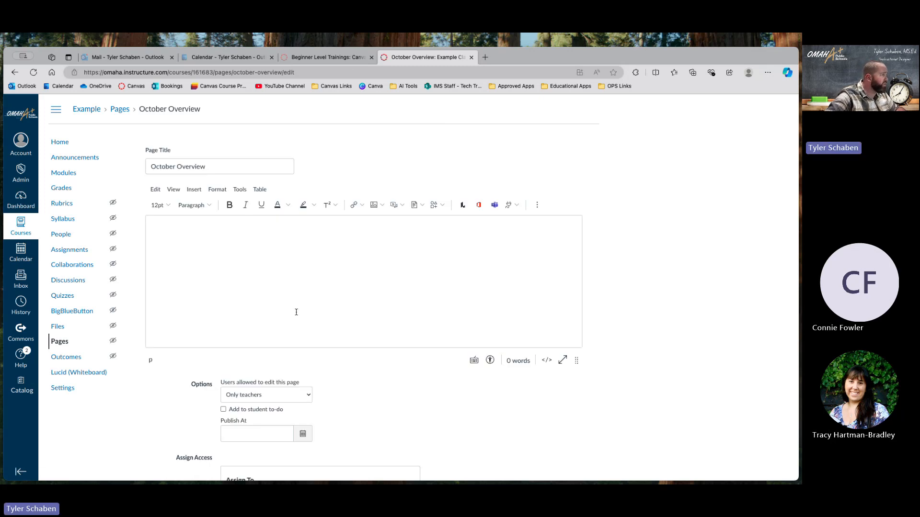
scroll(658, 200, down, 2)
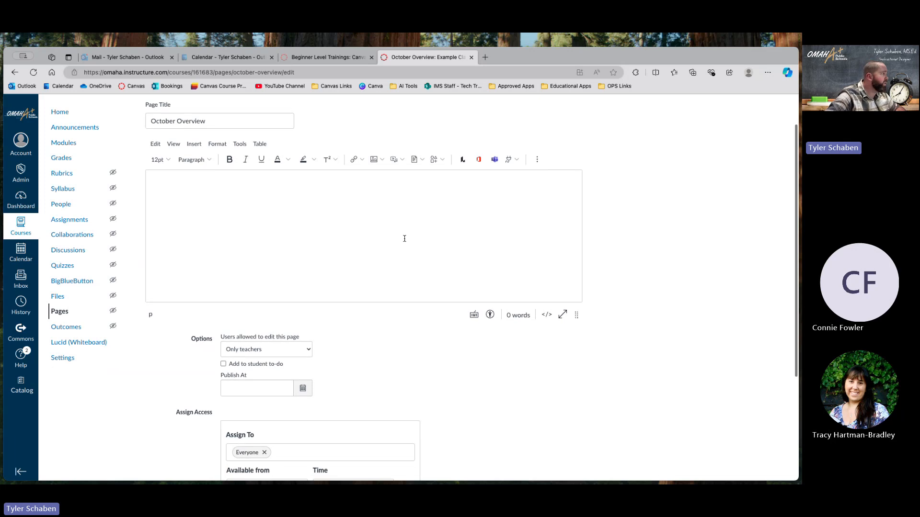
click(204, 199)
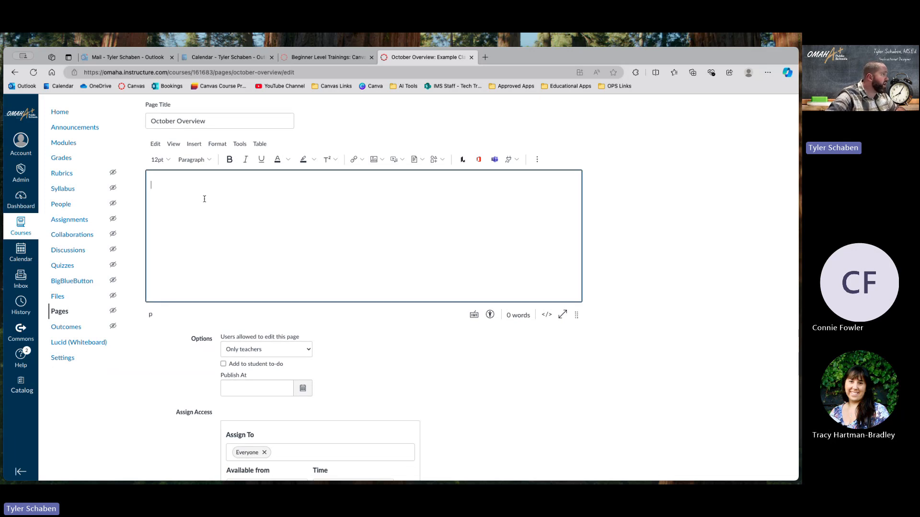
drag(275, 157, 345, 122)
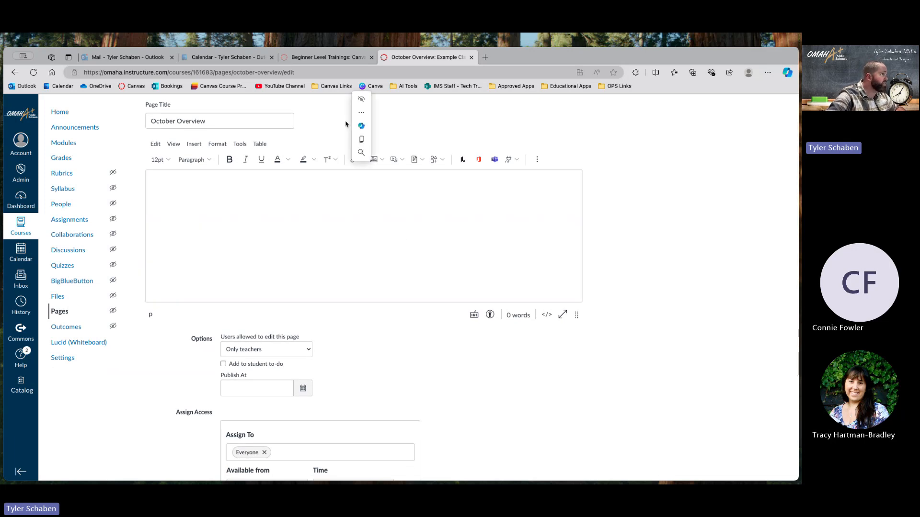
Enter the word Introduction in the October Overview page's content area.
click(137, 149)
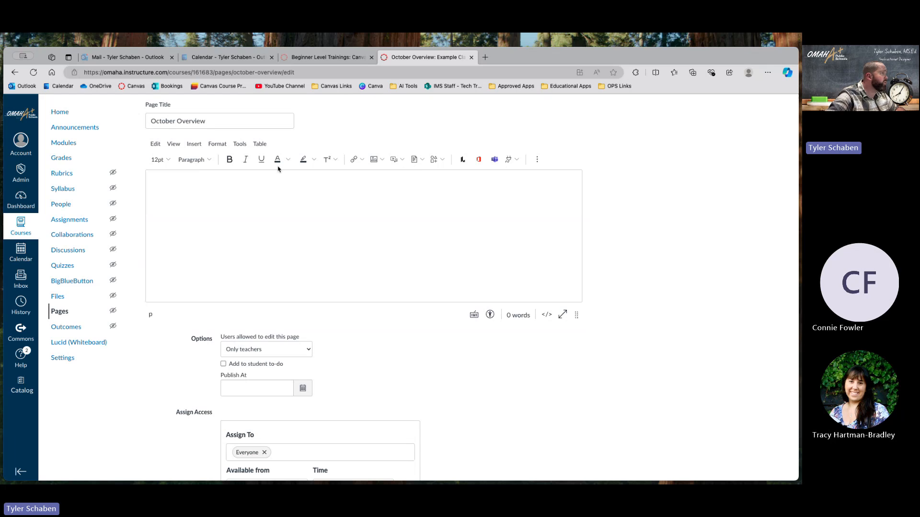
click(189, 183)
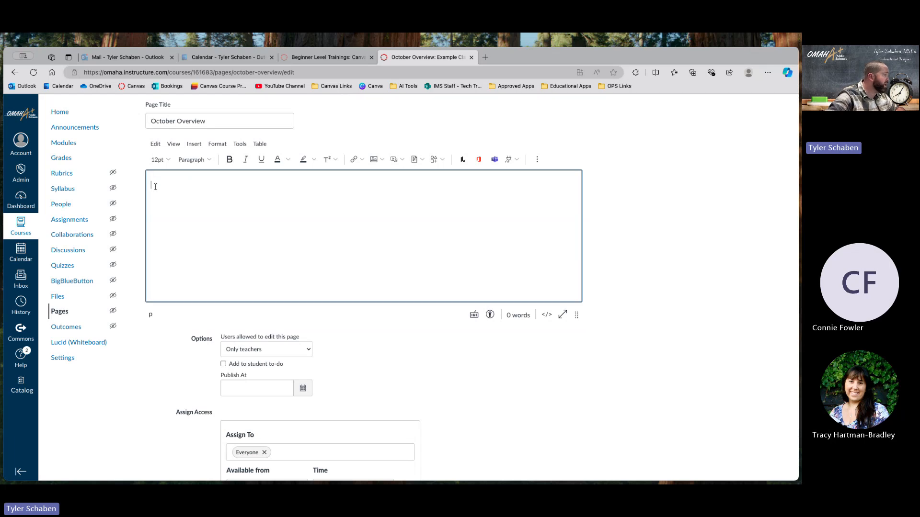
text(I)
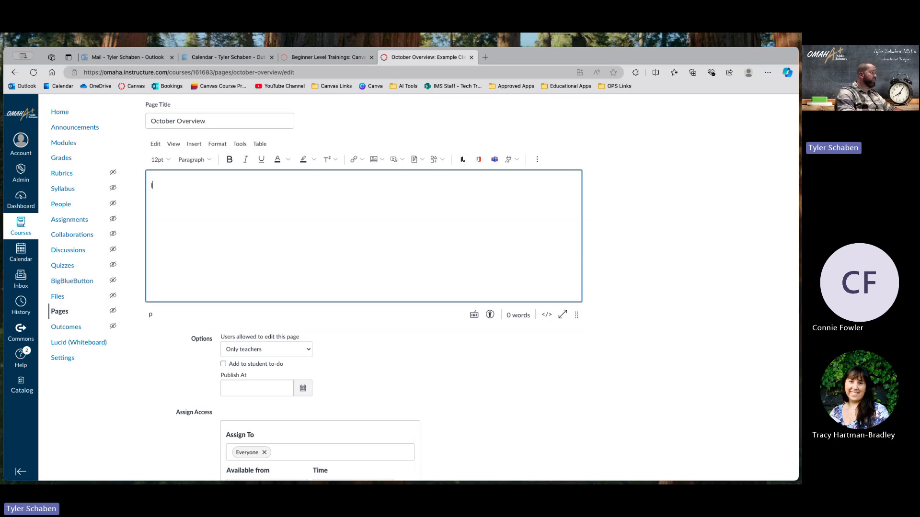
text(ntroduction)
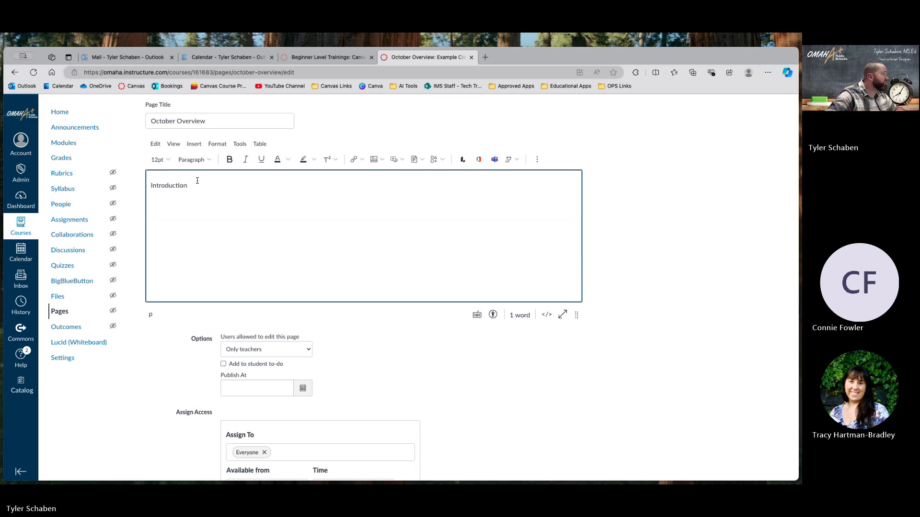
Try bold, italic and underline formatting on the word Introduction, turning each off again.
drag(197, 184, 136, 185)
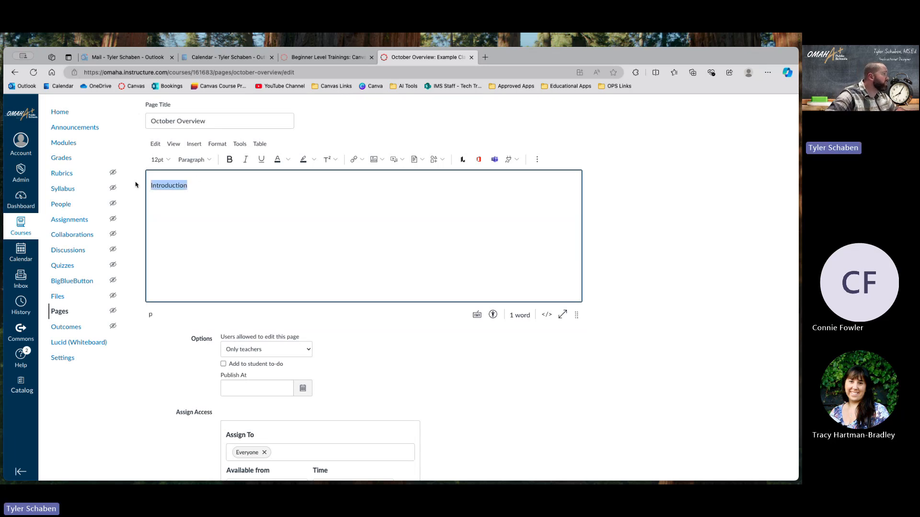
click(229, 162)
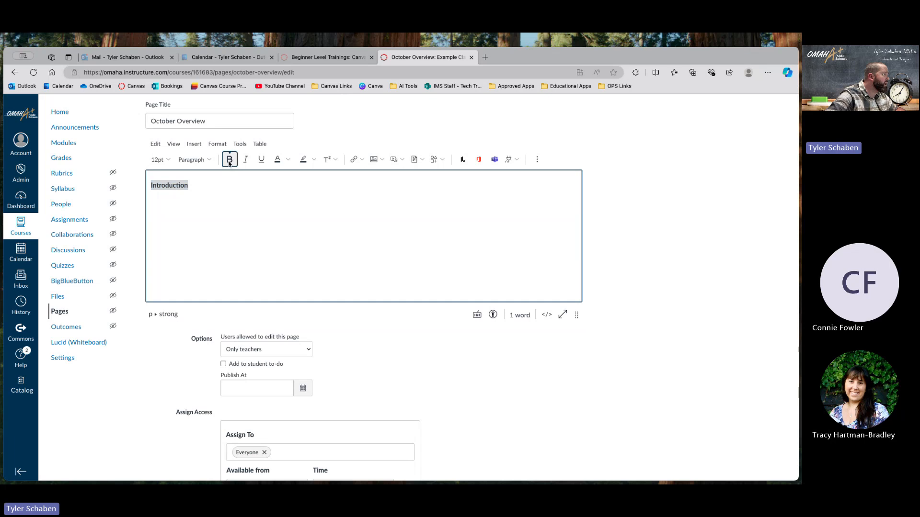
click(228, 161)
click(246, 160)
click(245, 161)
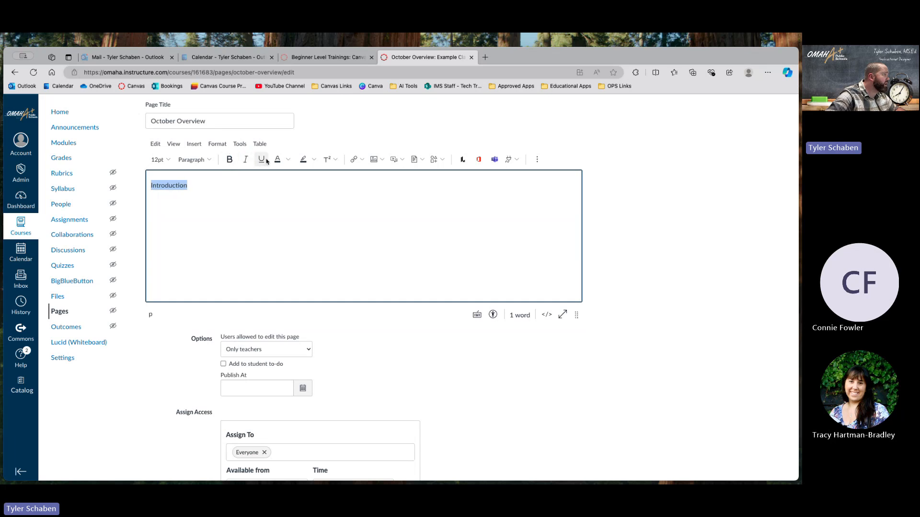
click(265, 161)
click(265, 161)
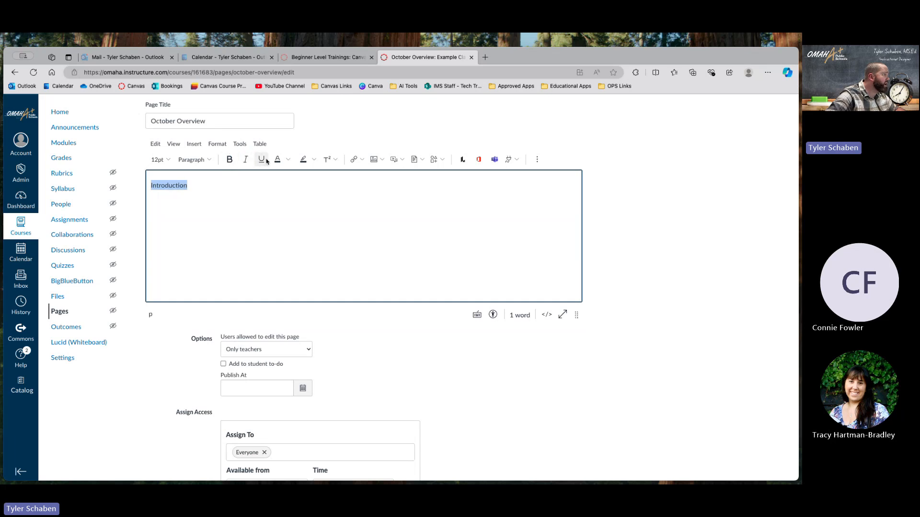
Try a light yellow highlight on the word Introduction and remove the highlight colour again.
click(312, 160)
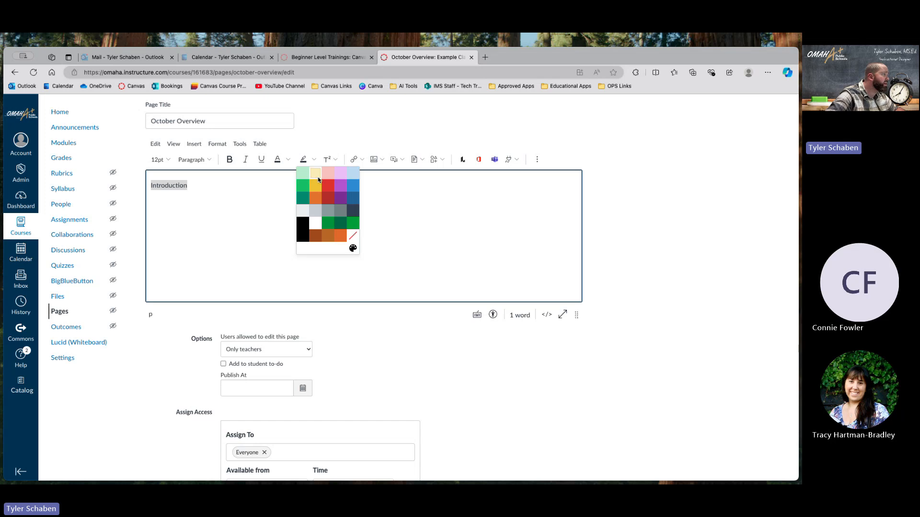
click(317, 177)
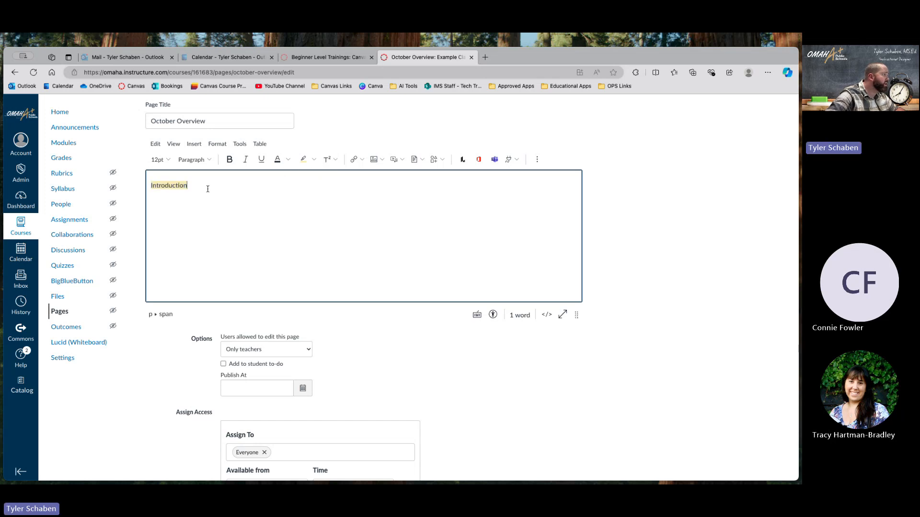
click(313, 160)
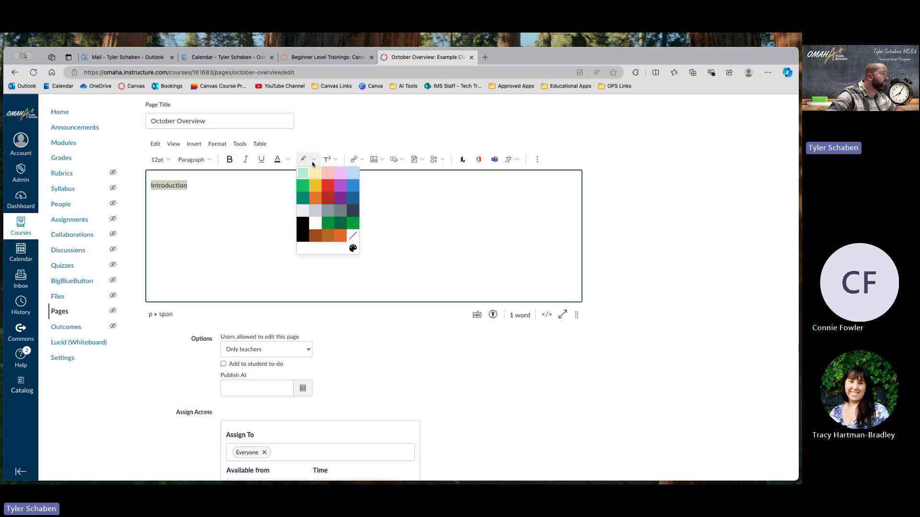
click(352, 235)
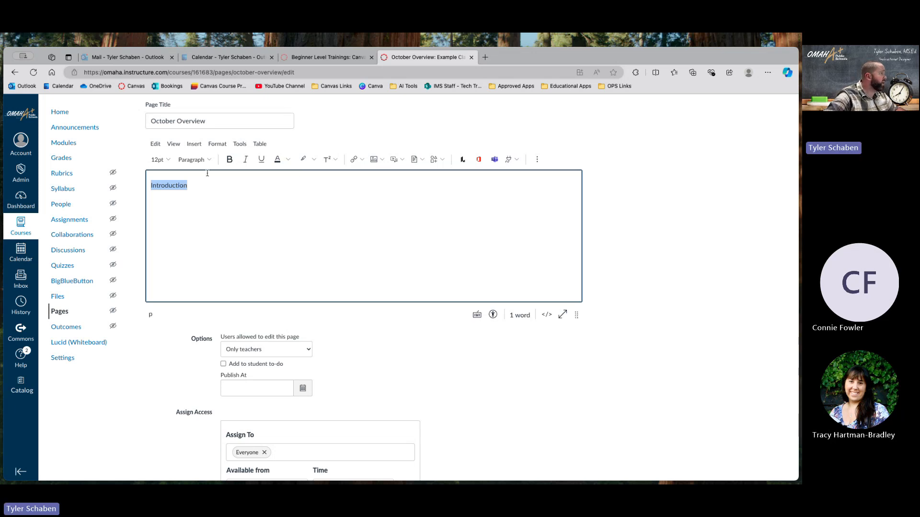
Format the word Introduction as Heading 2 and review the available heading styles.
click(198, 161)
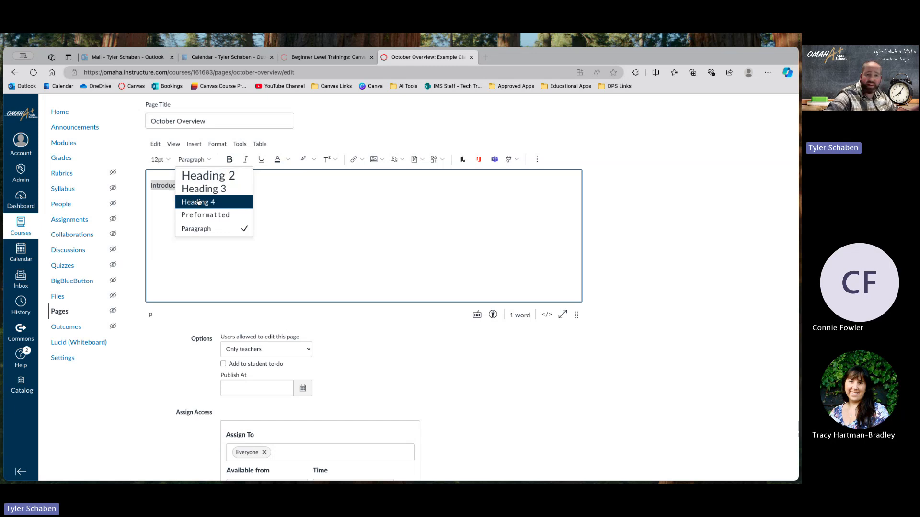
click(211, 178)
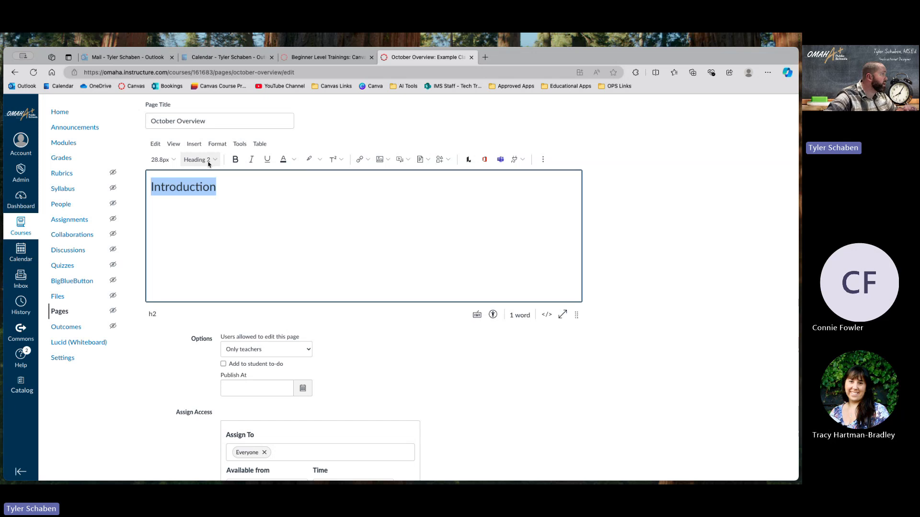
click(234, 189)
click(205, 160)
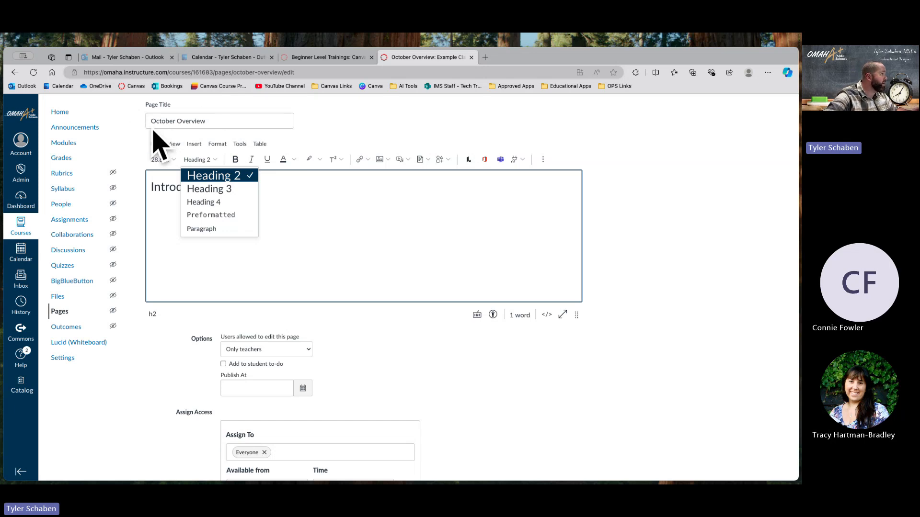
click(317, 189)
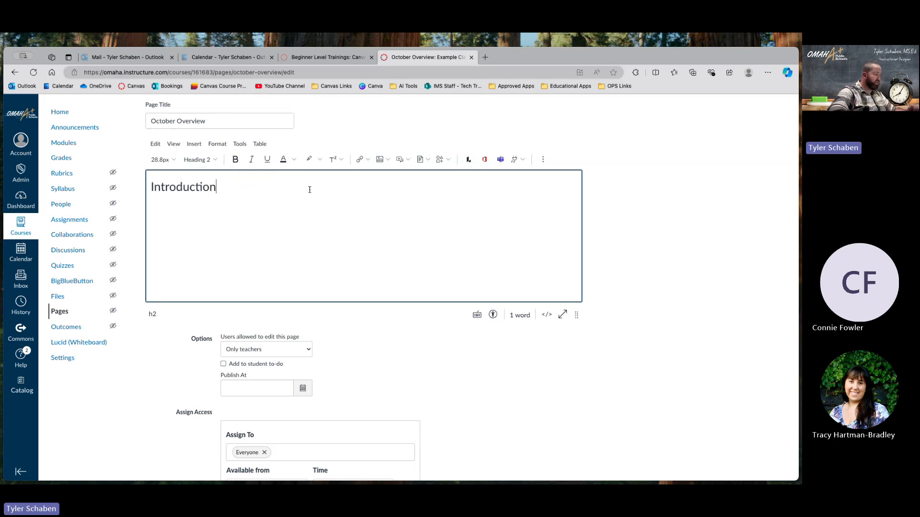
Add a paragraph below the heading reading "These are the words that I am going to place here for effect.".
key(Return)
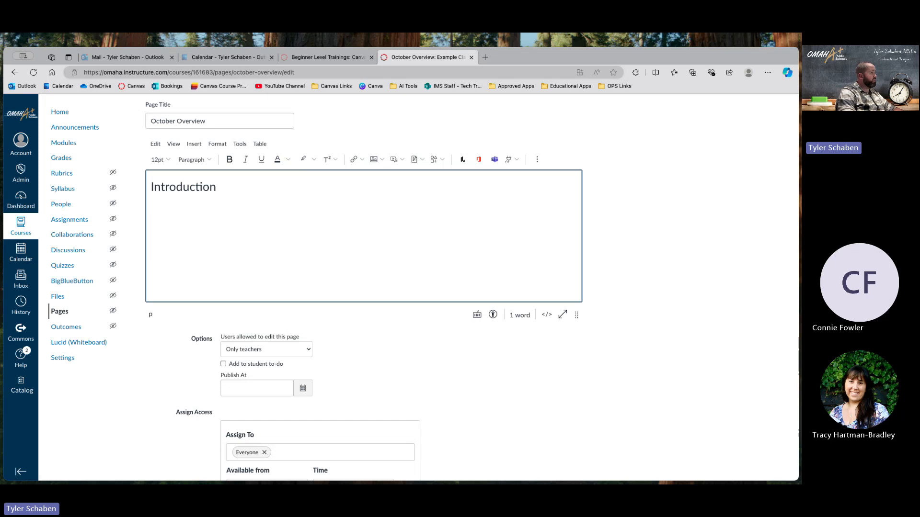
text(These are t)
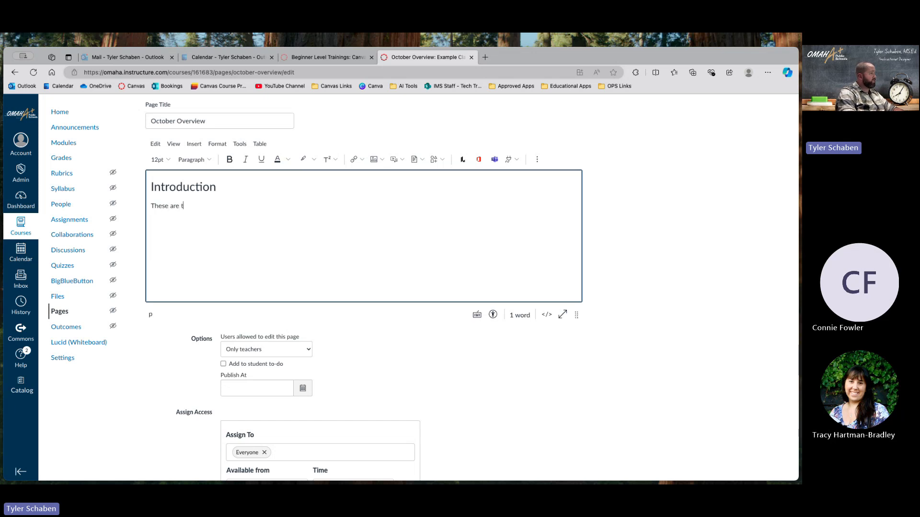
text(he words that I am)
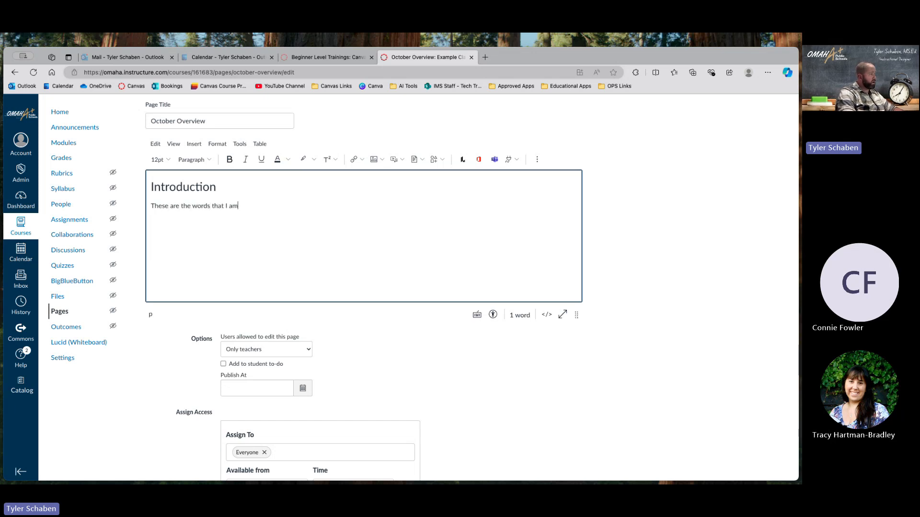
text( going to place here for effect)
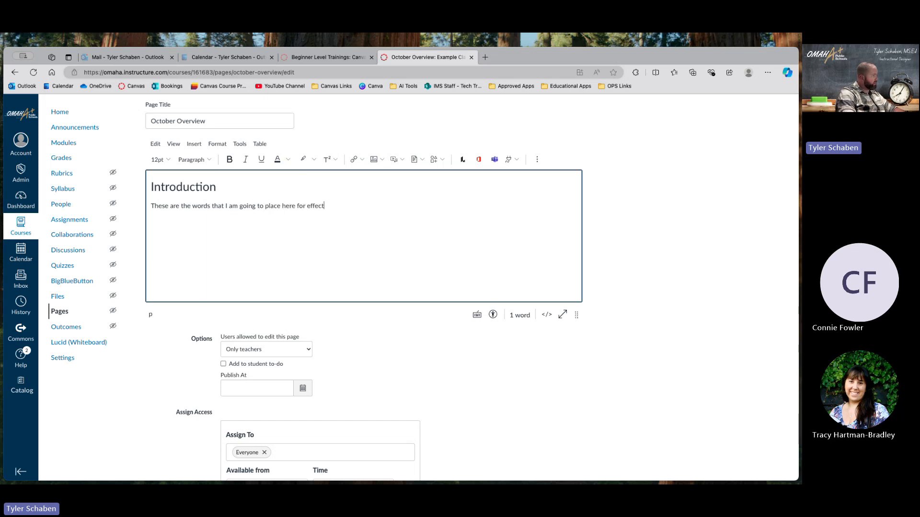
text(.)
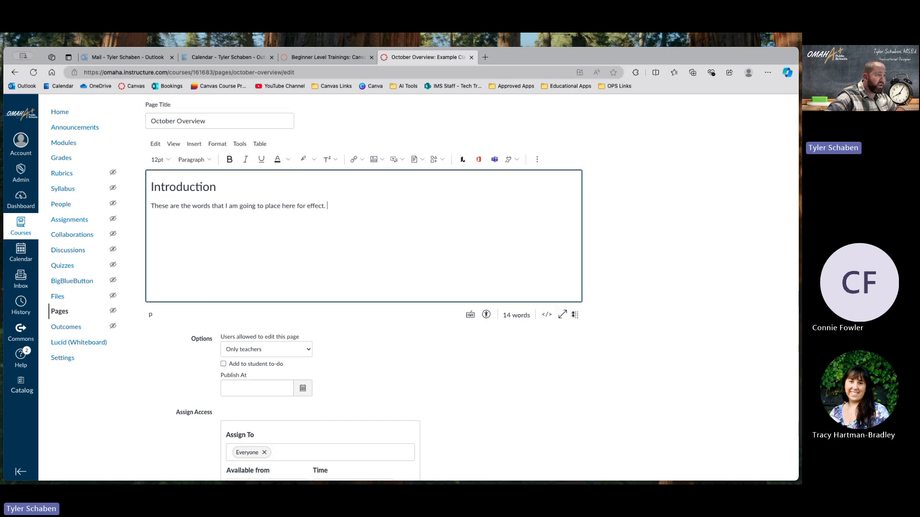
Enlarge the editor's content area downward and look over the taller editing space.
click(576, 315)
drag(577, 314, 611, 484)
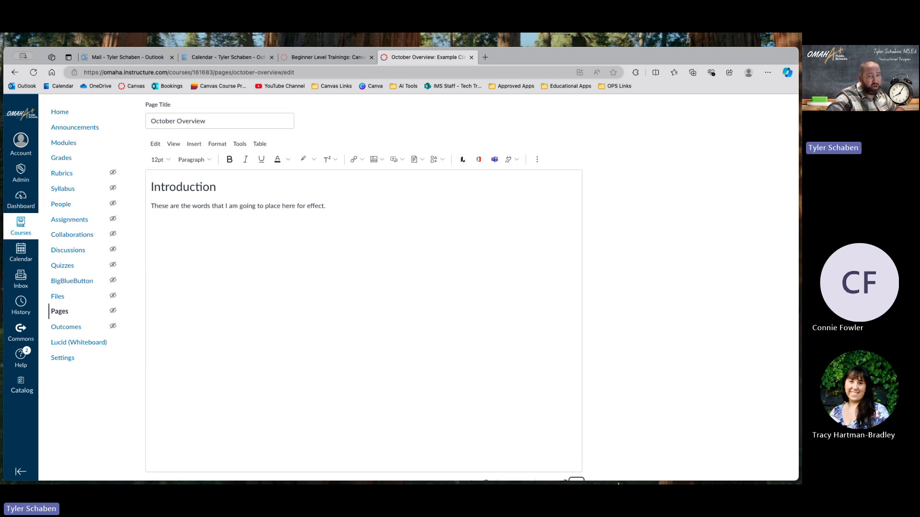
scroll(532, 269, down, 2)
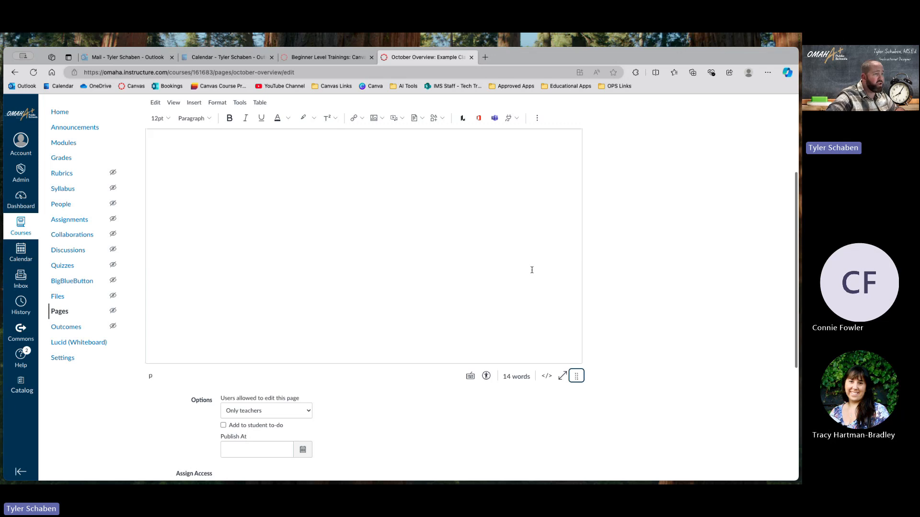
scroll(532, 270, up, 3)
scroll(532, 271, down, 1)
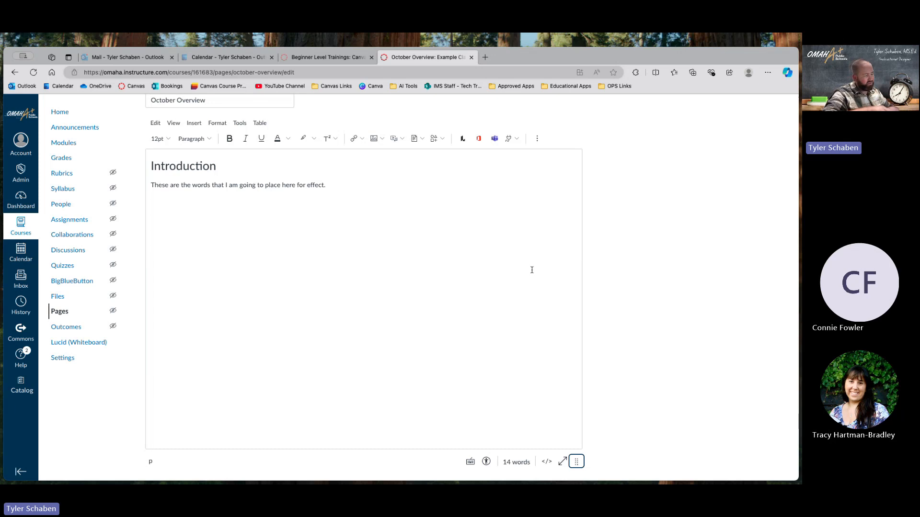
scroll(653, 283, down, 2)
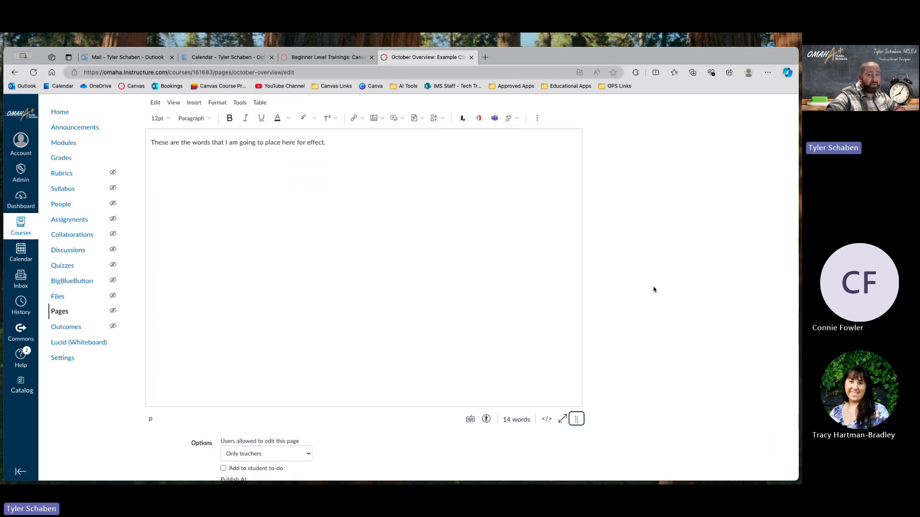
scroll(666, 294, up, 2)
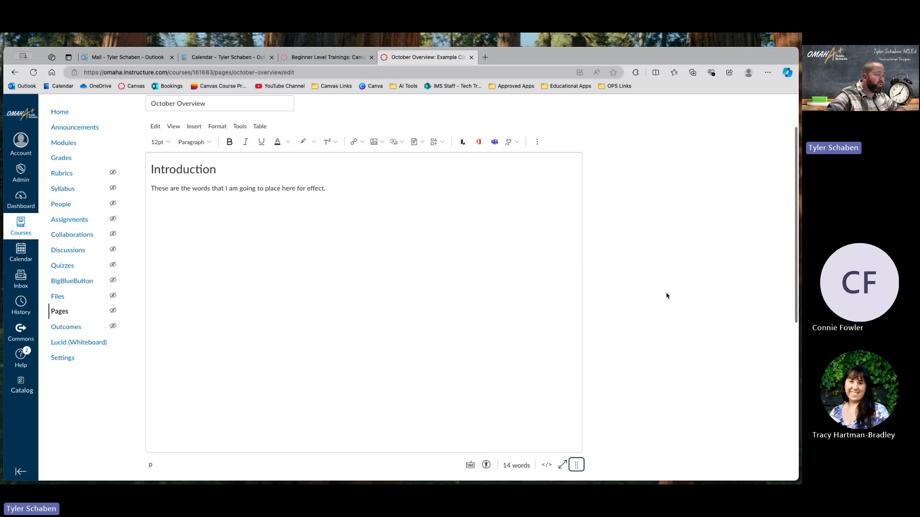
Lengthen the content area further and place the cursor in the editor.
scroll(666, 294, down, 3)
drag(576, 397, 617, 452)
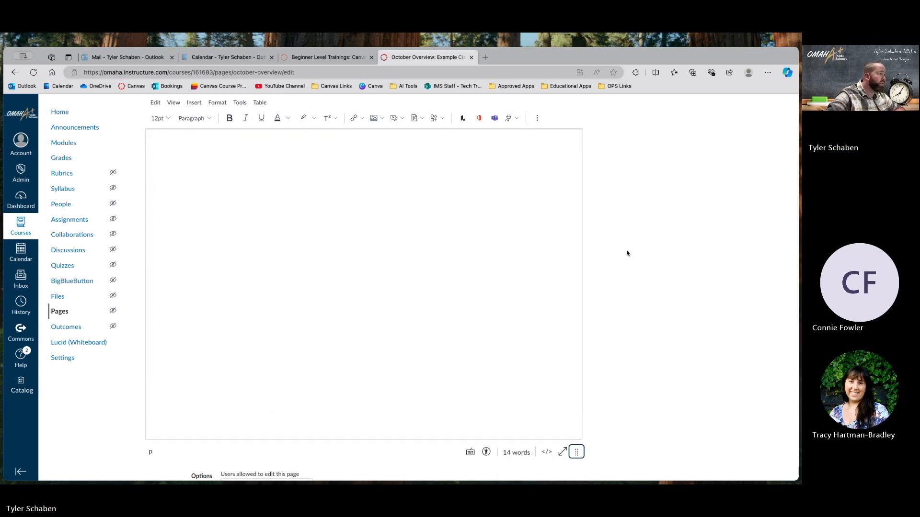
scroll(626, 192, up, 4)
scroll(626, 192, down, 4)
scroll(626, 192, up, 3)
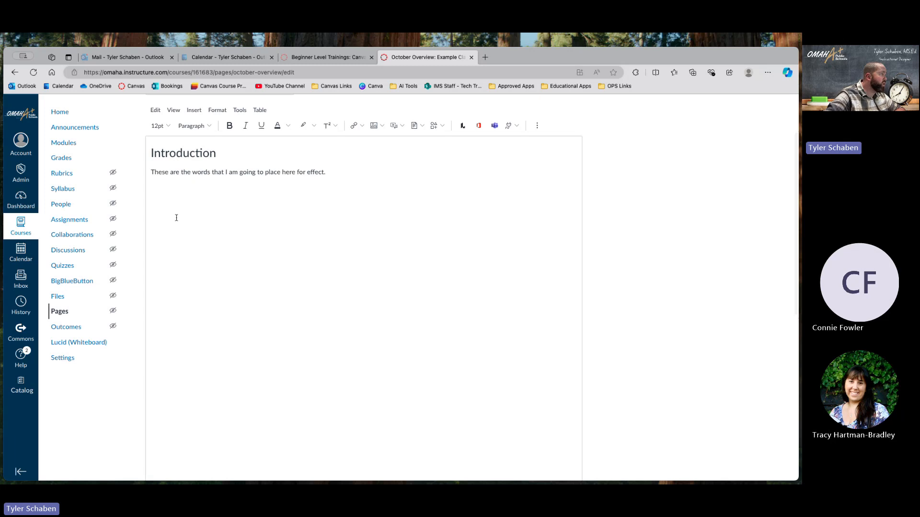
click(202, 213)
View the page editor in full screen and return it to its normal size.
scroll(797, 318, down, 7)
scroll(763, 312, up, 4)
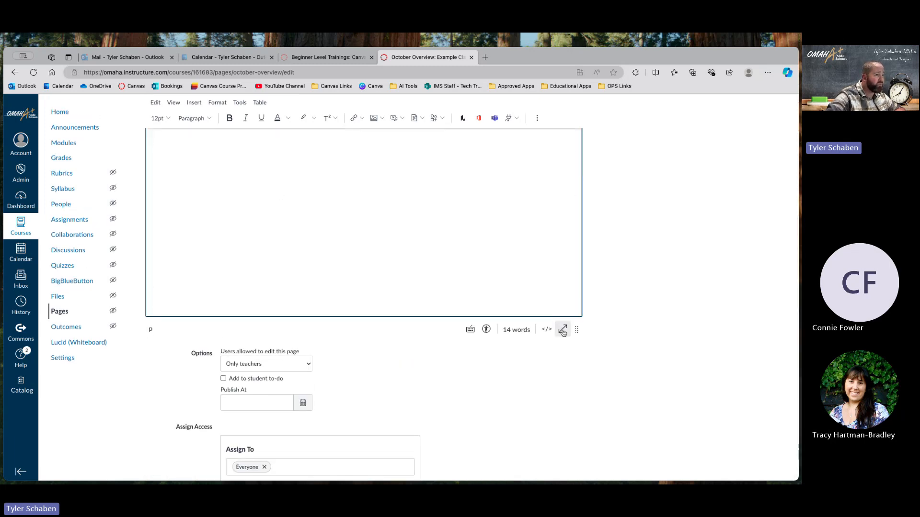
click(563, 329)
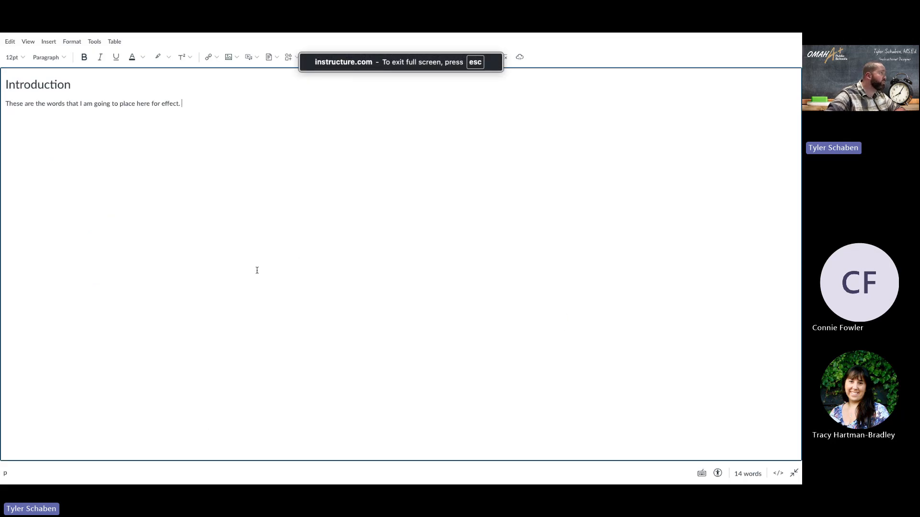
mouse_move(2, 34)
click(463, 77)
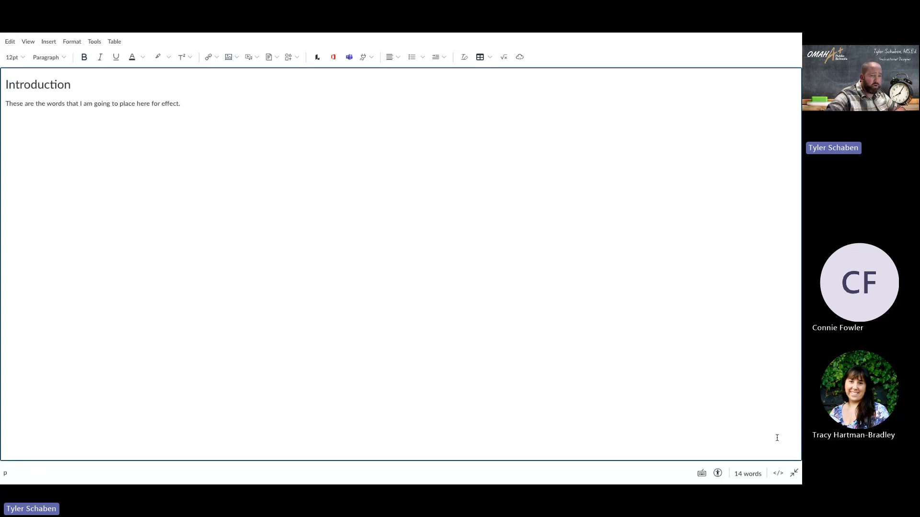
click(794, 473)
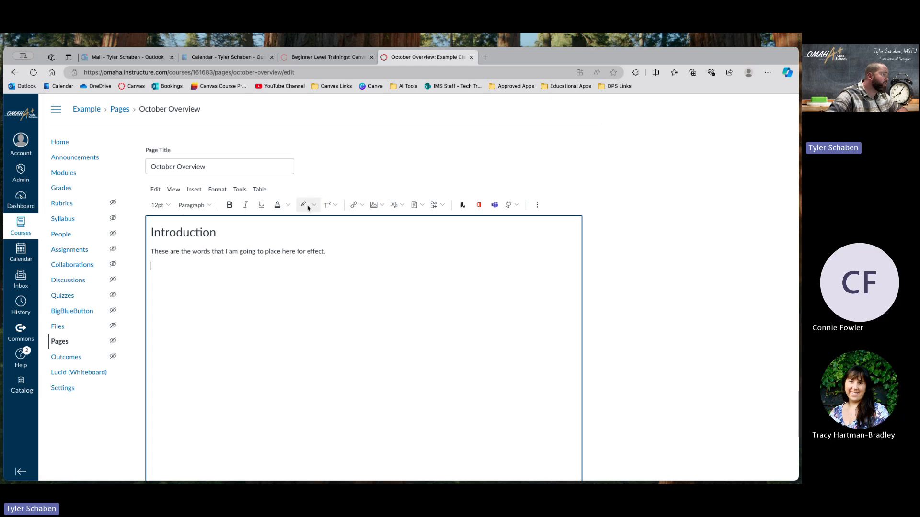
Look at the editor's link options and examine the training registration links on the Beginner Level Trainings course home page.
click(358, 206)
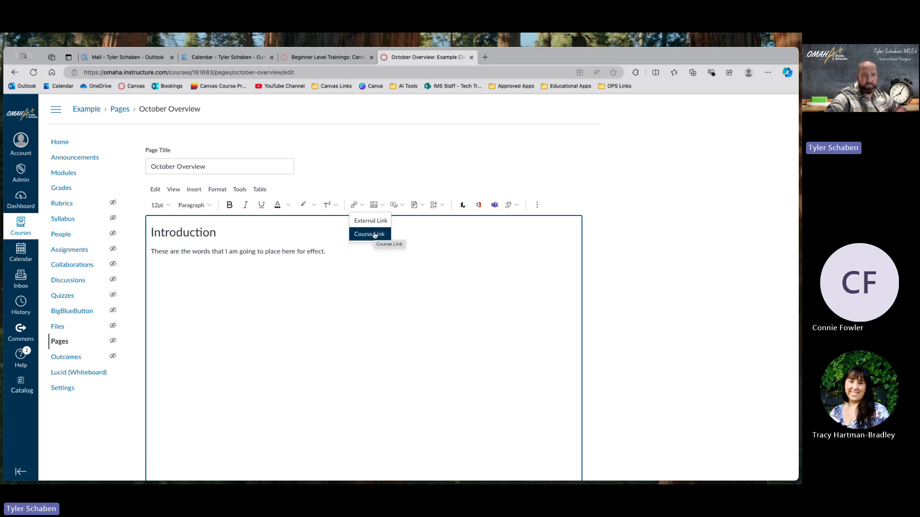
click(288, 57)
scroll(297, 235, down, 5)
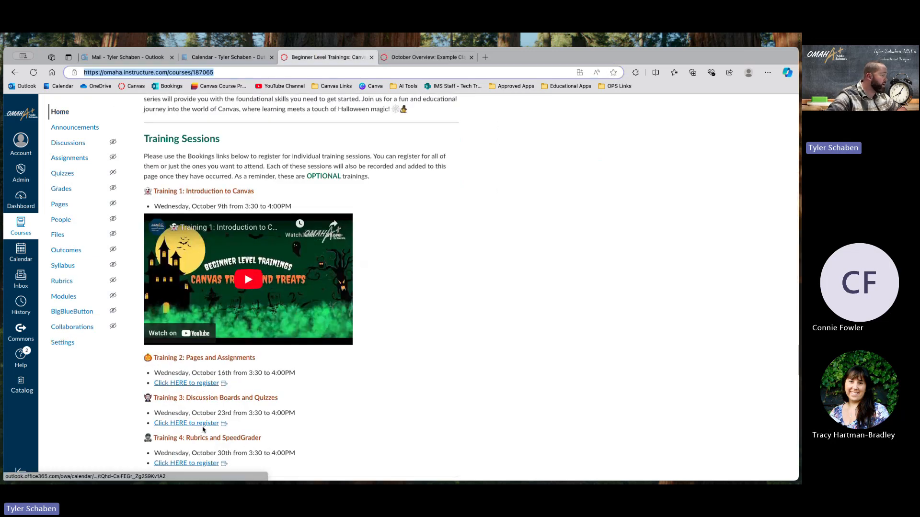
scroll(297, 240, up, 7)
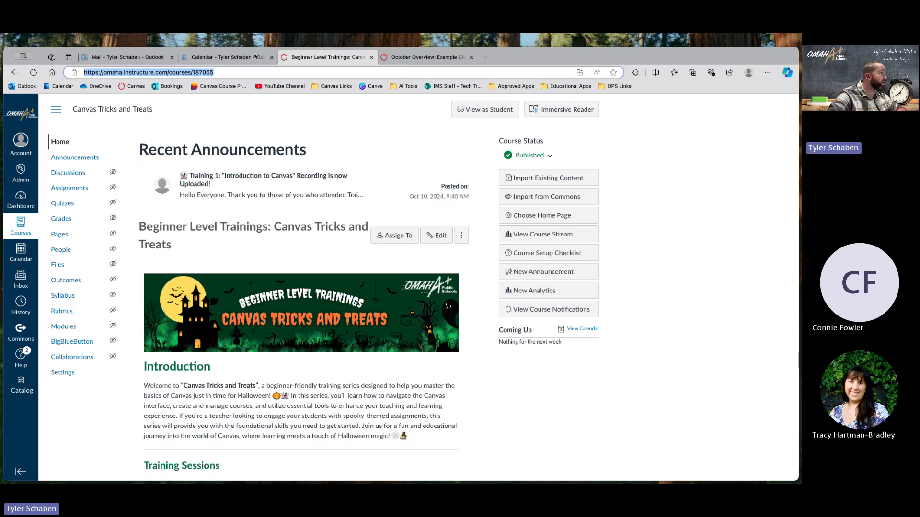
Return to the October Overview page editor and choose "Canvas tricks and treats (262 x 146 px) (2).png" from the Desktop for image upload below the text.
click(385, 57)
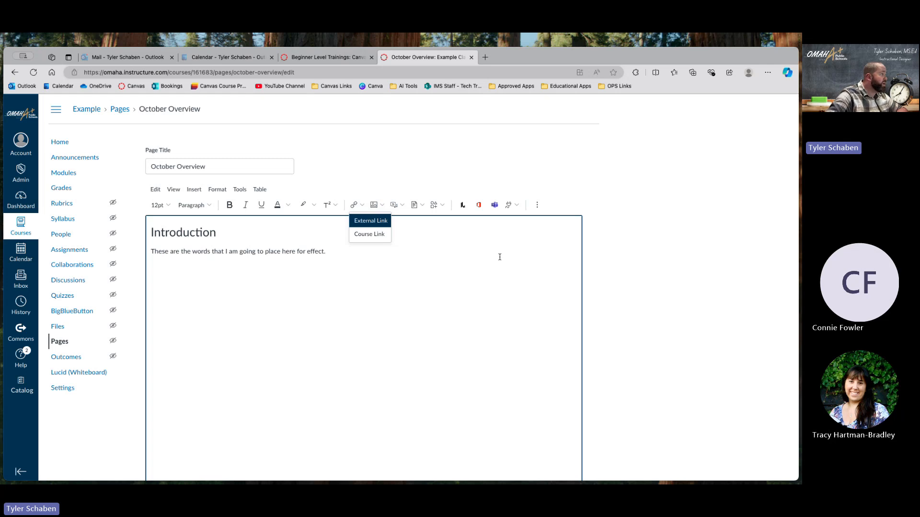
click(497, 275)
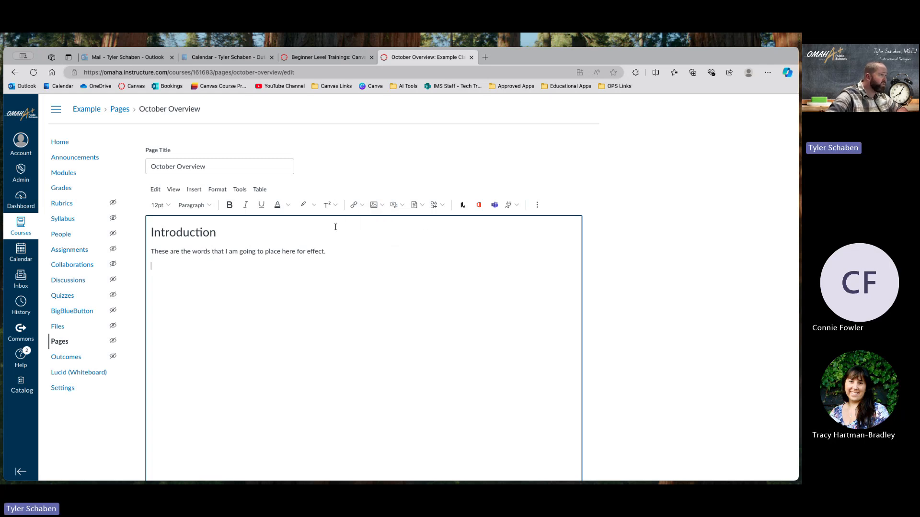
click(380, 206)
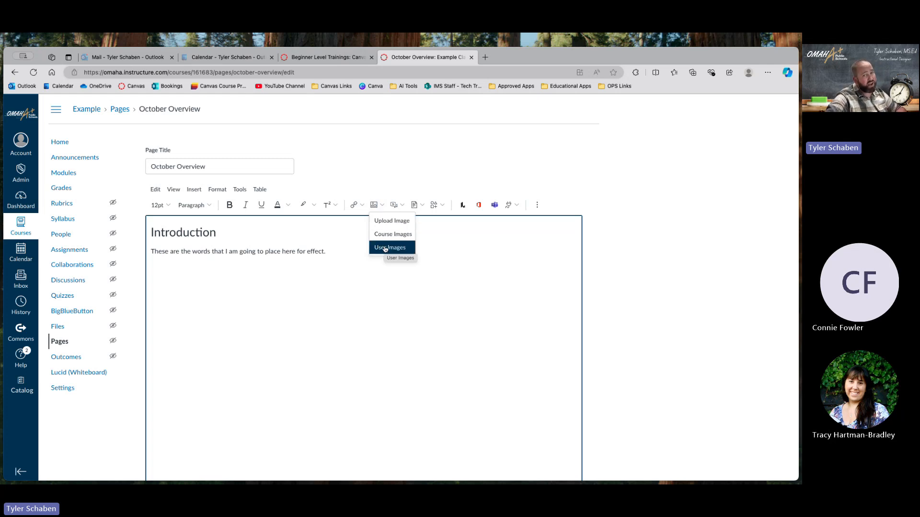
click(391, 222)
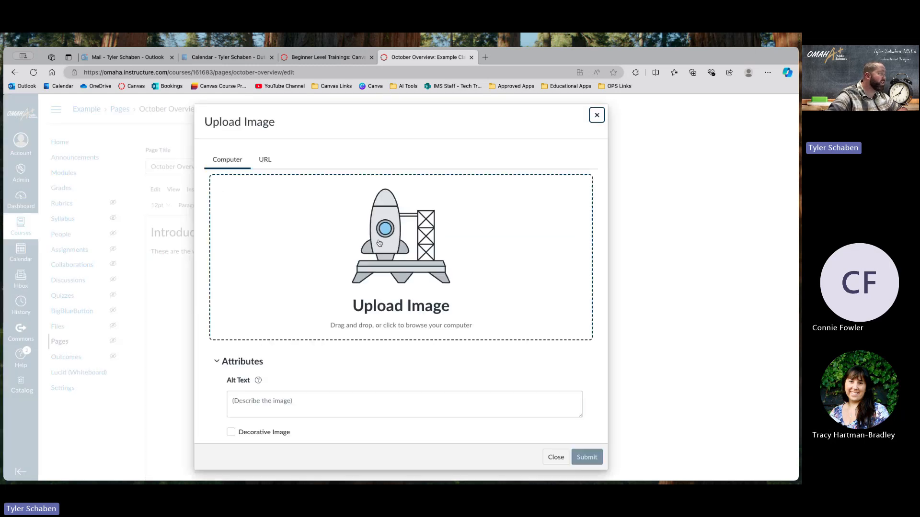
click(379, 243)
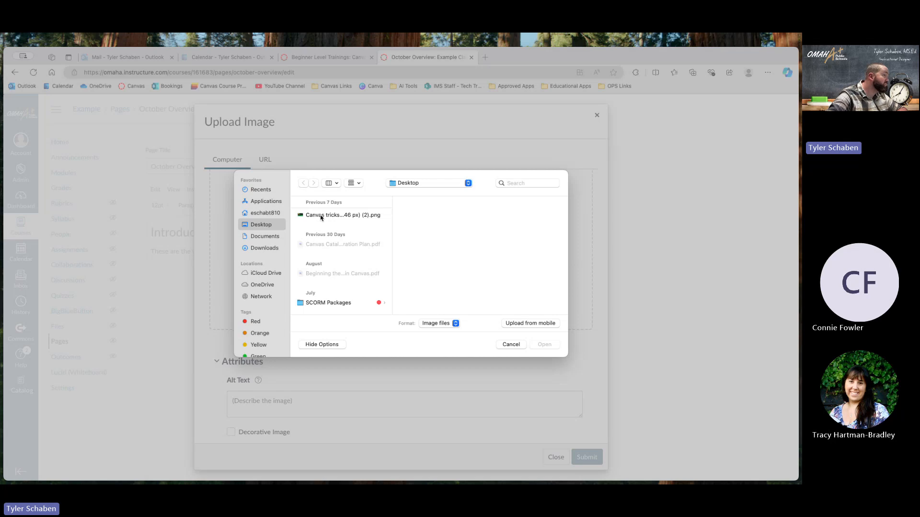
click(321, 216)
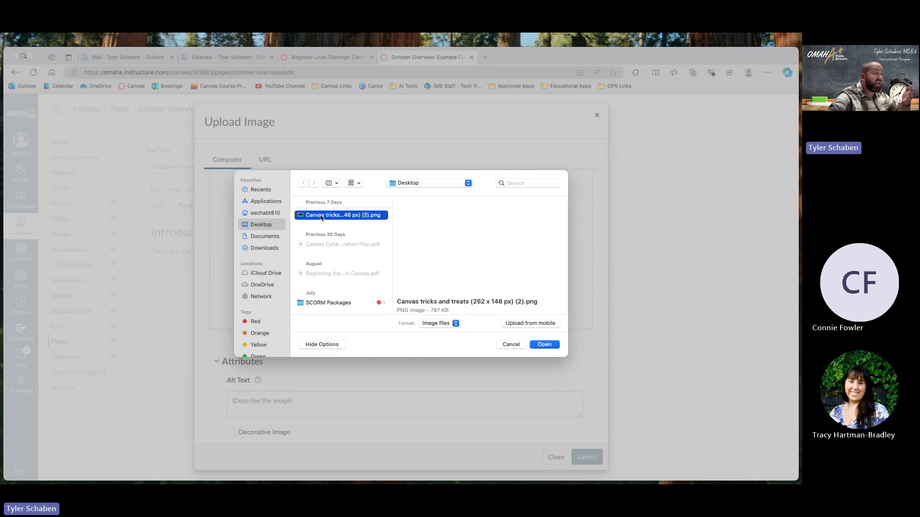
click(542, 345)
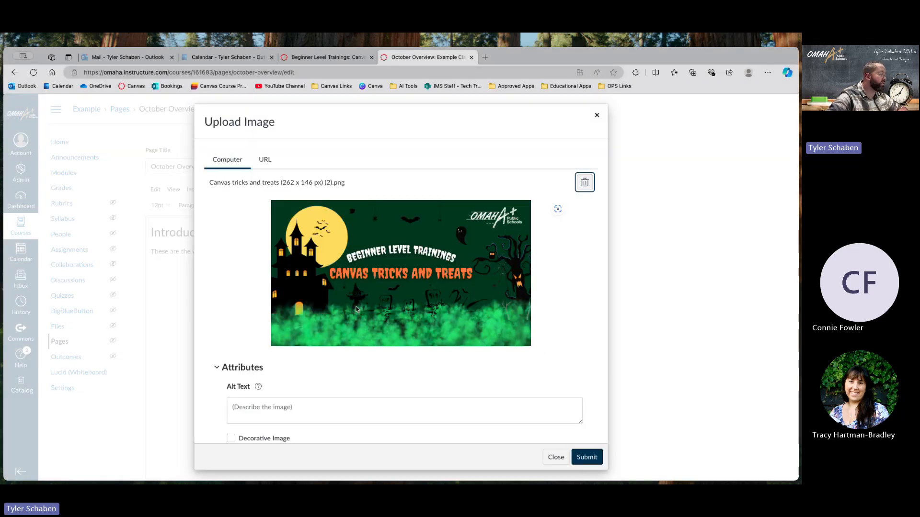
Enter the alt text "Beginner Level Trainings", mark the image as decorative and embed it in the page.
scroll(356, 309, down, 3)
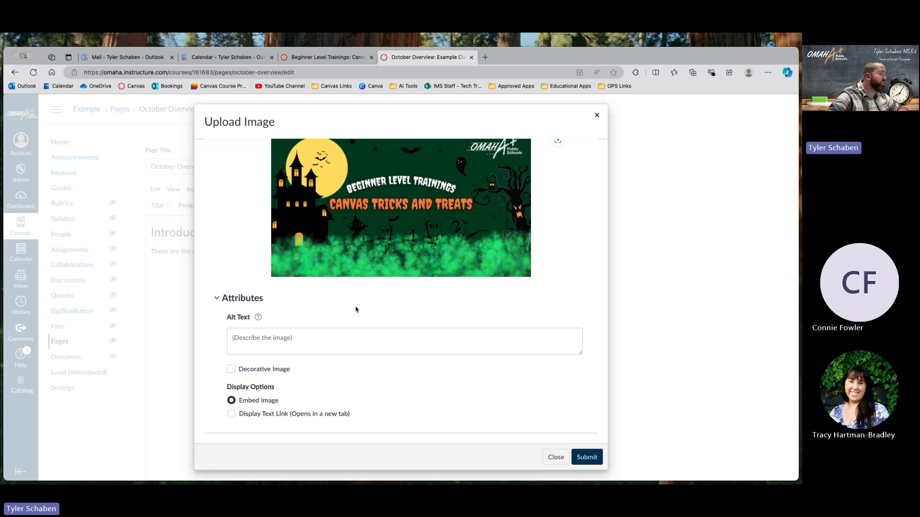
scroll(356, 309, up, 2)
click(270, 369)
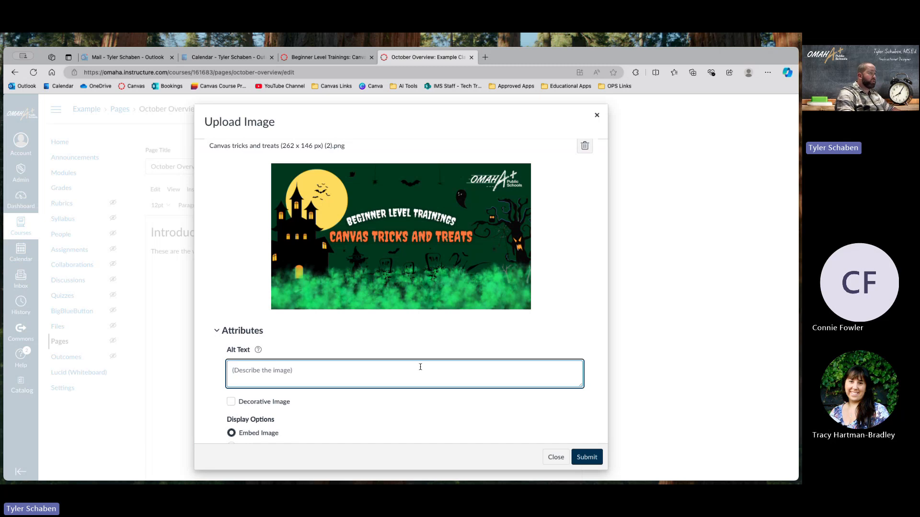
text(Beginner Level Trainings)
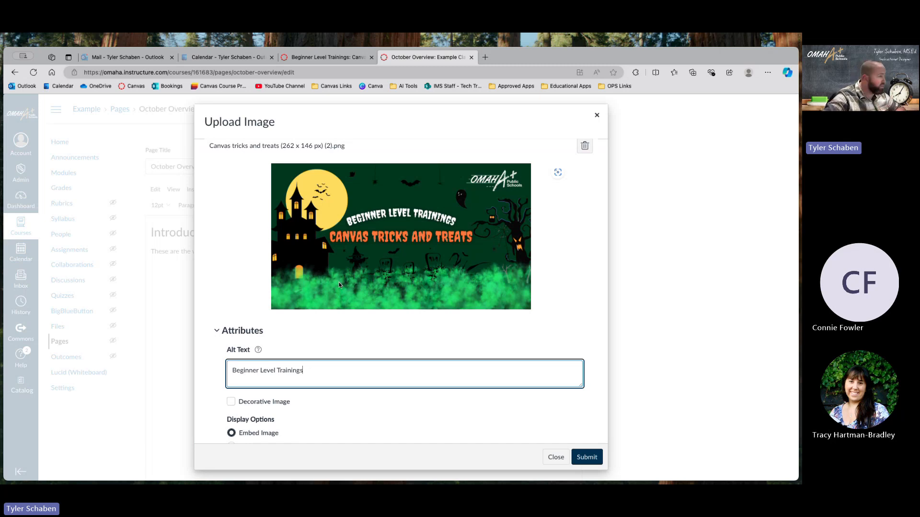
click(232, 402)
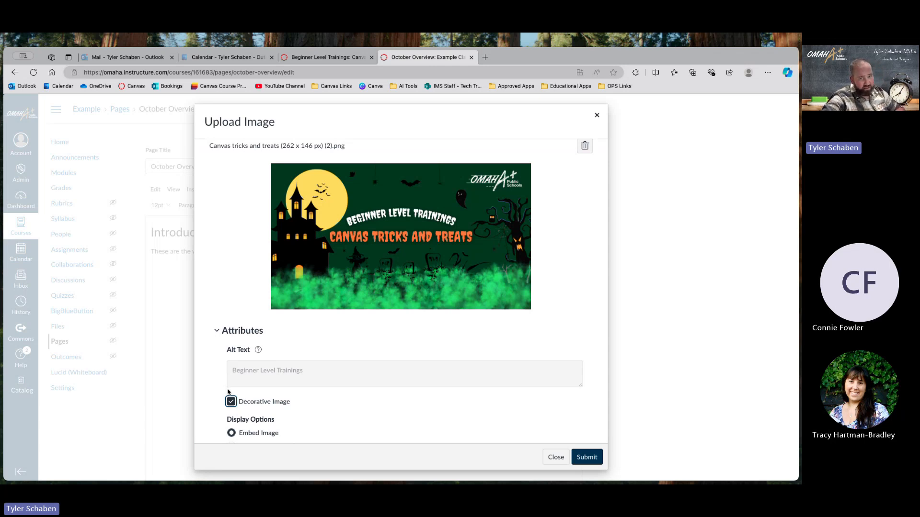
scroll(506, 413, down, 1)
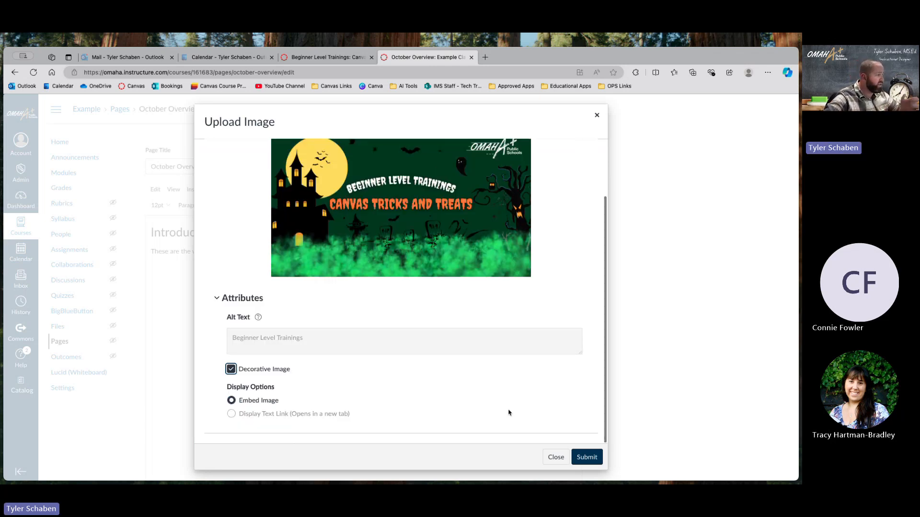
click(585, 456)
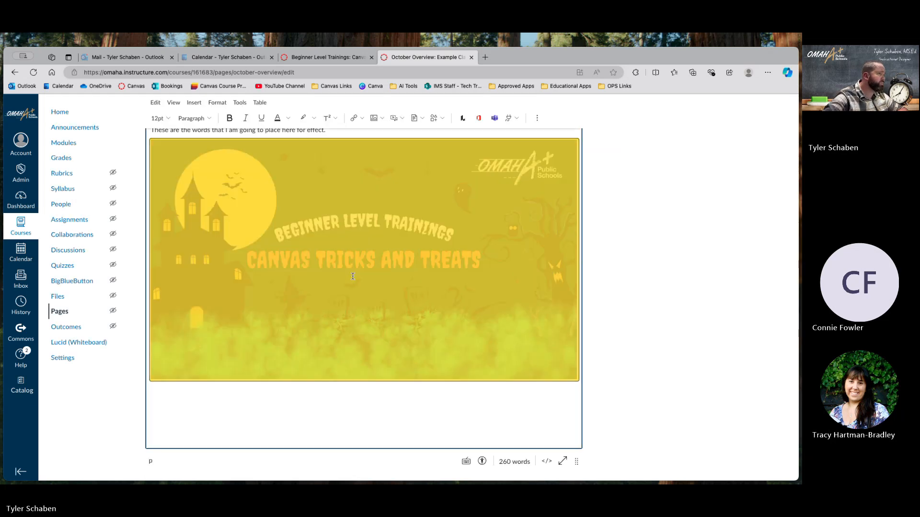
Shrink the embedded banner image to about the width of the sentence above it and try to move it sideways.
scroll(352, 276, up, 1)
click(366, 269)
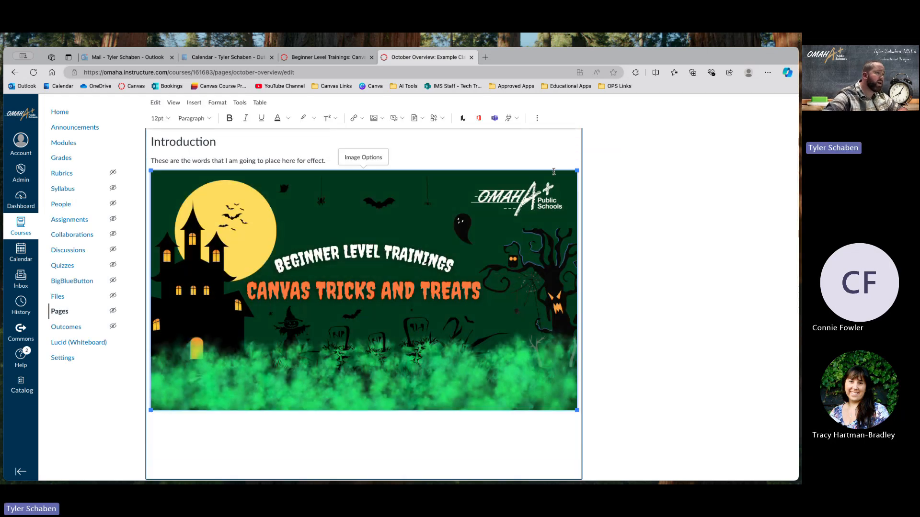
drag(577, 169, 326, 192)
scroll(463, 240, up, 3)
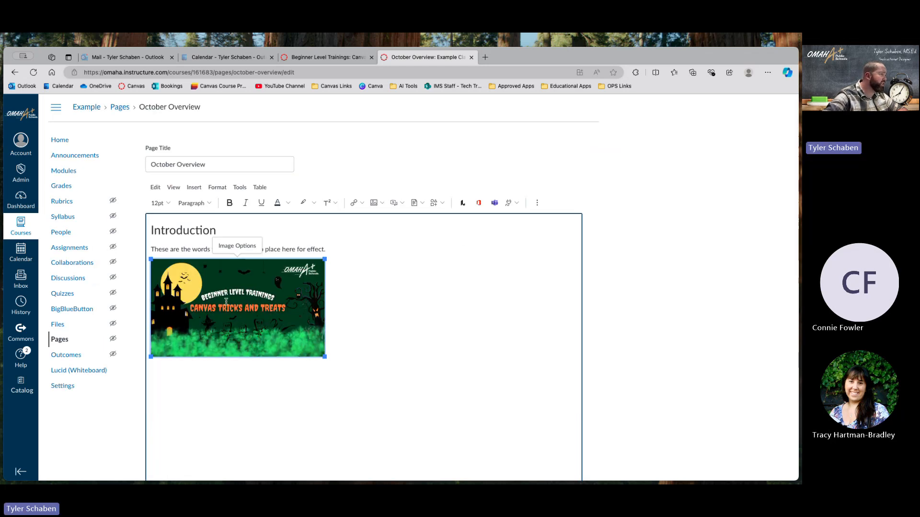
drag(225, 301, 515, 273)
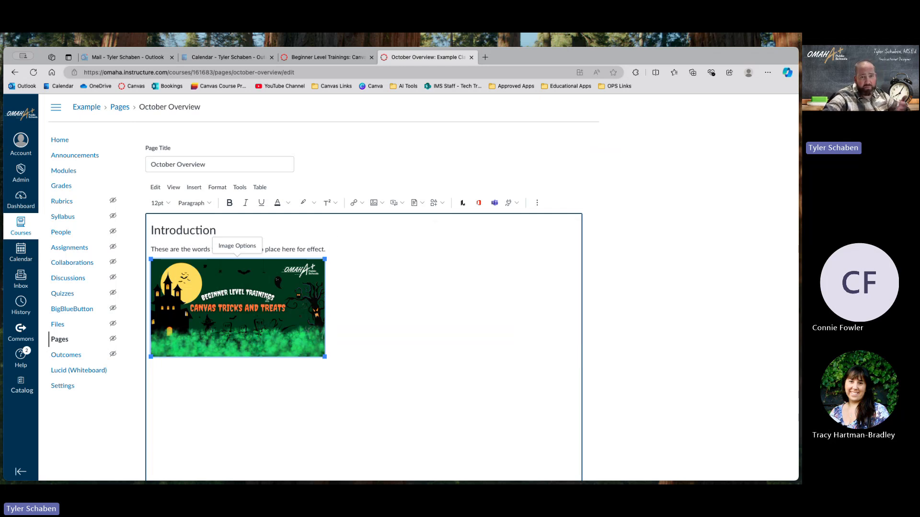
click(345, 280)
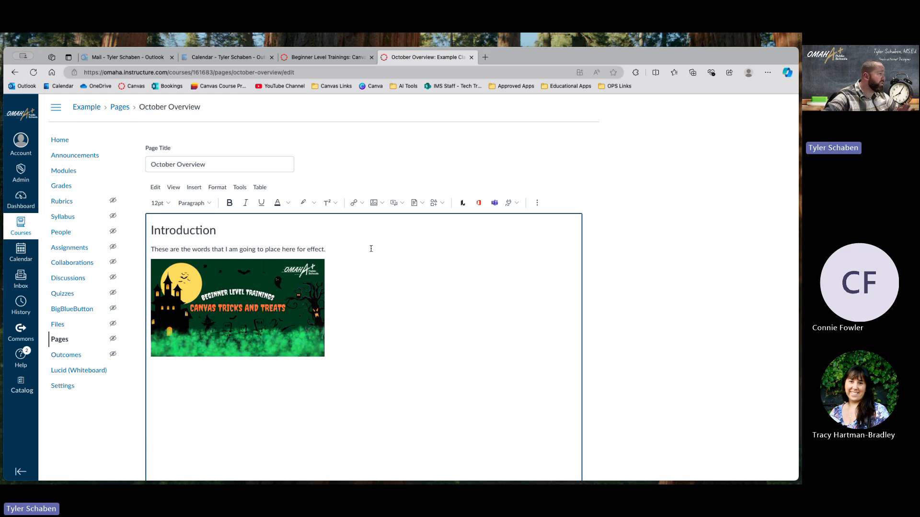
Add a blank line above the Introduction heading and look through the available course media and user media.
click(152, 230)
key(Return)
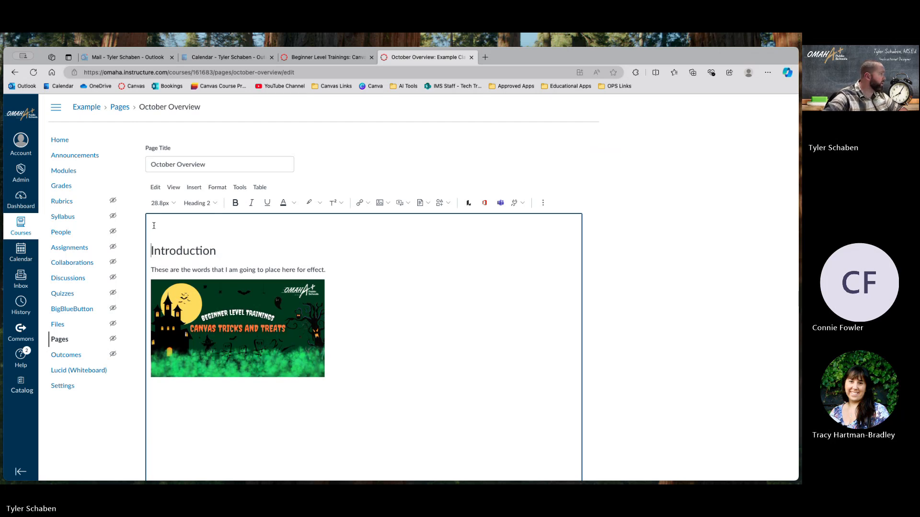
click(404, 204)
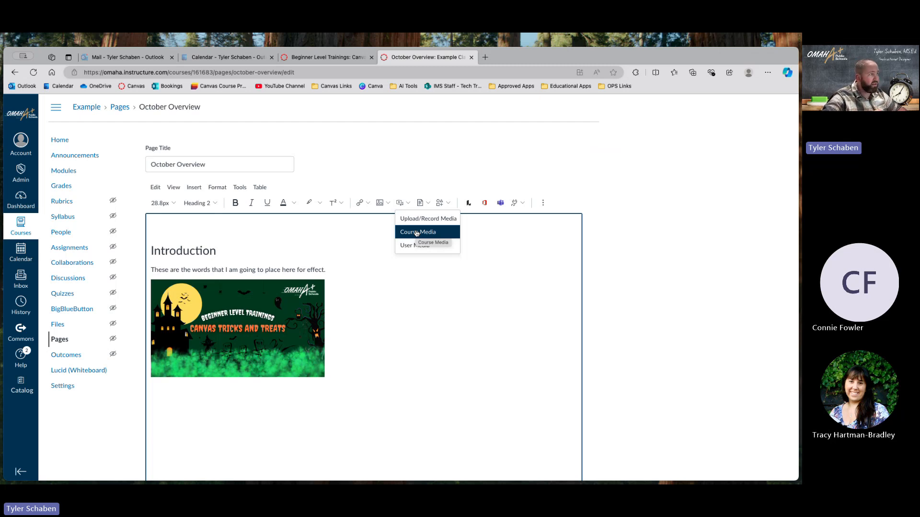
click(416, 233)
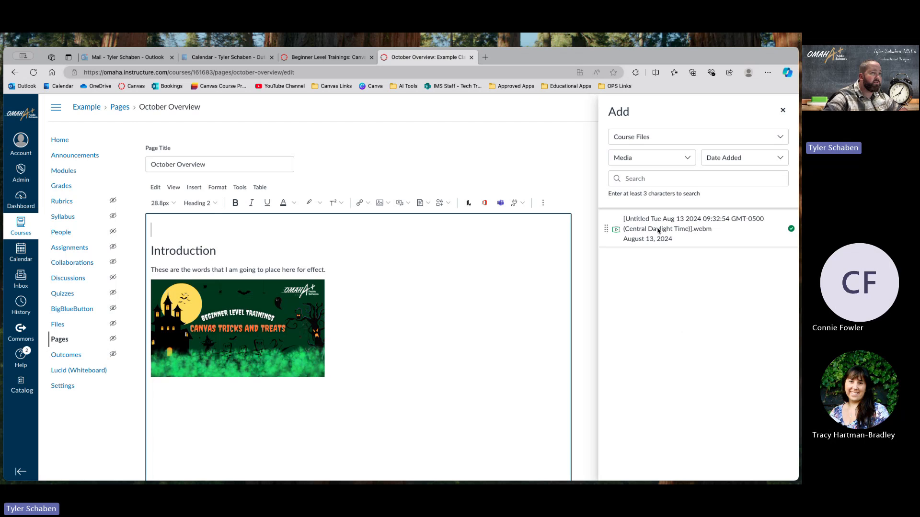
click(783, 111)
click(410, 207)
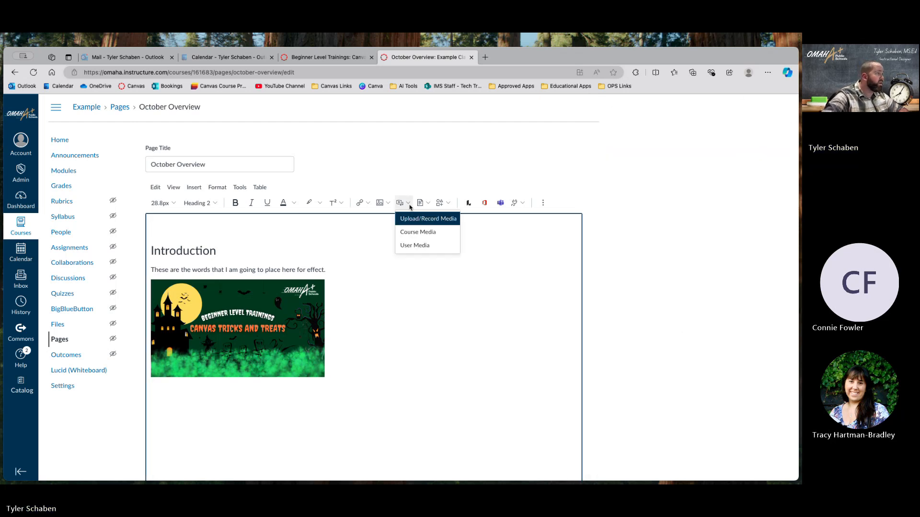
click(411, 245)
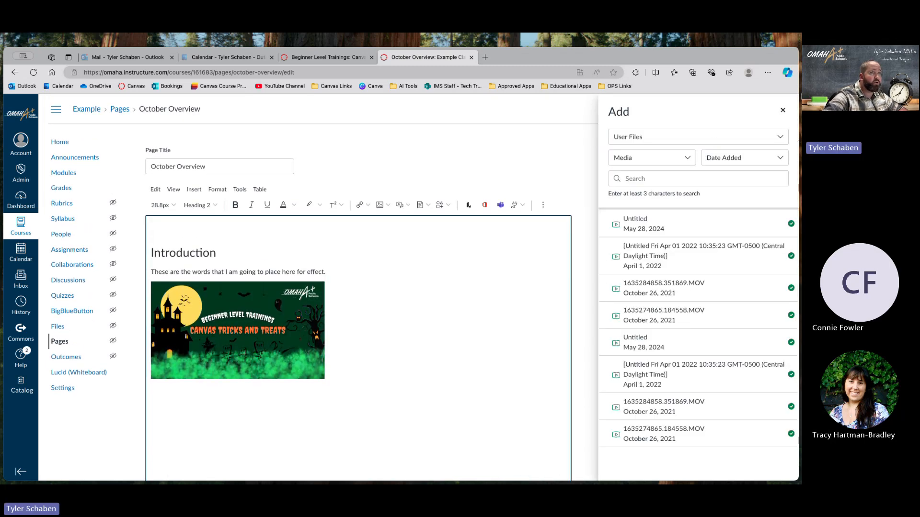
click(782, 111)
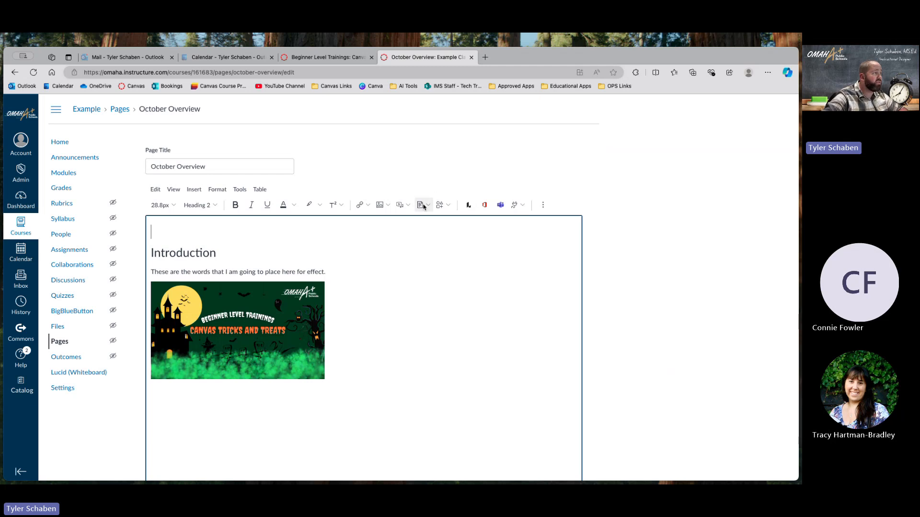
Record a webcam video of about 21 seconds with the FaceTime HD camera and save it above the Introduction heading.
click(409, 206)
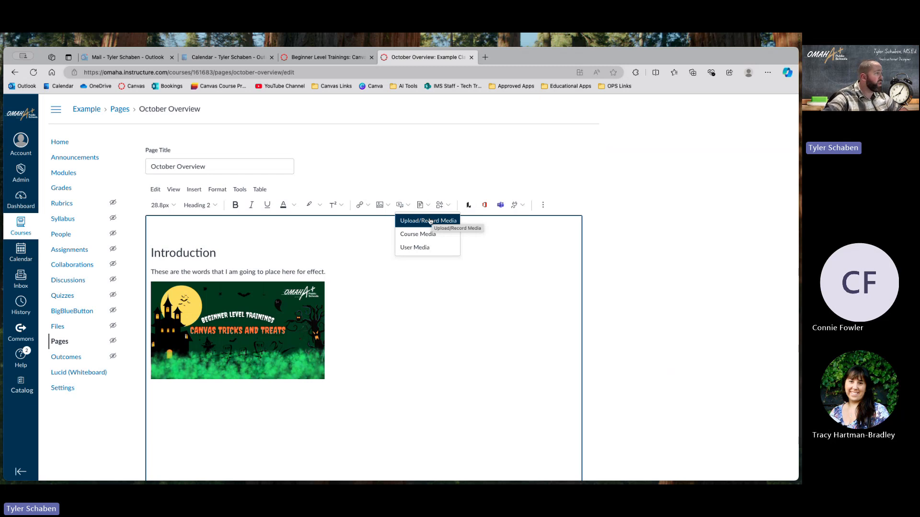
click(416, 221)
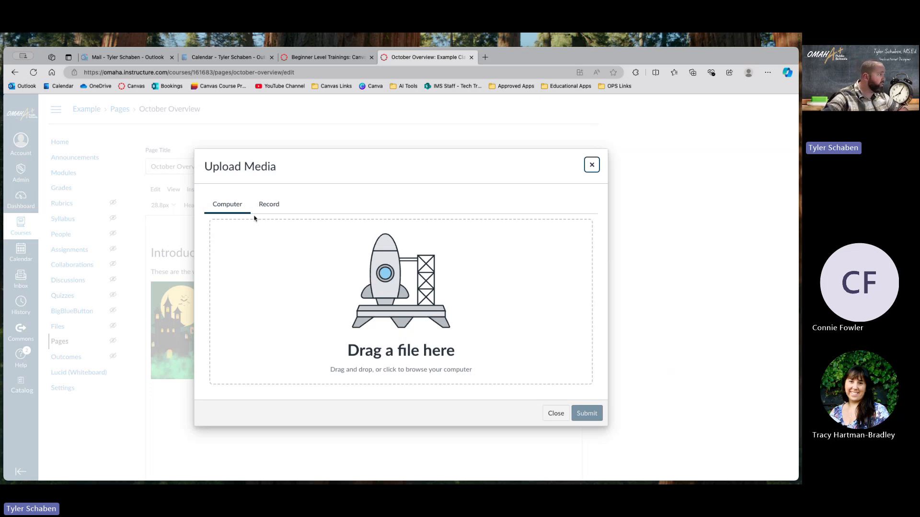
click(277, 206)
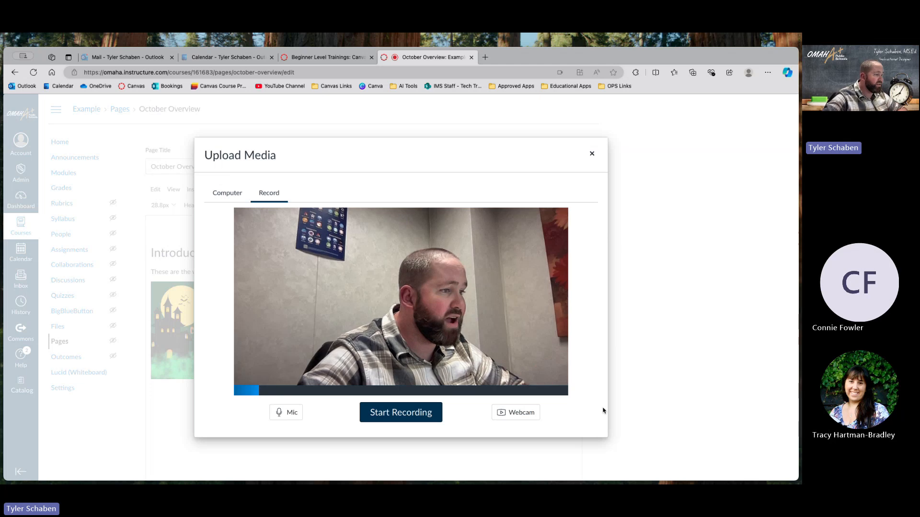
click(522, 414)
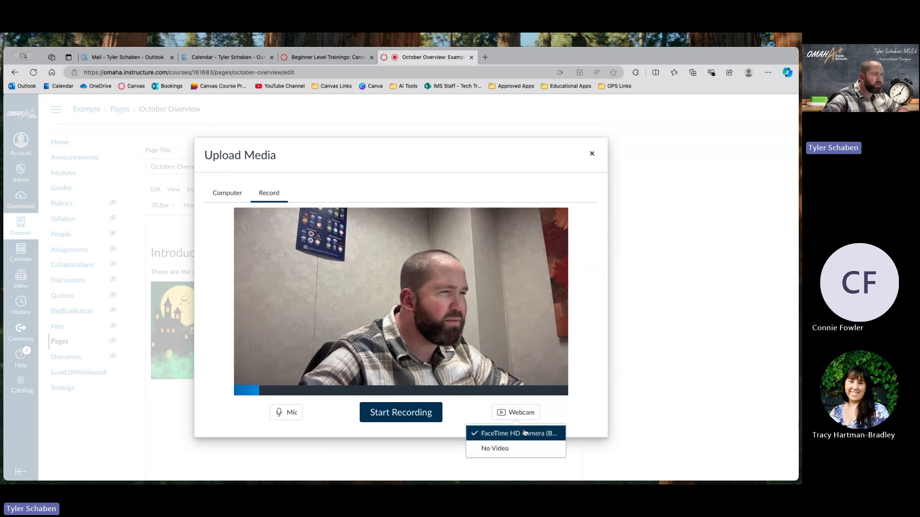
click(577, 410)
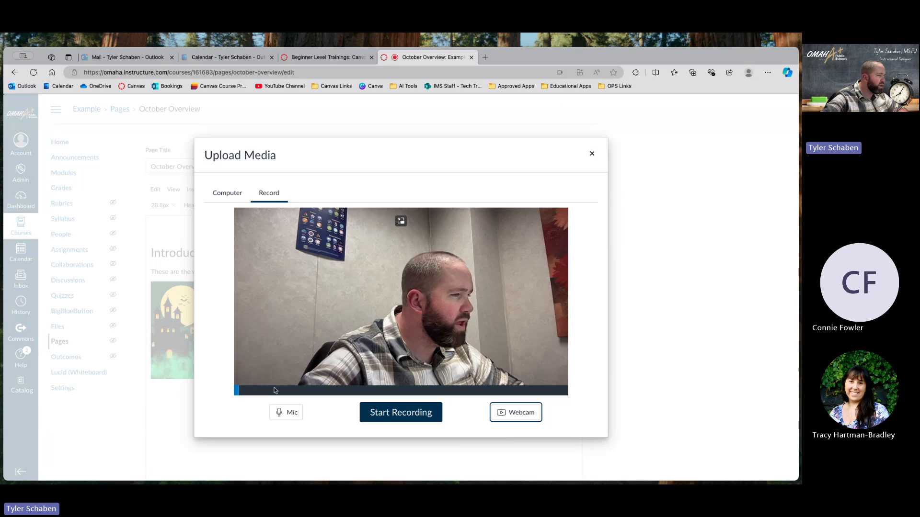
click(413, 412)
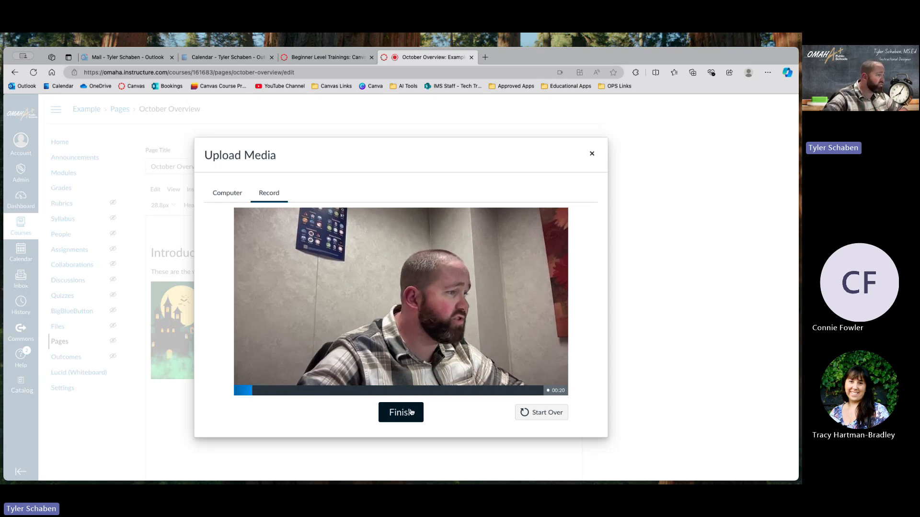
click(410, 412)
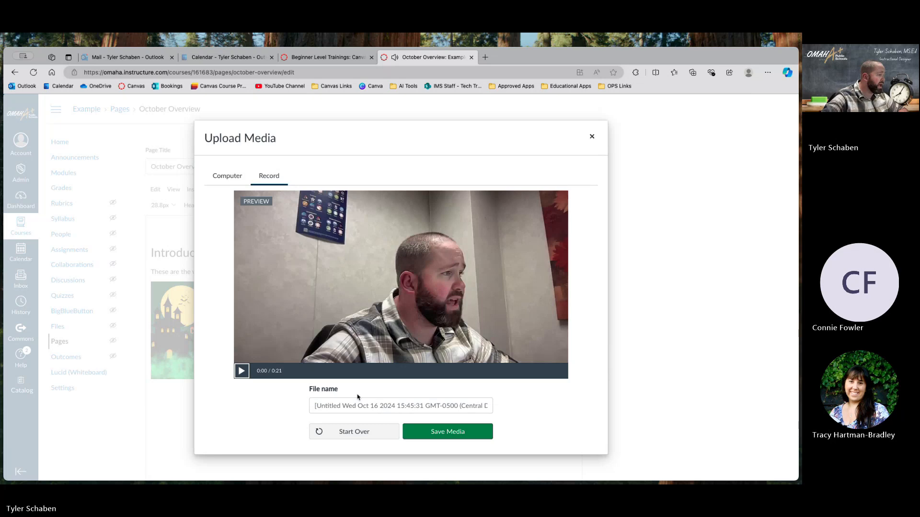
click(485, 430)
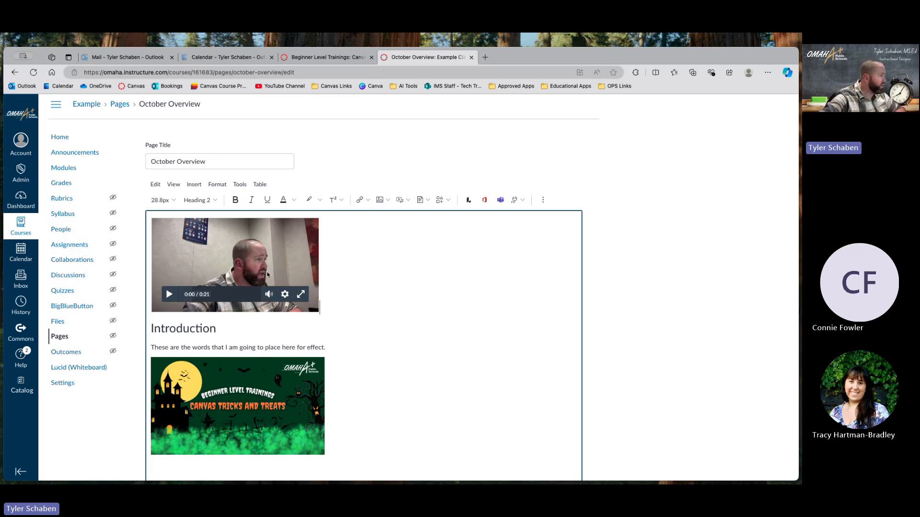
Play the first few seconds of the inserted video, pause it and enlarge it to most of the editor's width.
scroll(242, 286, down, 1)
scroll(238, 286, up, 1)
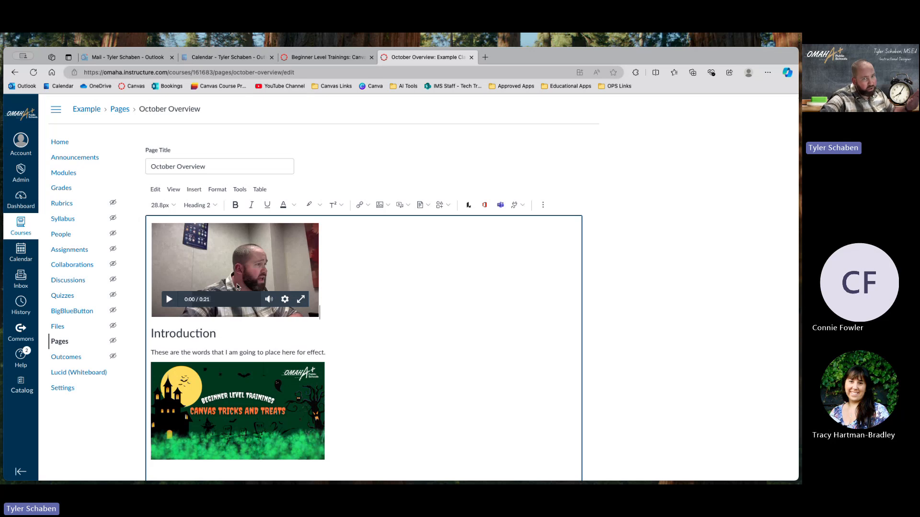
click(172, 301)
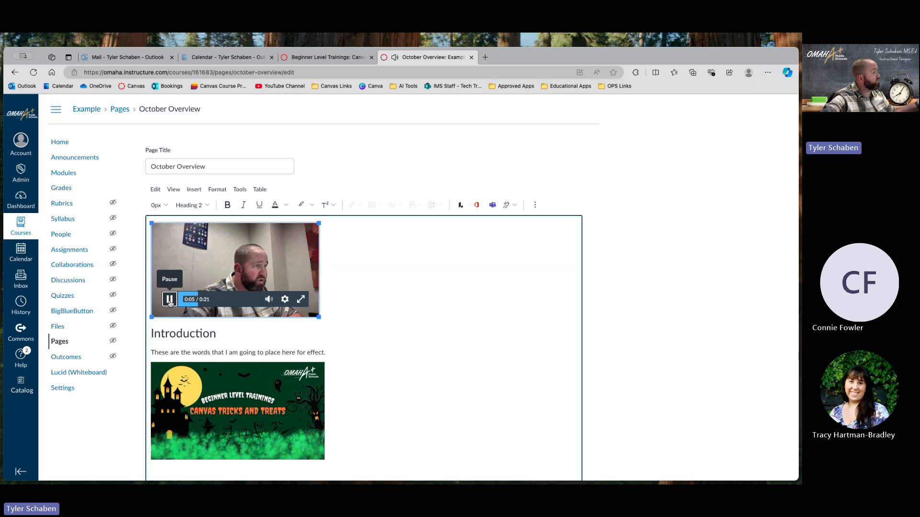
click(169, 300)
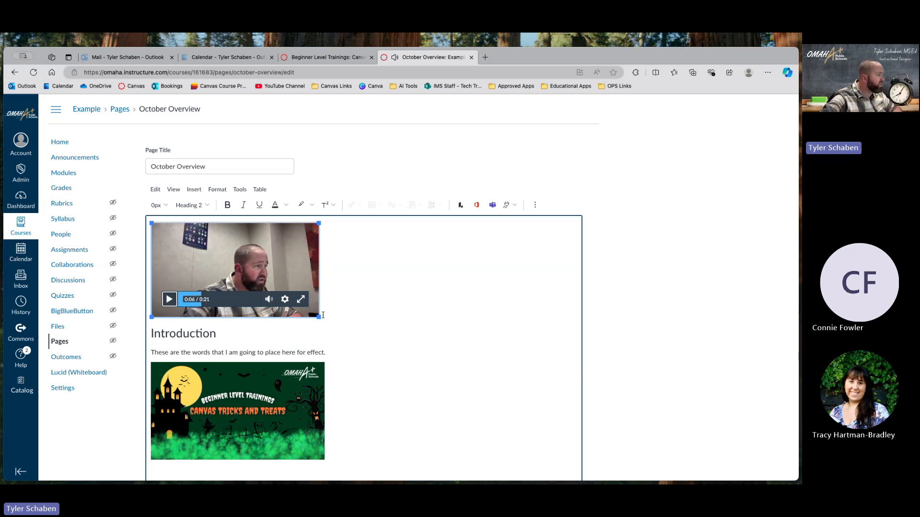
drag(318, 316, 530, 390)
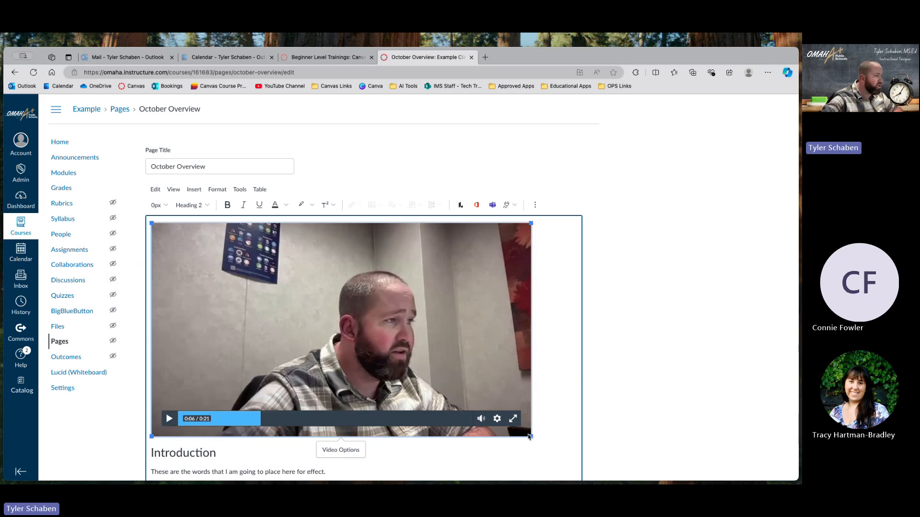
Shrink the embedded video above the Introduction heading to slightly narrower than the banner image and deselect it.
drag(532, 436, 300, 306)
scroll(599, 341, down, 10)
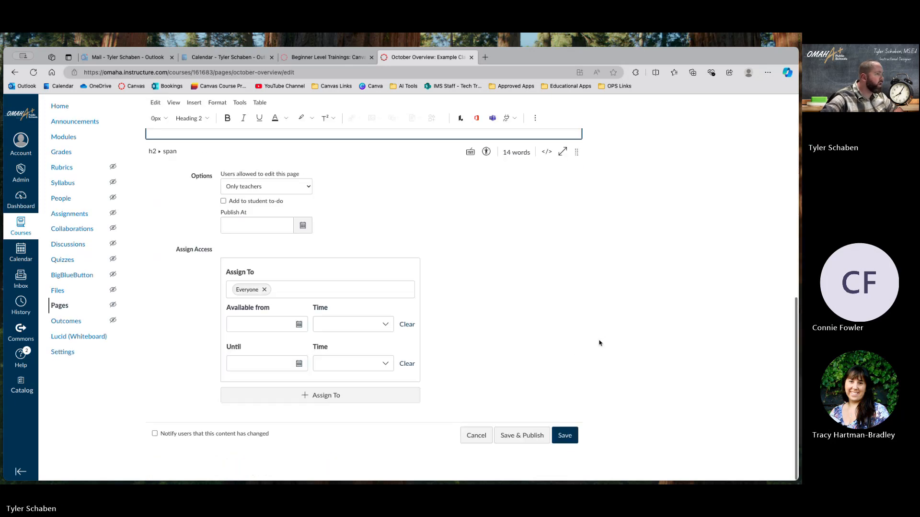
scroll(462, 240, up, 10)
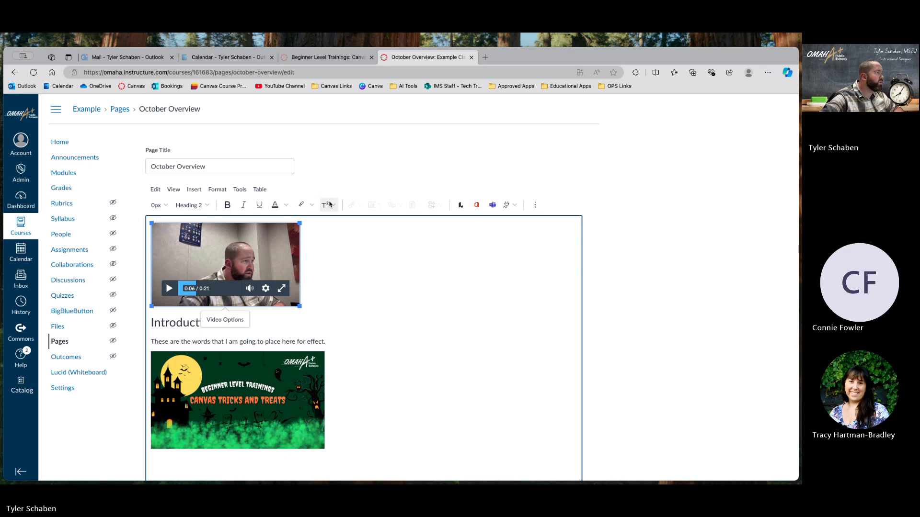
click(399, 263)
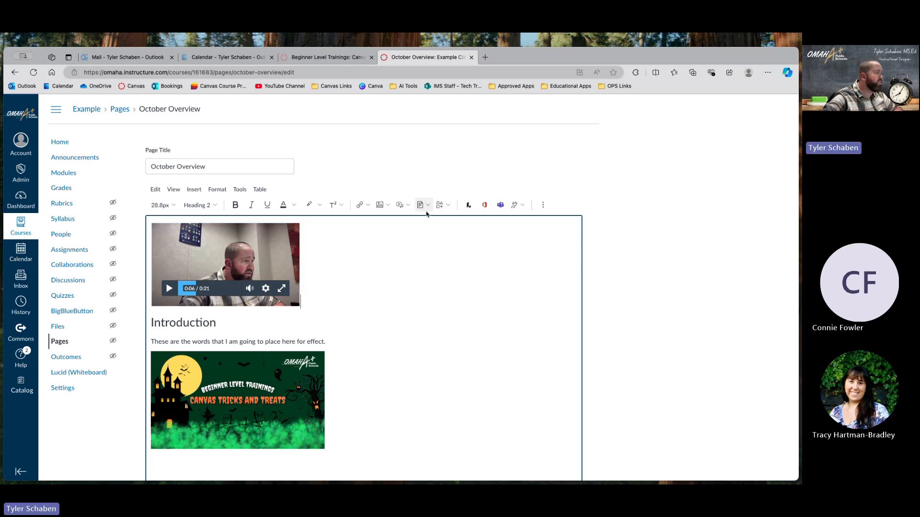
Look through the icon maker options and the Microsoft Office 365 and Teams Meetings dialogs without inserting anything.
click(451, 207)
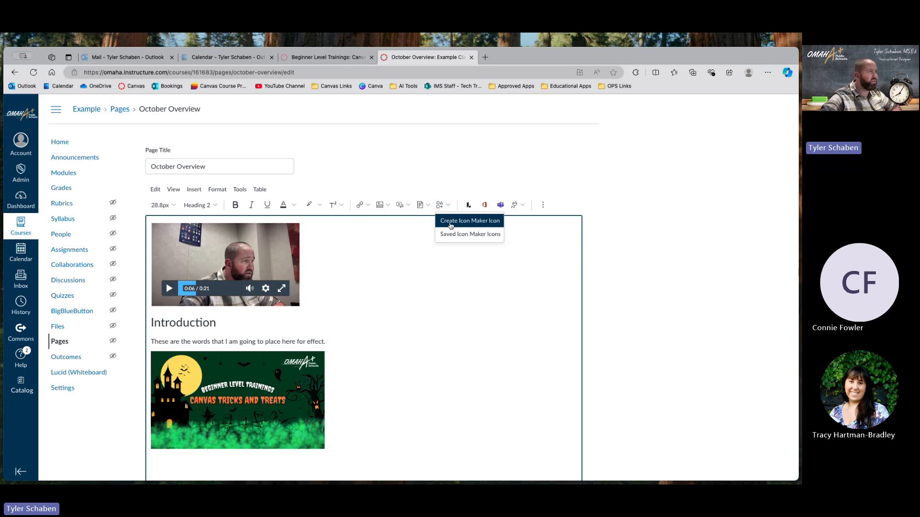
click(486, 206)
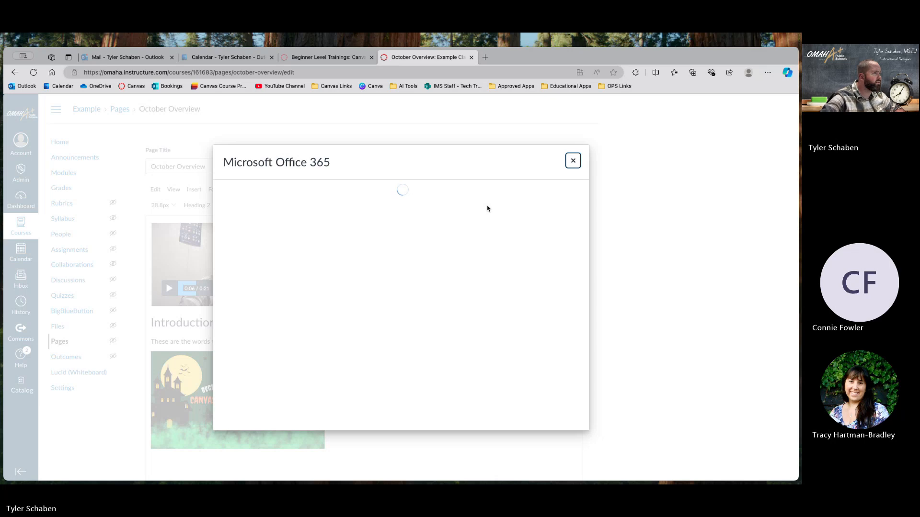
click(572, 161)
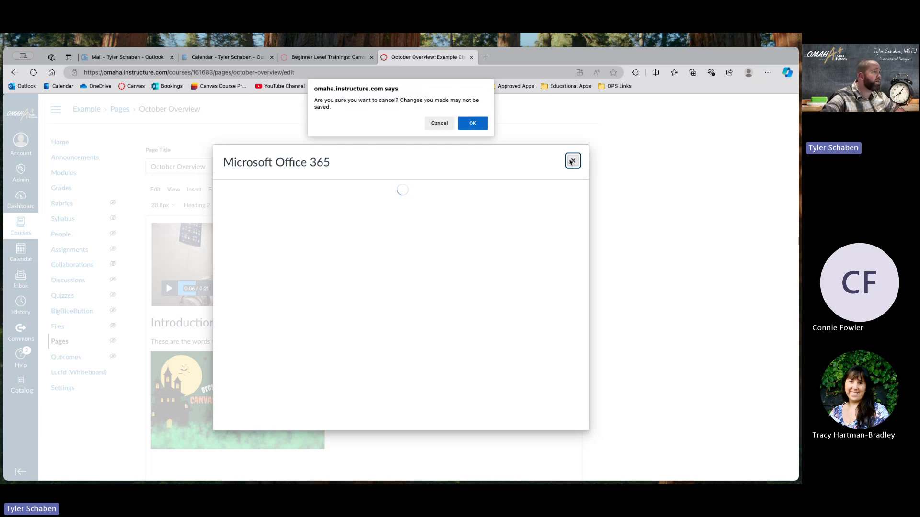
click(475, 125)
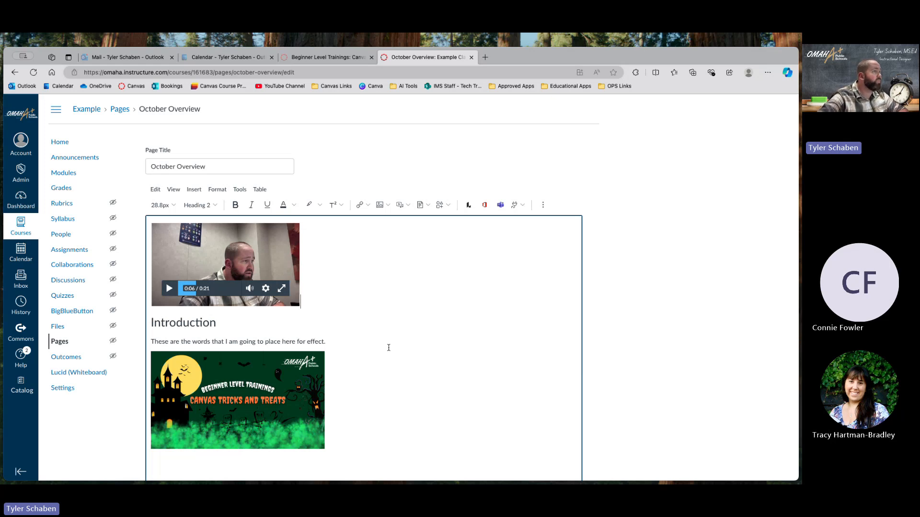
click(500, 205)
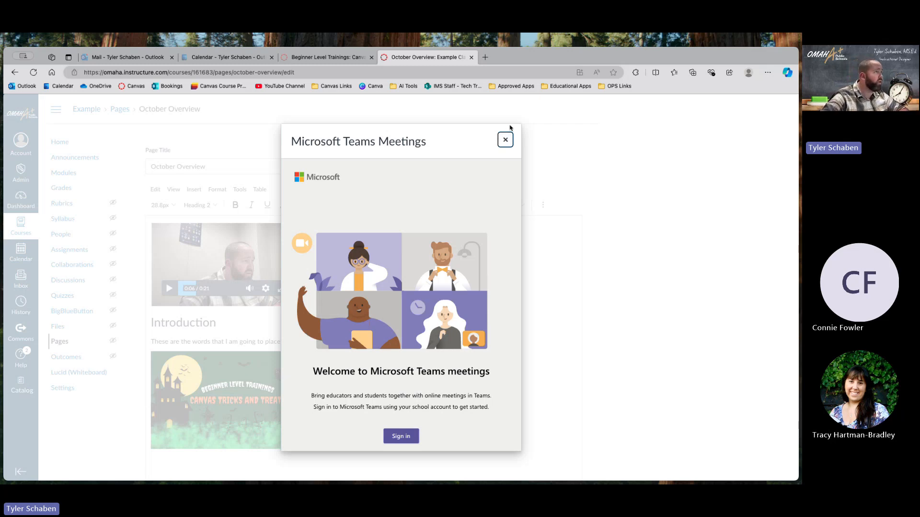
click(505, 139)
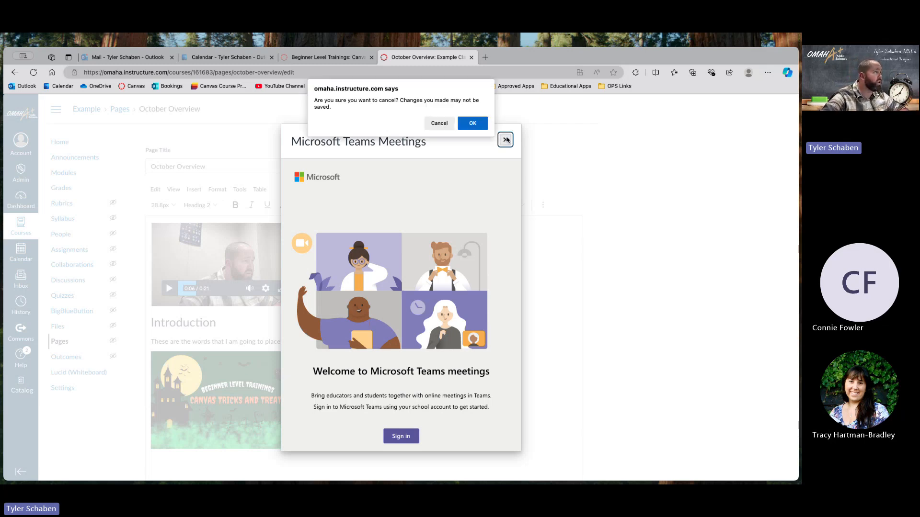
click(479, 124)
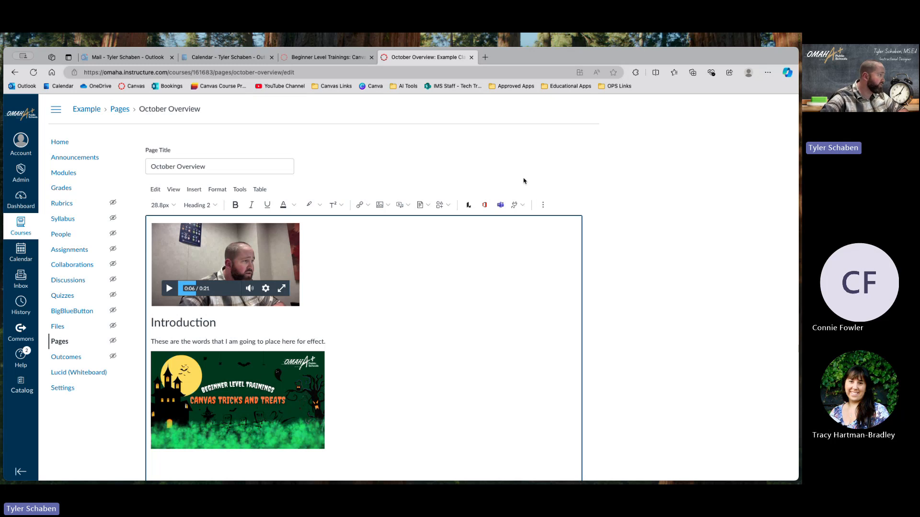
Reveal the additional formatting tools, review the list styles, and centre-align the Introduction heading and the sentence below it.
scroll(522, 181, down, 1)
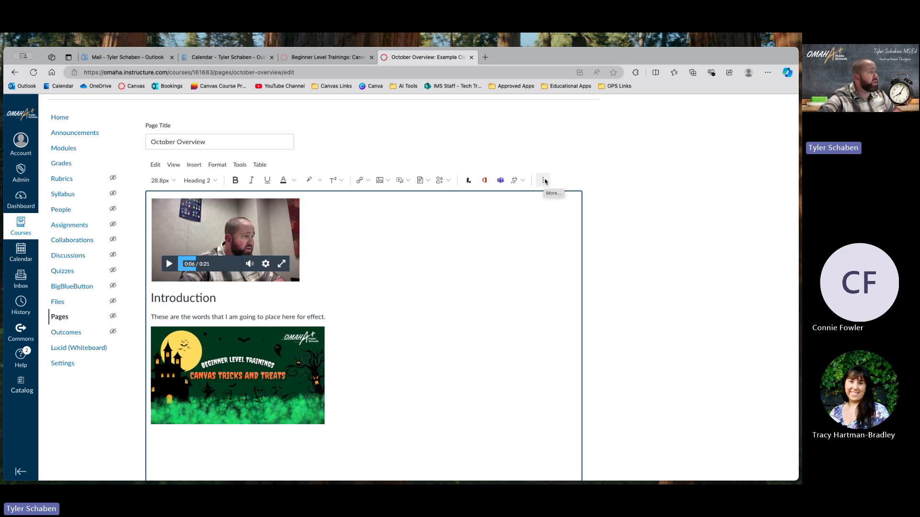
click(544, 181)
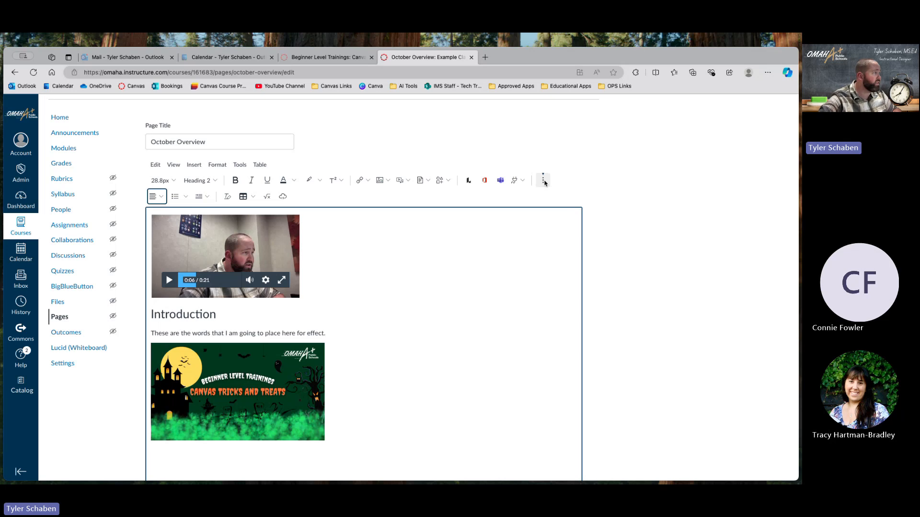
click(185, 197)
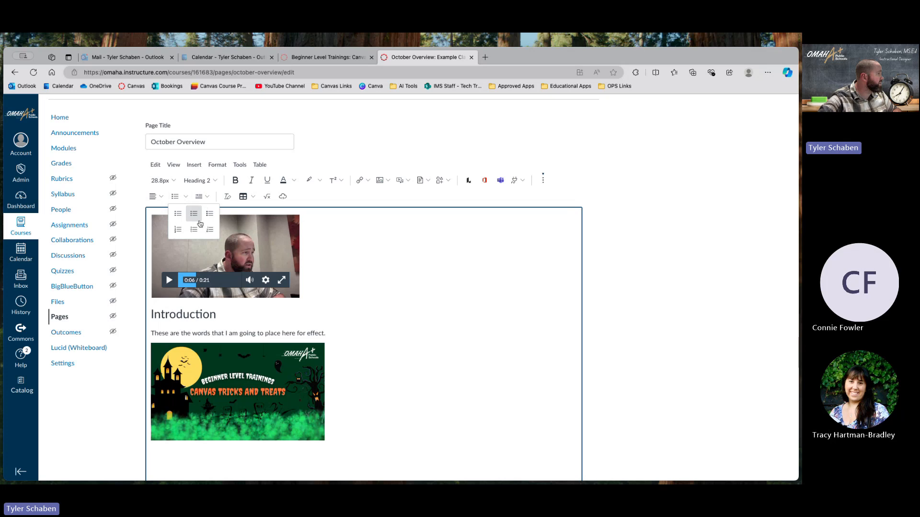
click(163, 198)
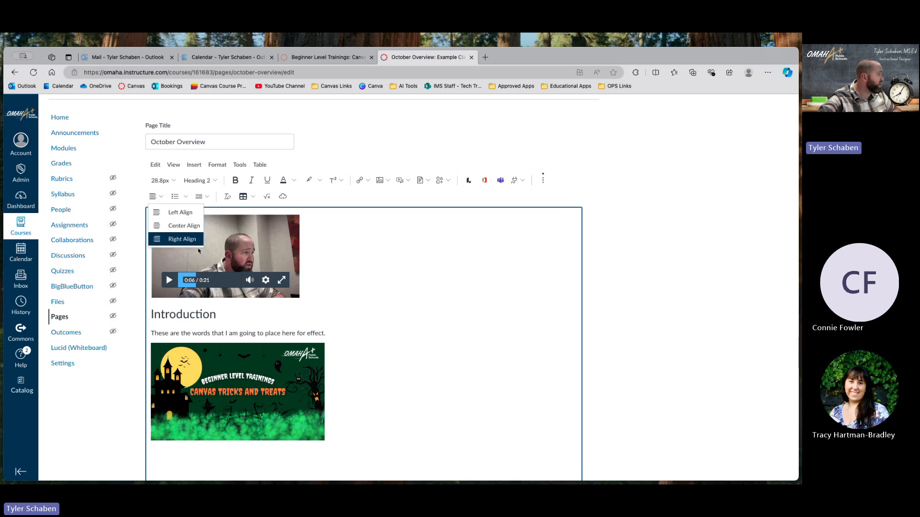
drag(334, 337, 144, 325)
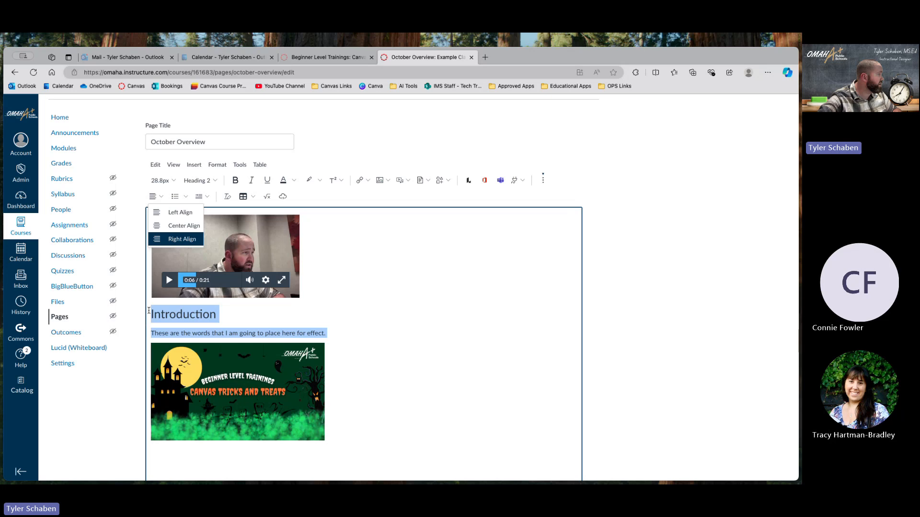
click(162, 197)
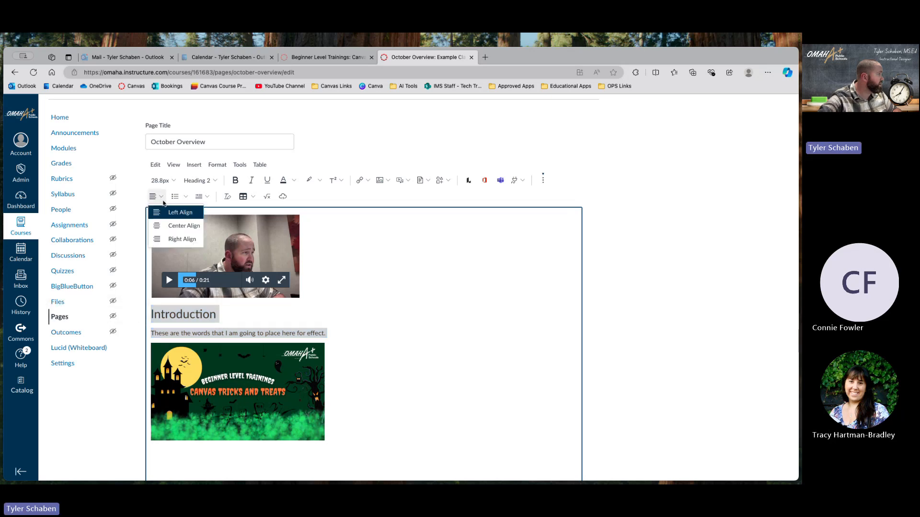
click(178, 225)
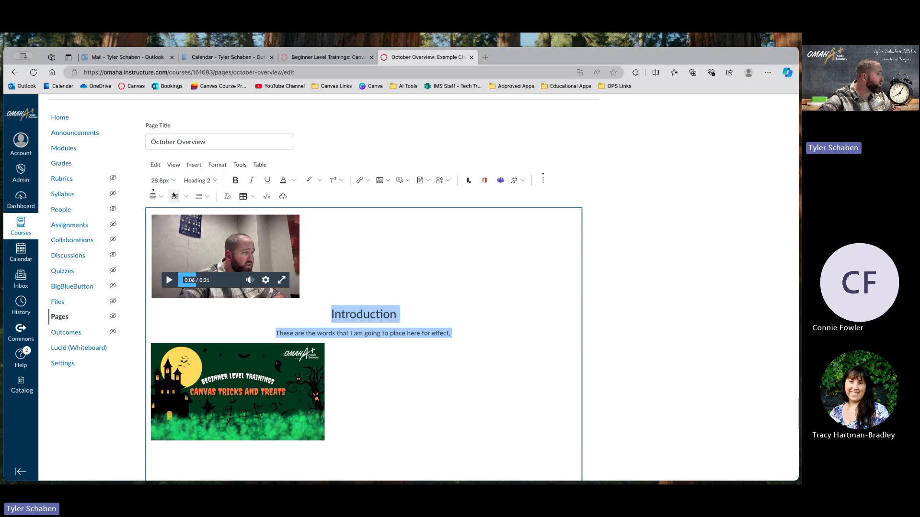
Check the indent options and replace the selected heading and sentence with a table of four columns and three rows.
click(206, 199)
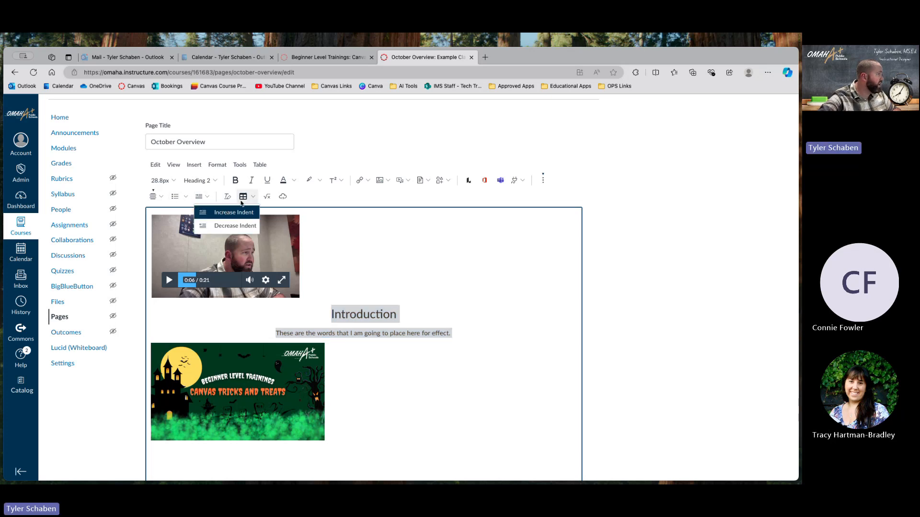
click(305, 197)
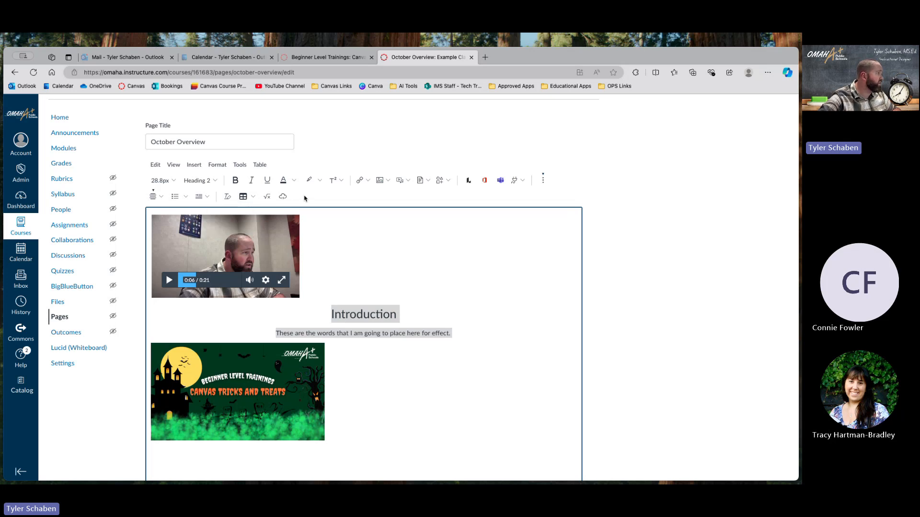
click(254, 198)
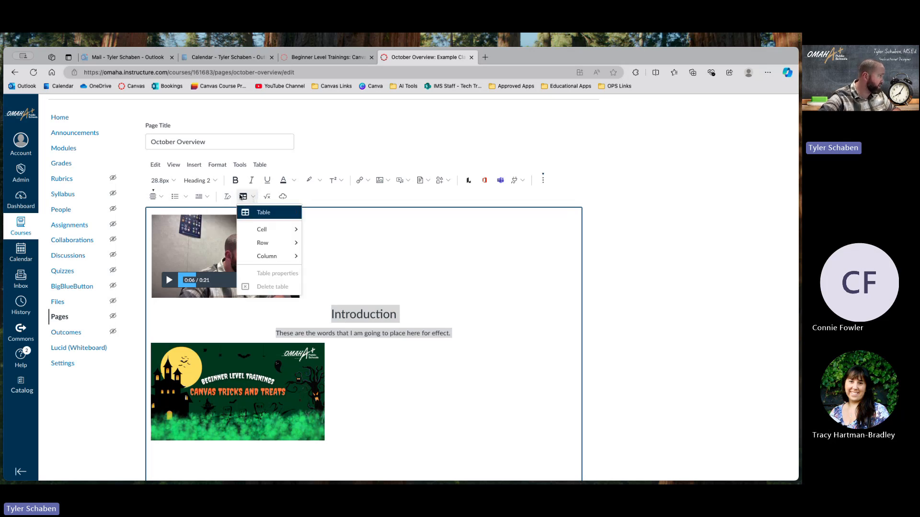
mouse_move(258, 213)
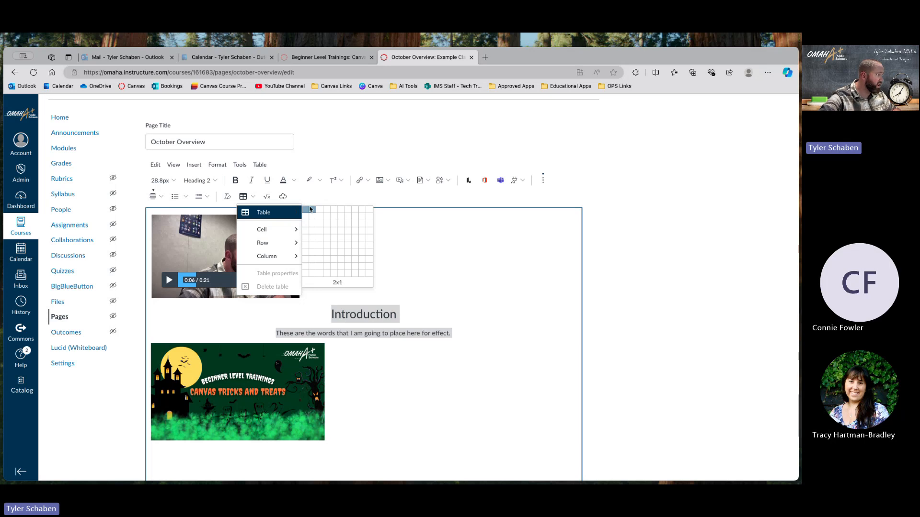
click(327, 225)
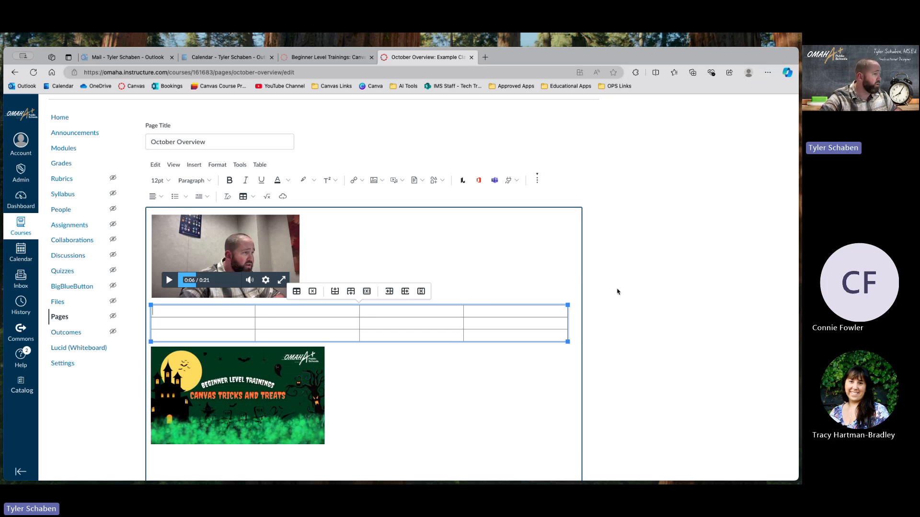
Add the page to the student to-do list with the date Oct 17, 2024, 11:59 PM.
scroll(618, 283, down, 4)
scroll(618, 283, down, 4)
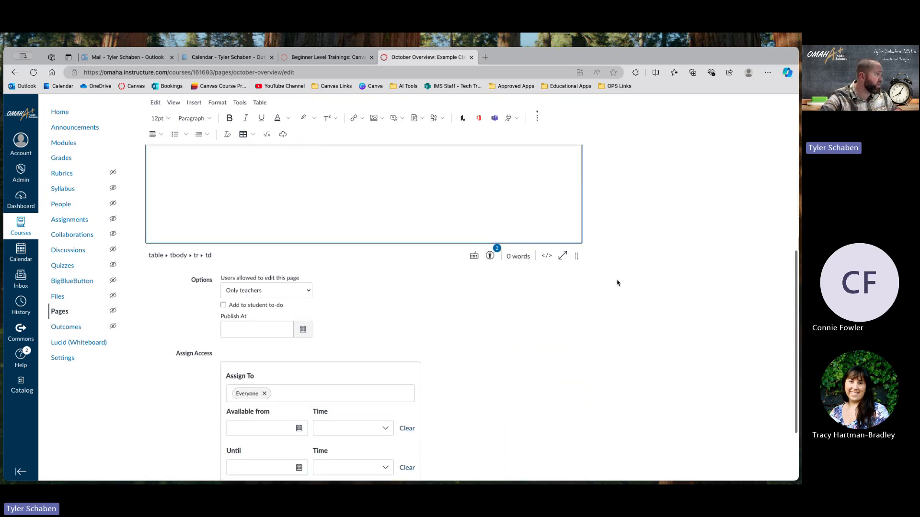
scroll(617, 282, up, 2)
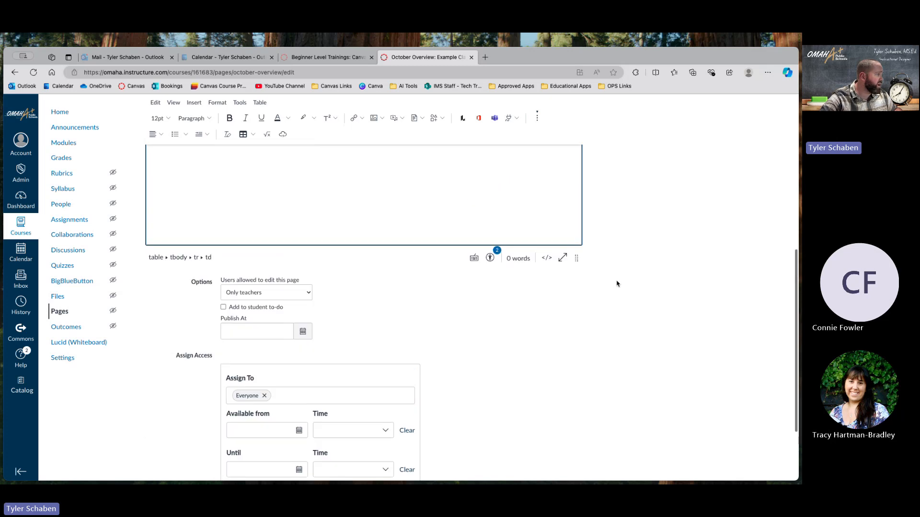
scroll(617, 283, down, 3)
scroll(616, 284, up, 2)
scroll(599, 278, down, 2)
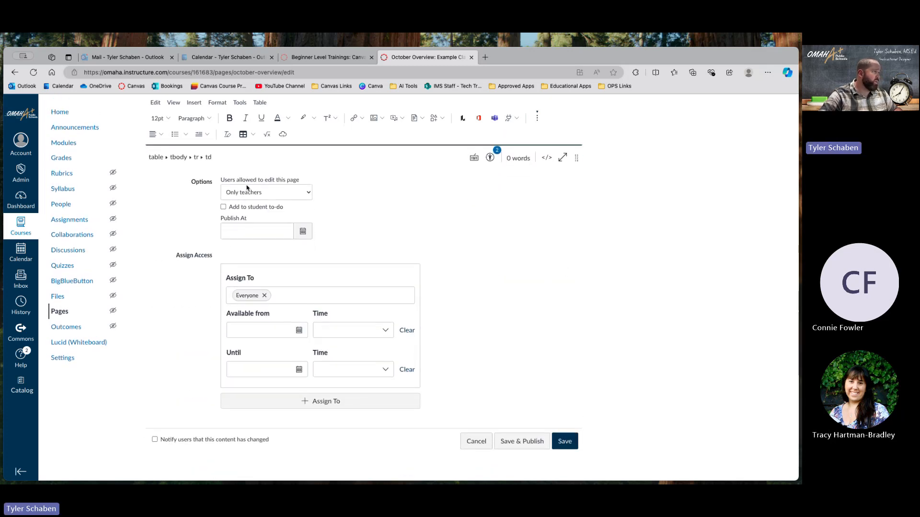
click(223, 207)
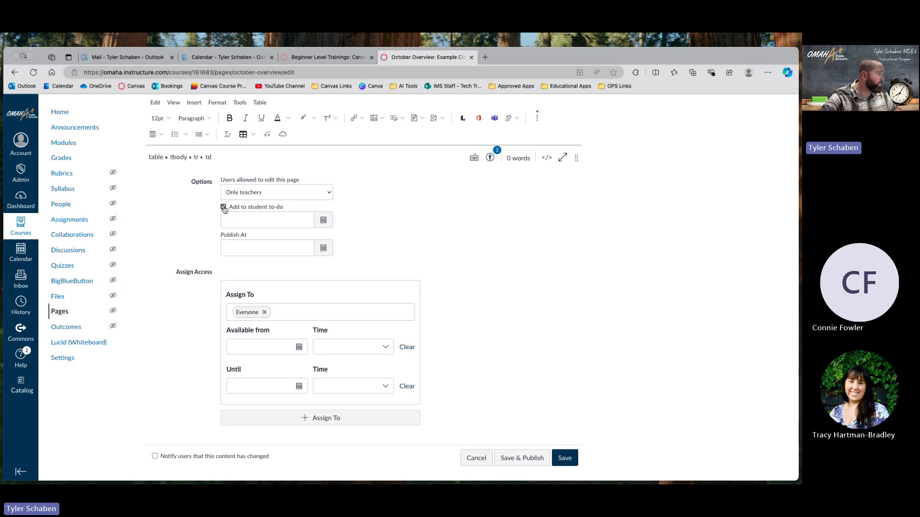
click(323, 220)
click(287, 286)
click(444, 237)
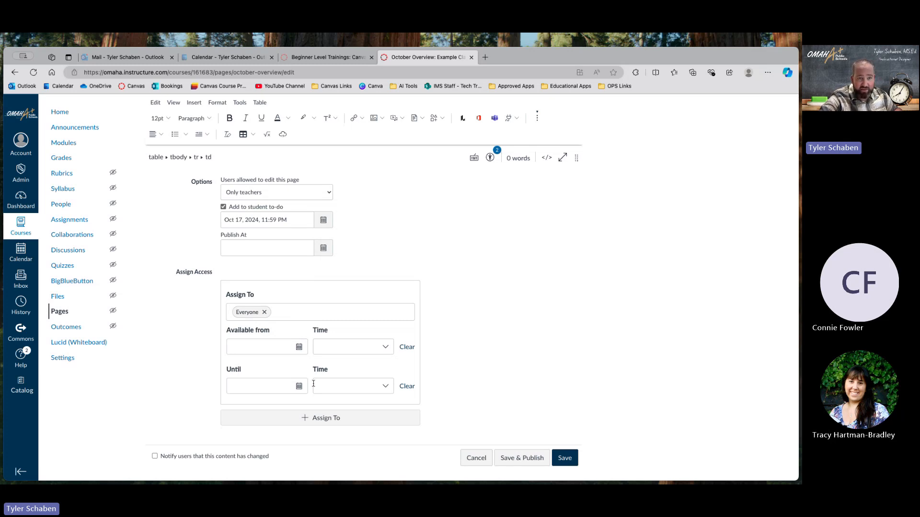
Review the remaining page options and access settings, and save and publish the October Overview page.
scroll(354, 251, up, 1)
scroll(353, 250, down, 2)
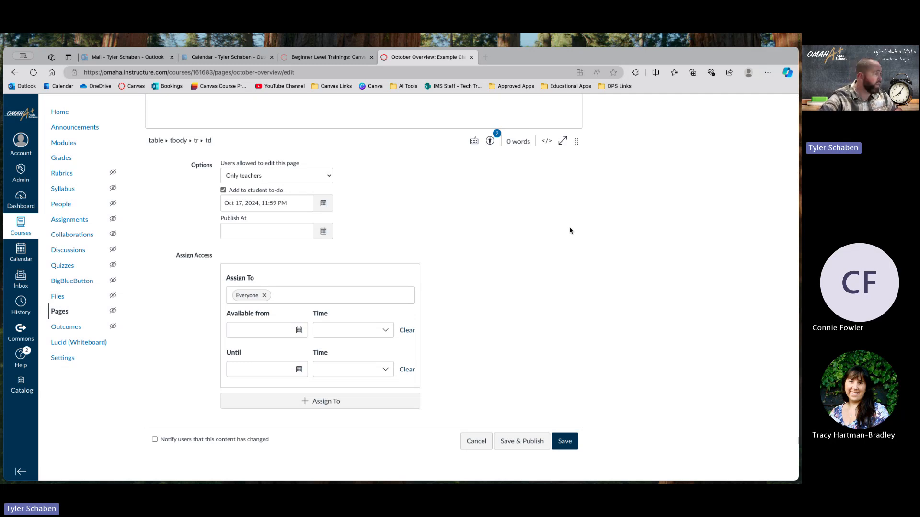
scroll(442, 291, up, 3)
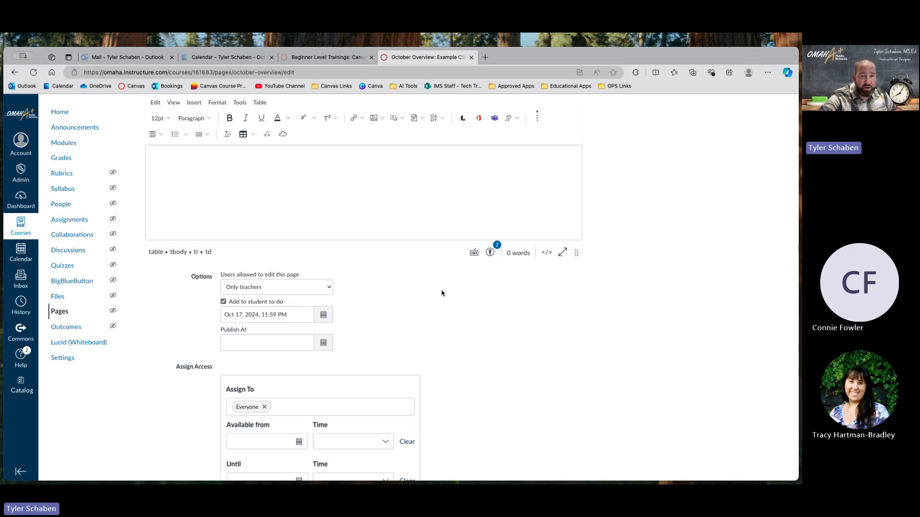
scroll(441, 291, up, 1)
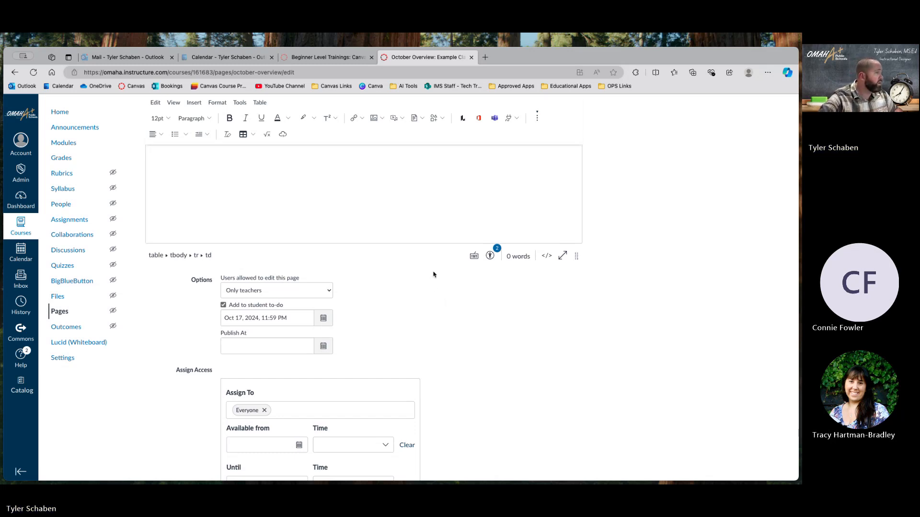
scroll(694, 252, down, 5)
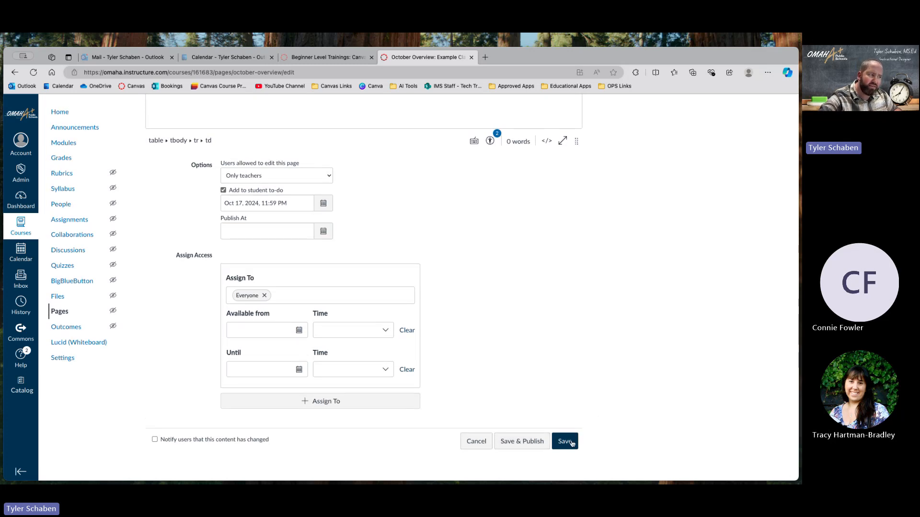
click(519, 439)
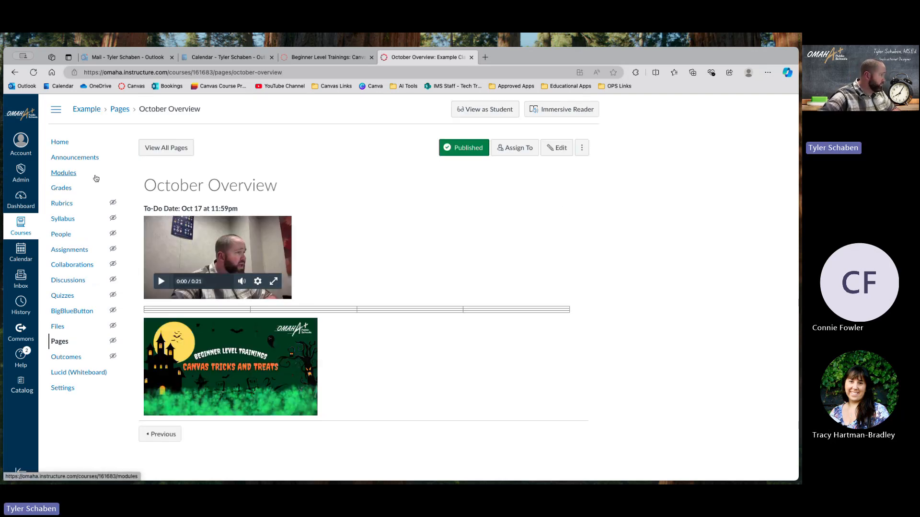
Return to the course's module list and publish the Unit 2 module together with all its items.
click(67, 173)
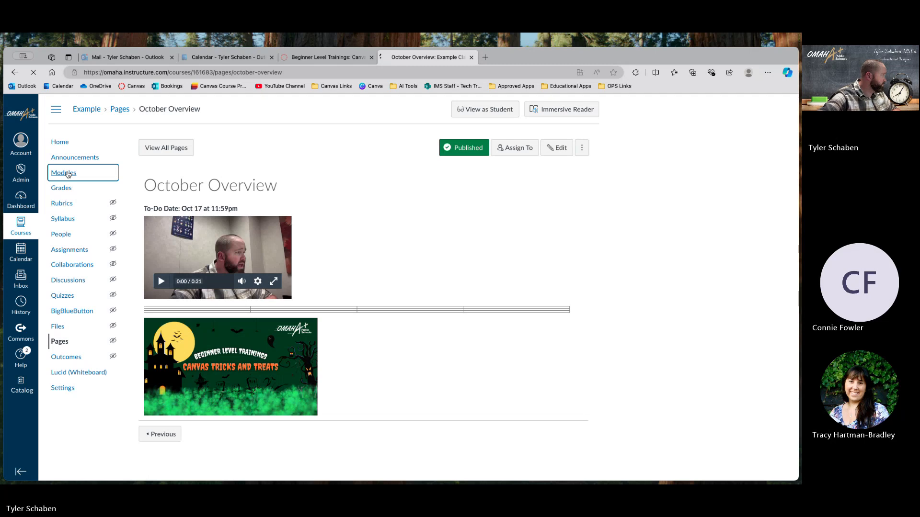
scroll(436, 283, down, 10)
scroll(445, 285, down, 3)
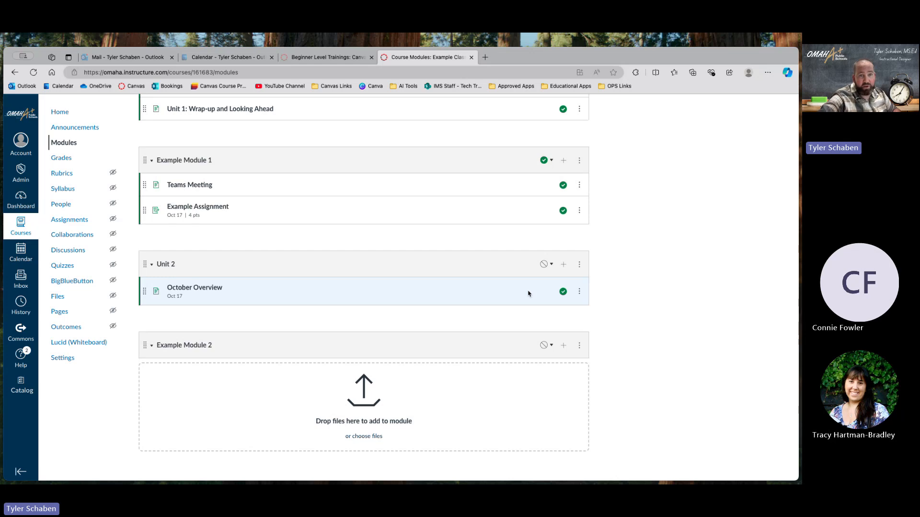
click(546, 264)
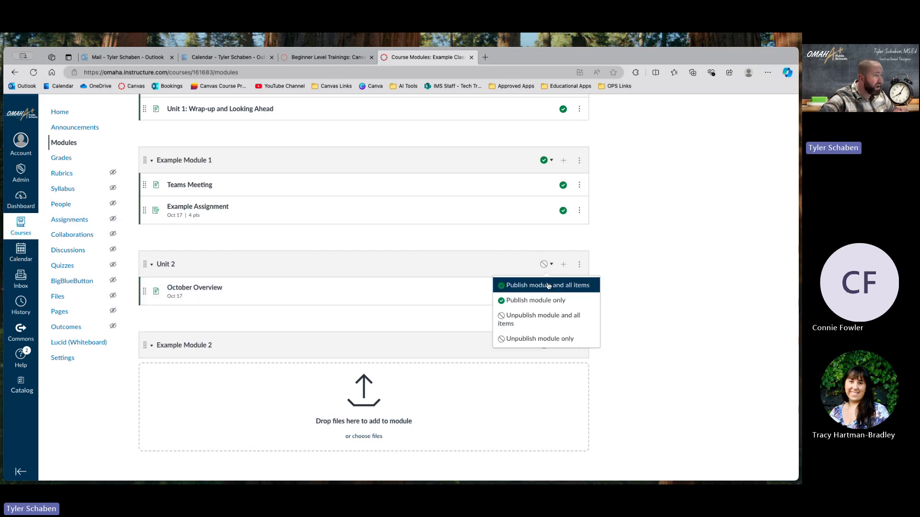
click(549, 286)
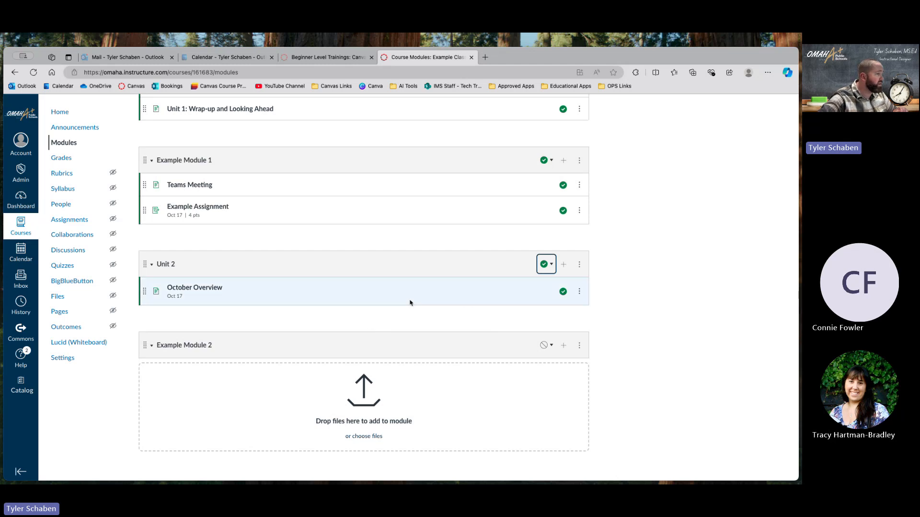
Unpublish the October Overview page in Unit 2 and publish it again.
click(562, 291)
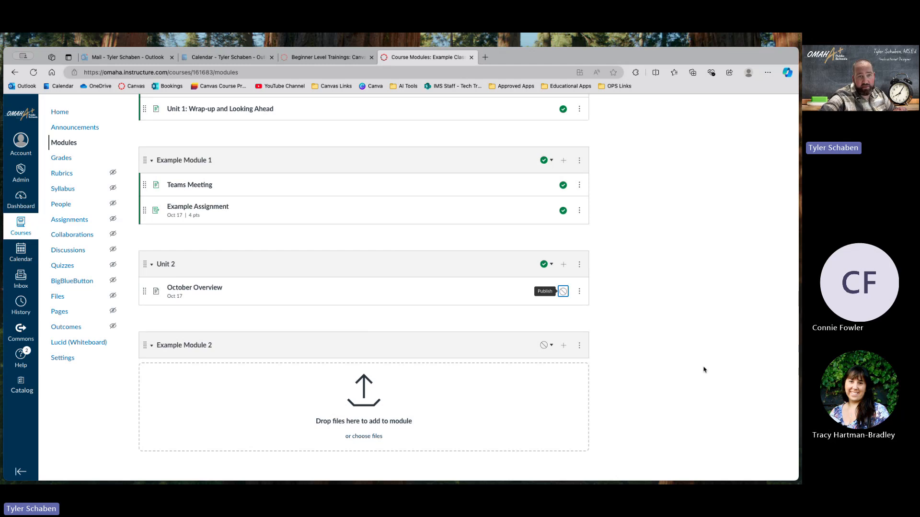
click(562, 293)
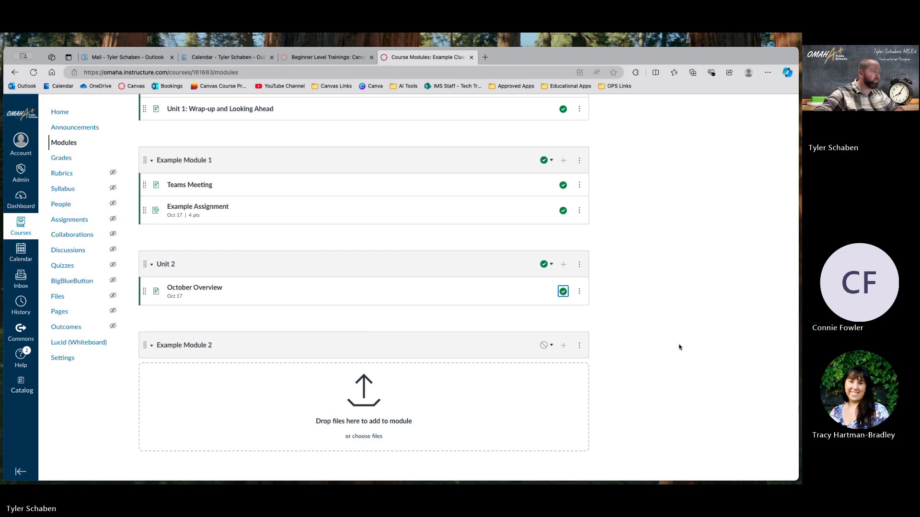
scroll(478, 285, up, 2)
scroll(478, 284, down, 1)
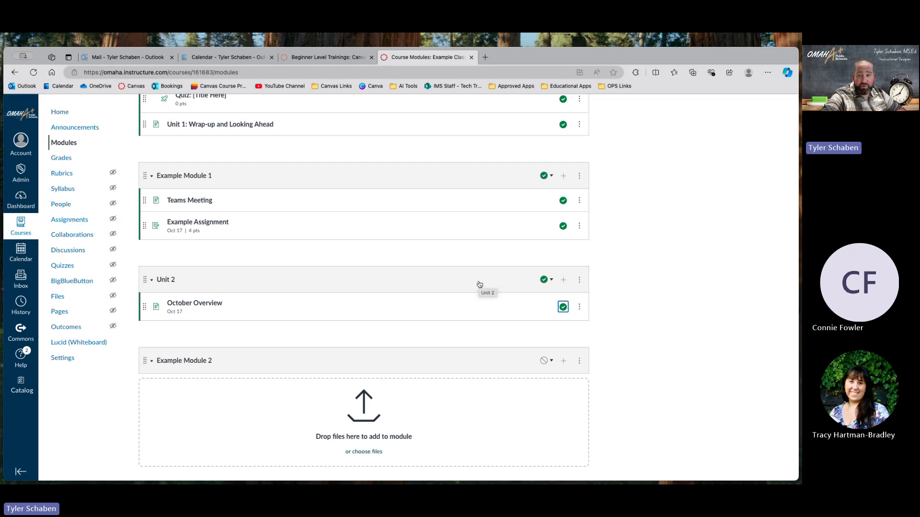
scroll(479, 284, down, 2)
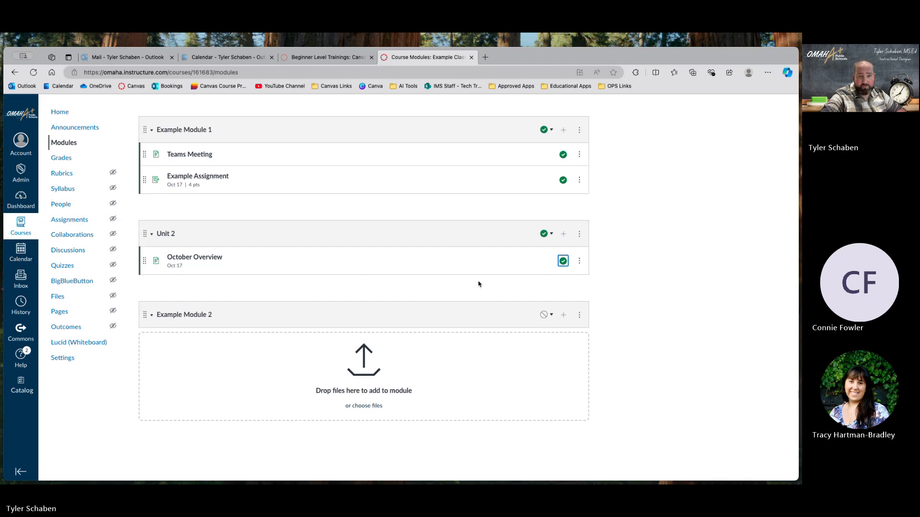
Switch the course to student view and look through the modules down to Unit 2.
scroll(478, 284, up, 20)
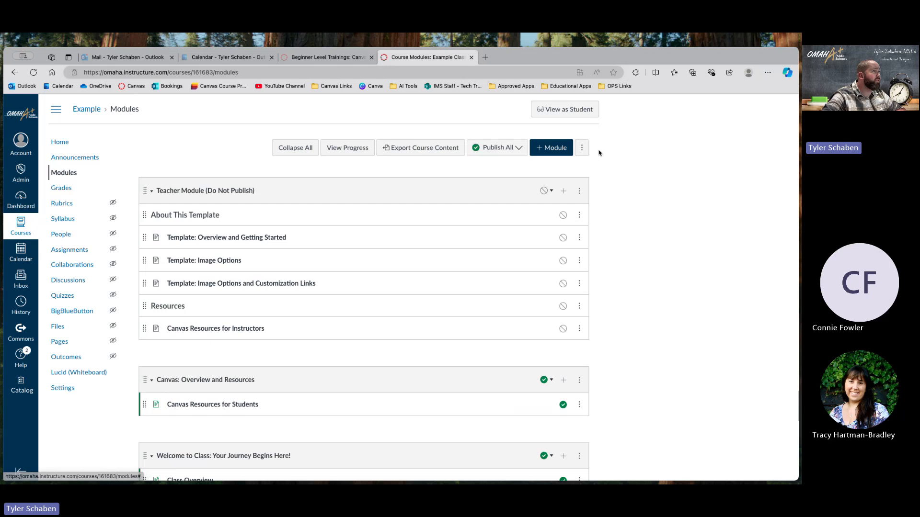
scroll(619, 199, up, 3)
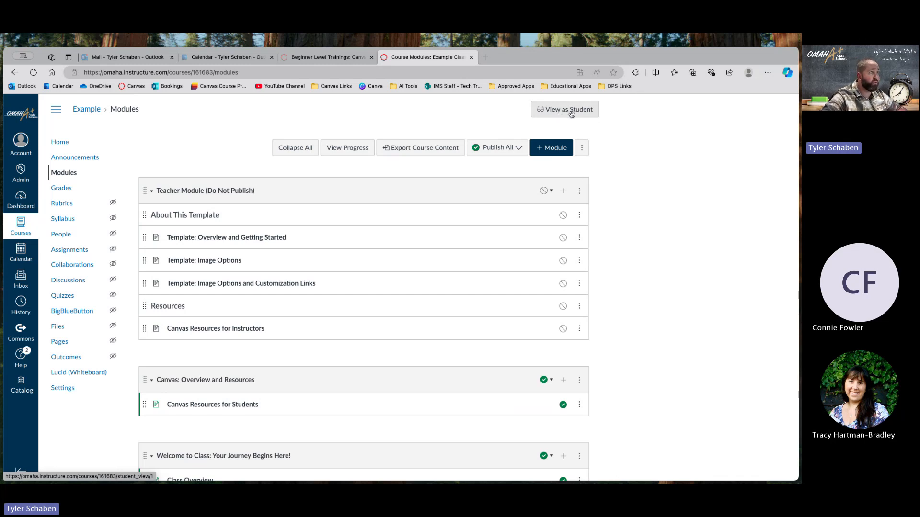
click(571, 113)
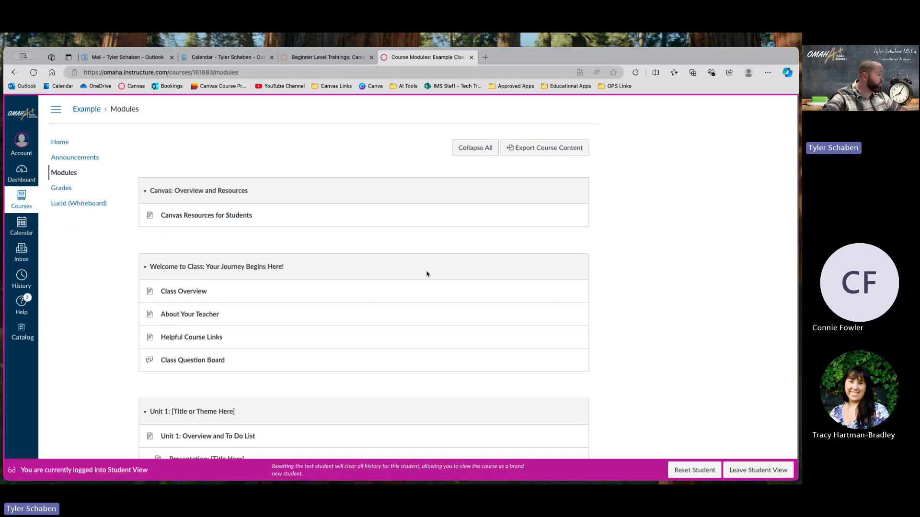
scroll(427, 269, down, 6)
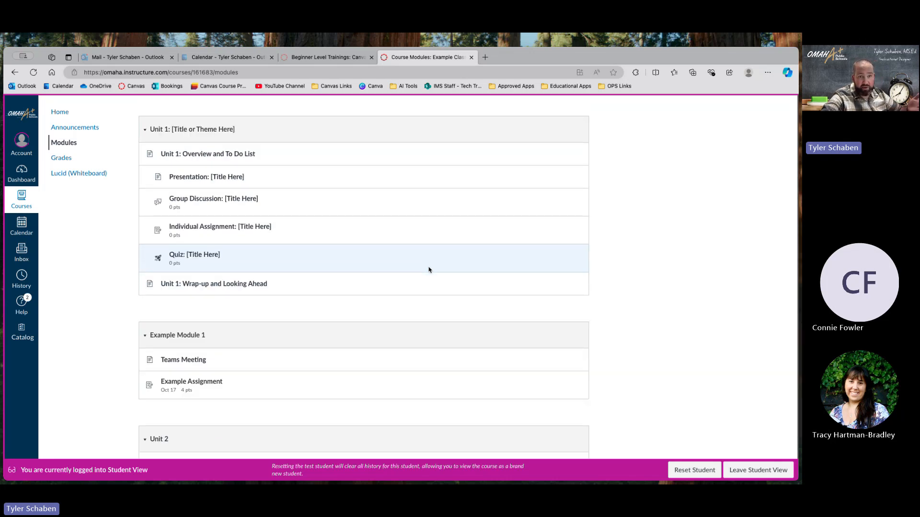
scroll(429, 269, down, 2)
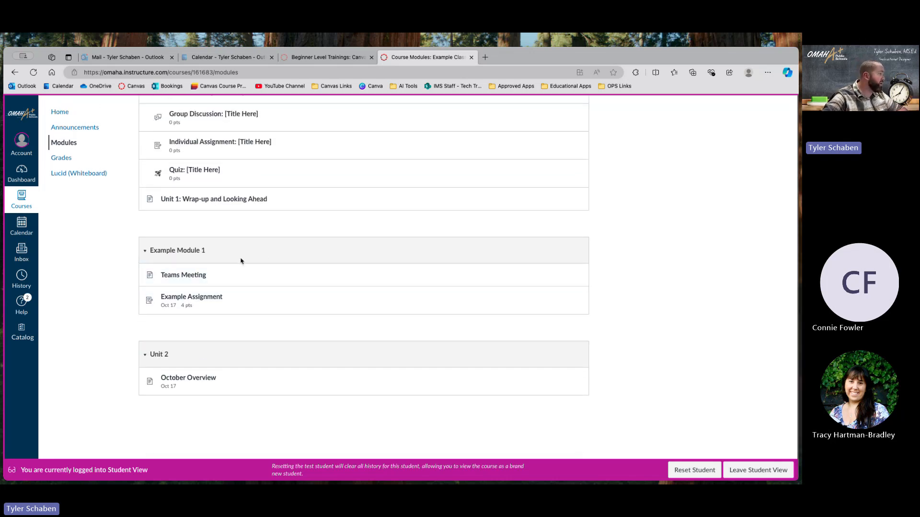
Open Example Assignment in Example Module 1 and draft the text submission "I like Earth because of air" without submitting it.
click(213, 300)
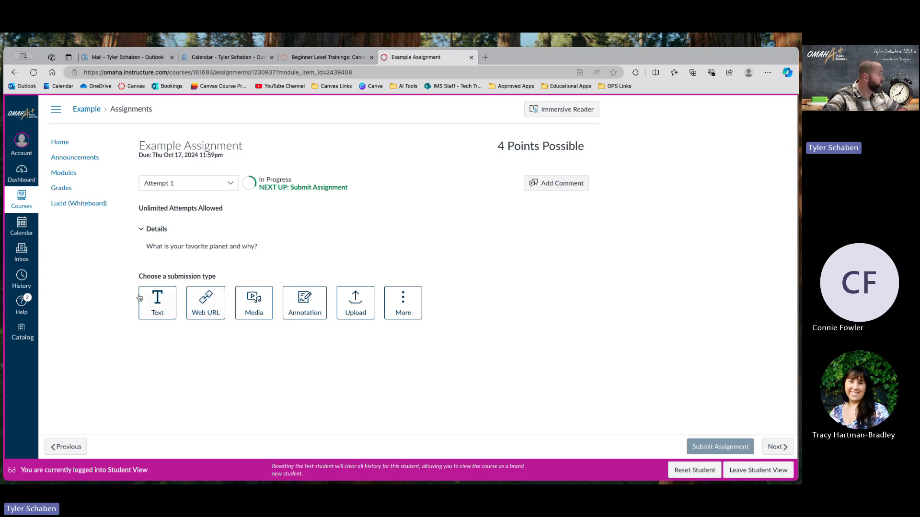
click(157, 310)
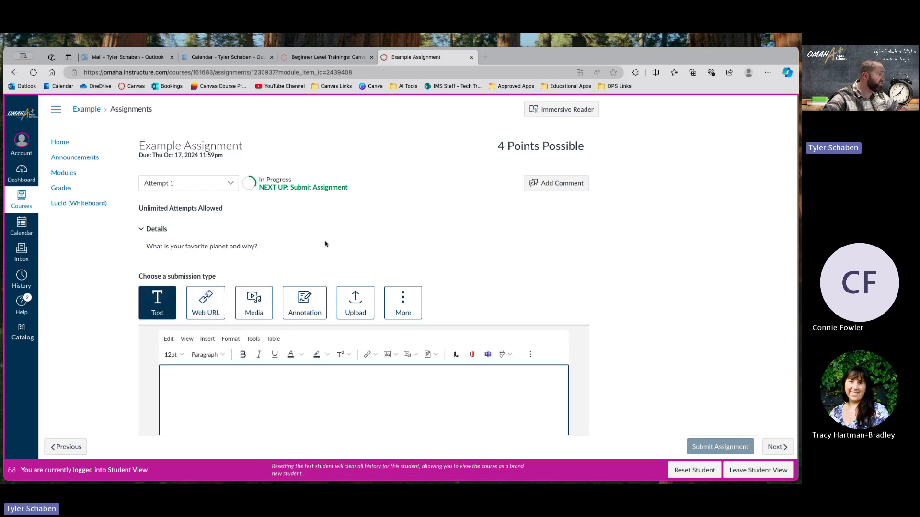
scroll(324, 242, down, 2)
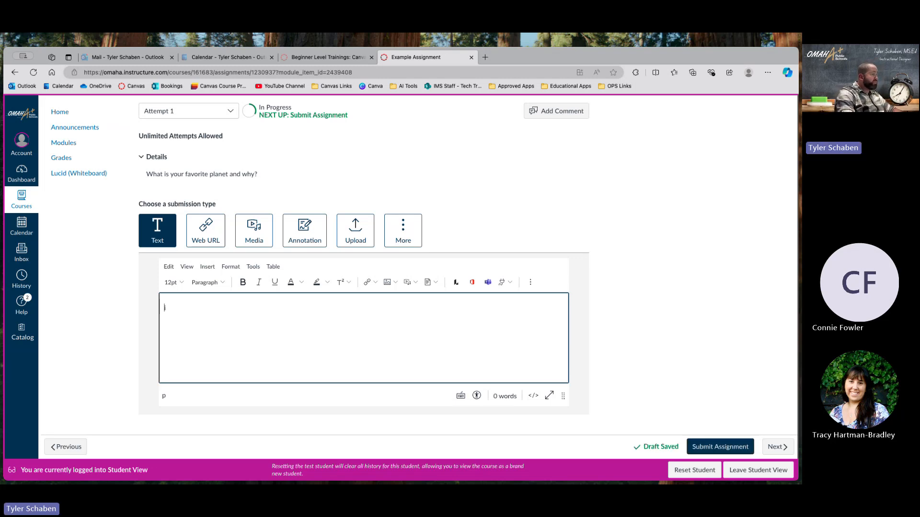
text(I)
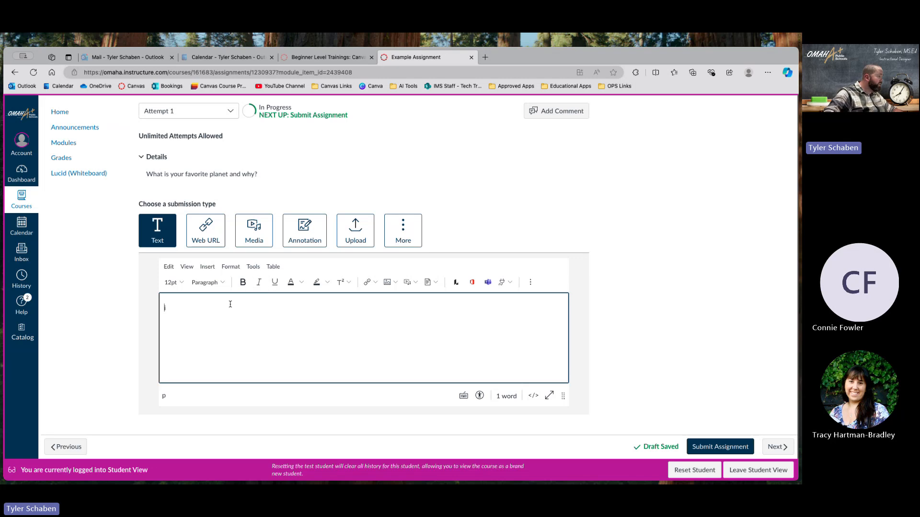
text( like)
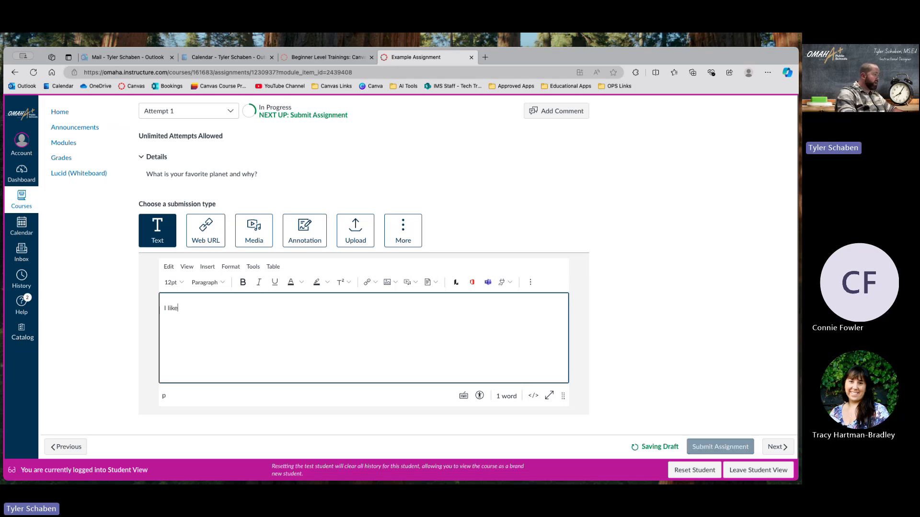
text( Earh)
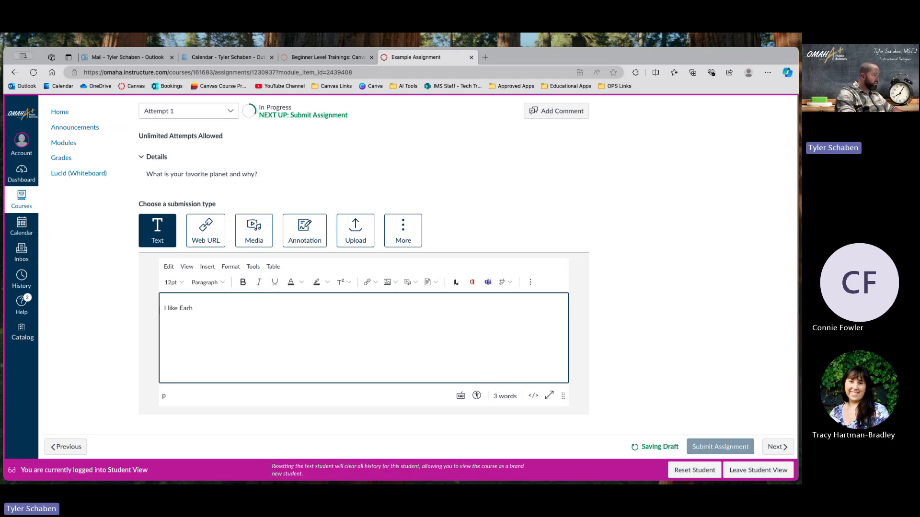
key(BackSpace)
text(th because of air)
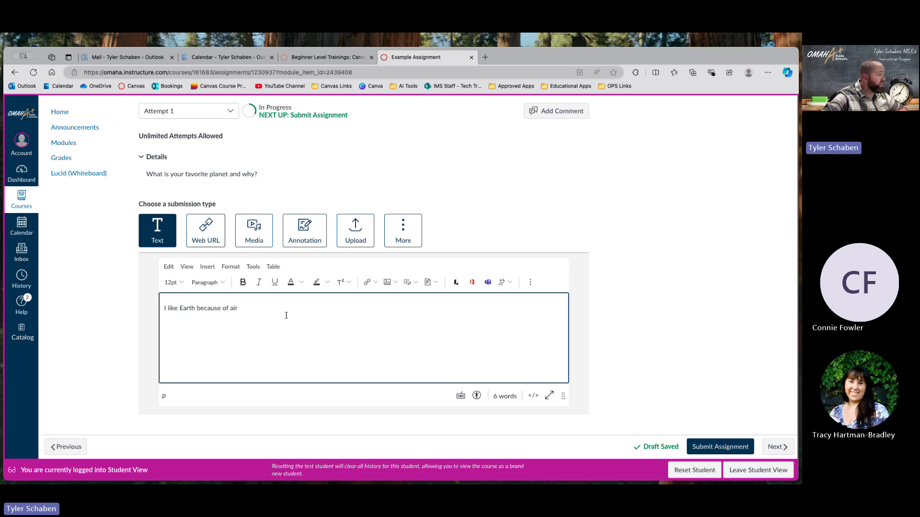
scroll(421, 350, down, 1)
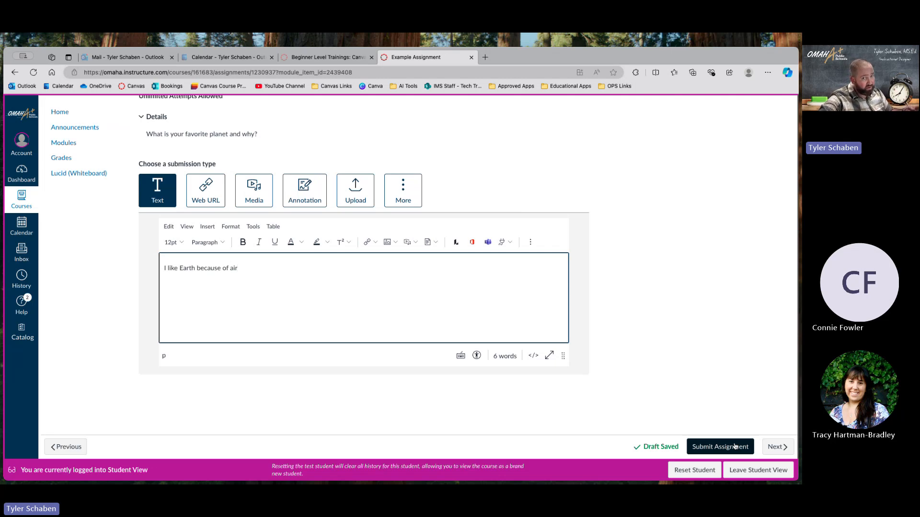
scroll(335, 344, up, 2)
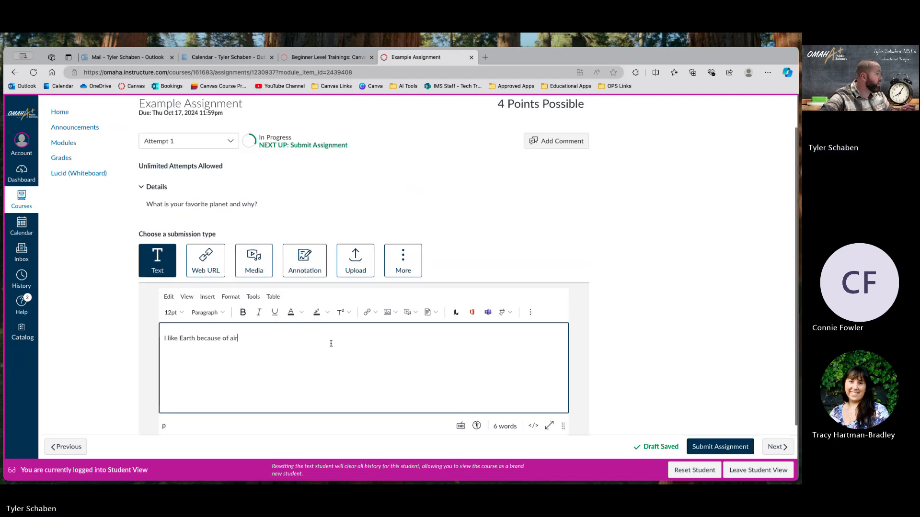
Examine the Web URL and Media submission options for Example Assignment.
click(215, 267)
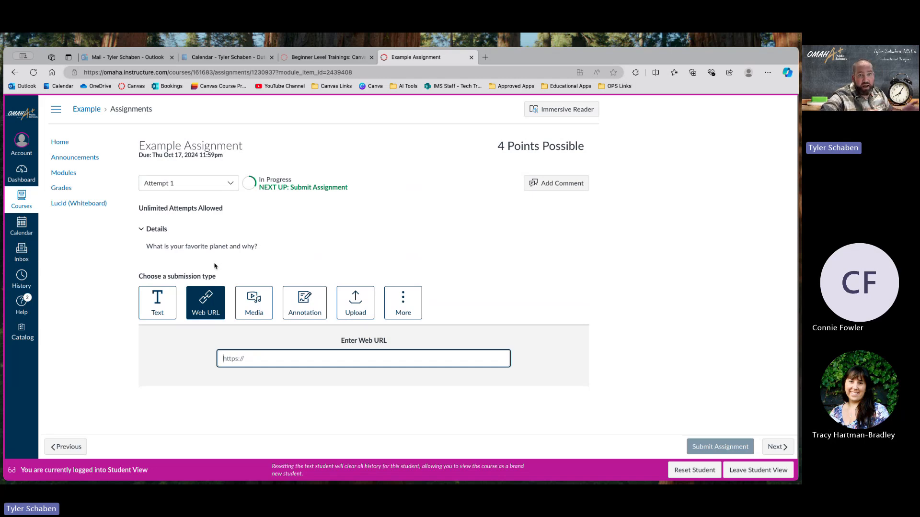
click(251, 309)
scroll(551, 262, down, 3)
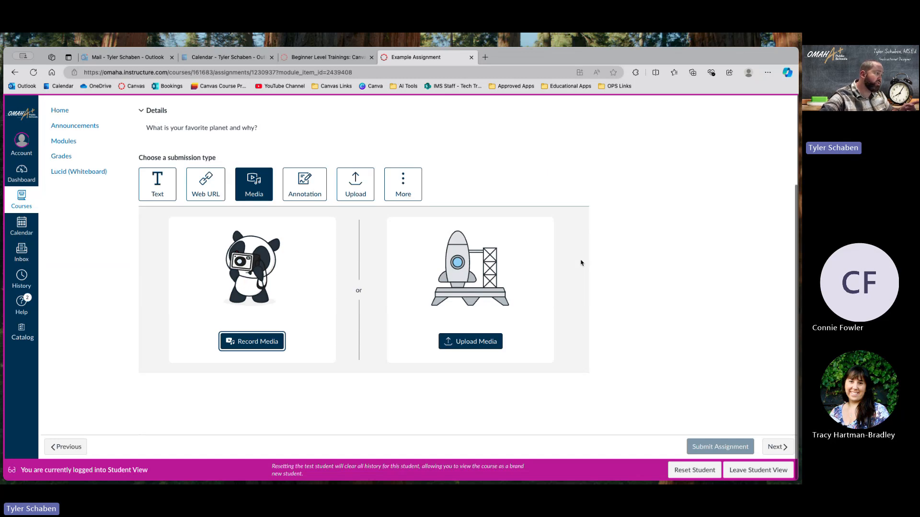
scroll(581, 263, up, 1)
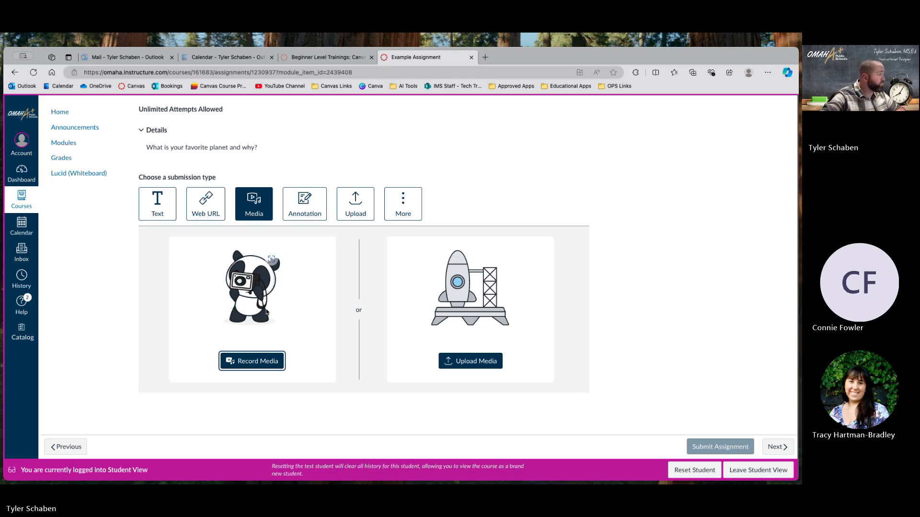
Choose the Annotation submission type and look through the "Starting a New Semester in Canvas" document.
click(314, 207)
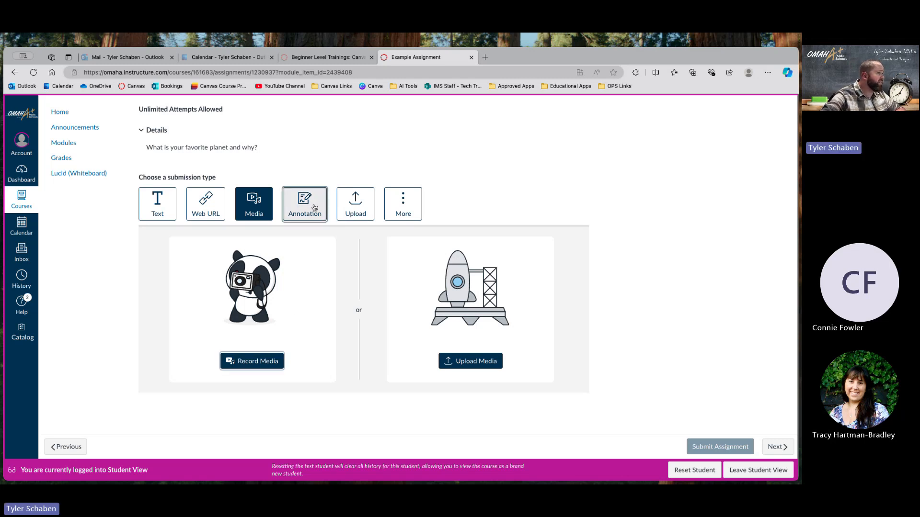
scroll(484, 244, up, 2)
scroll(485, 243, down, 3)
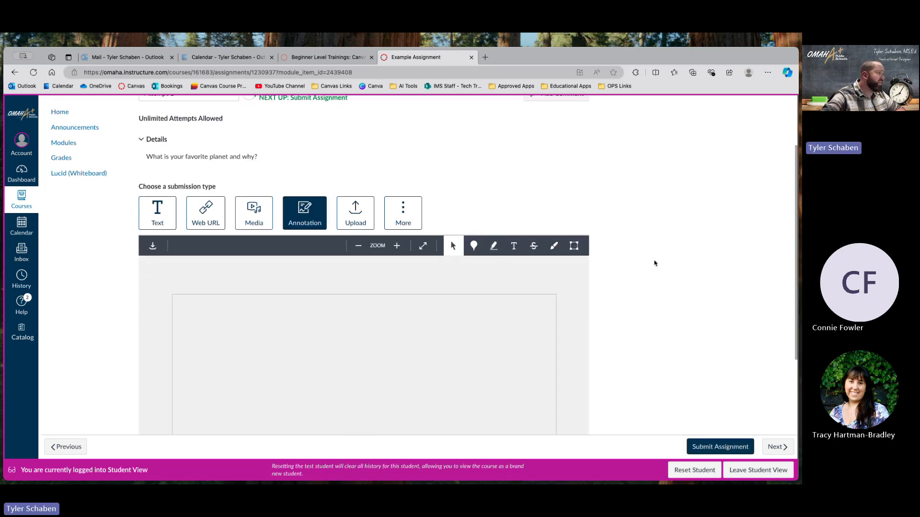
scroll(644, 257, down, 3)
scroll(649, 258, up, 1)
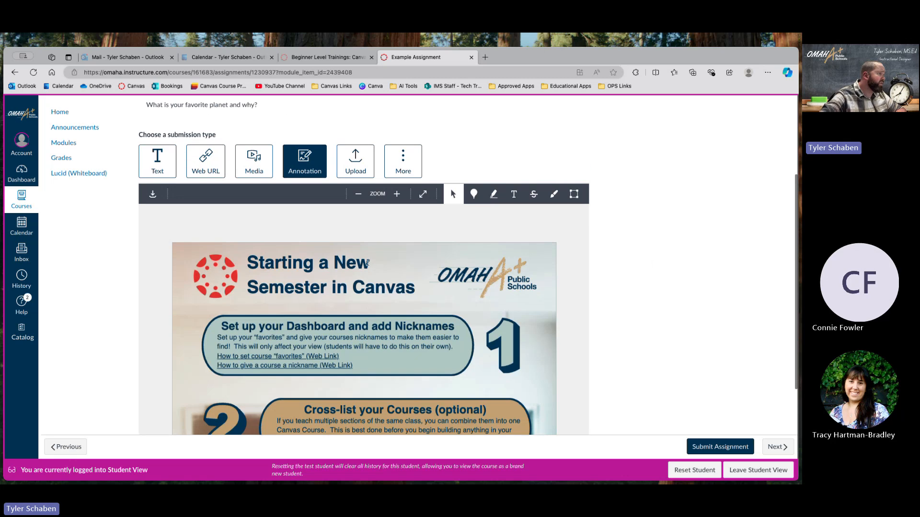
scroll(414, 332, down, 3)
scroll(414, 332, up, 3)
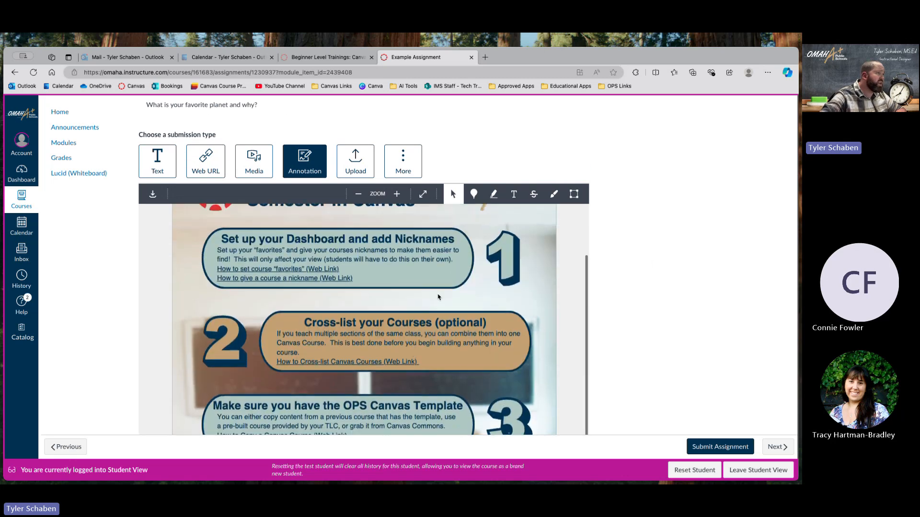
Add the red text annotation "this is cool" to the document and move it beside the web links in section 1.
click(512, 195)
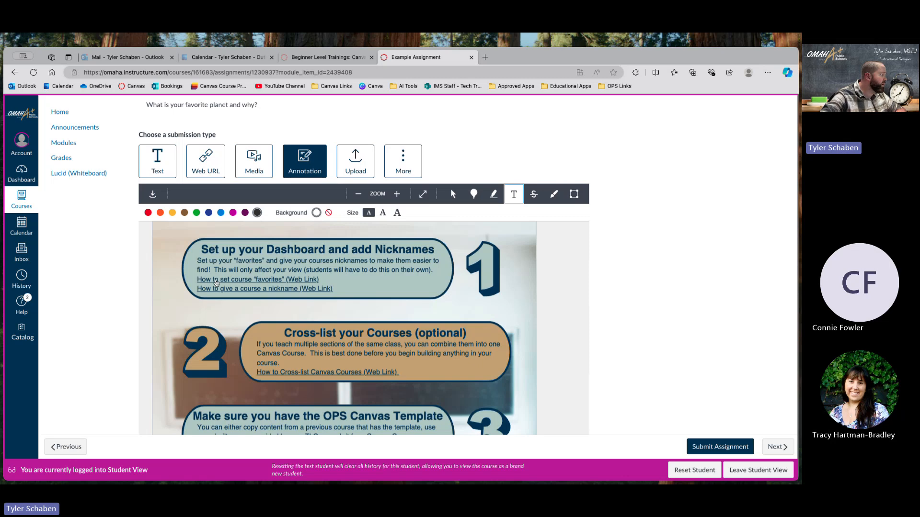
click(148, 212)
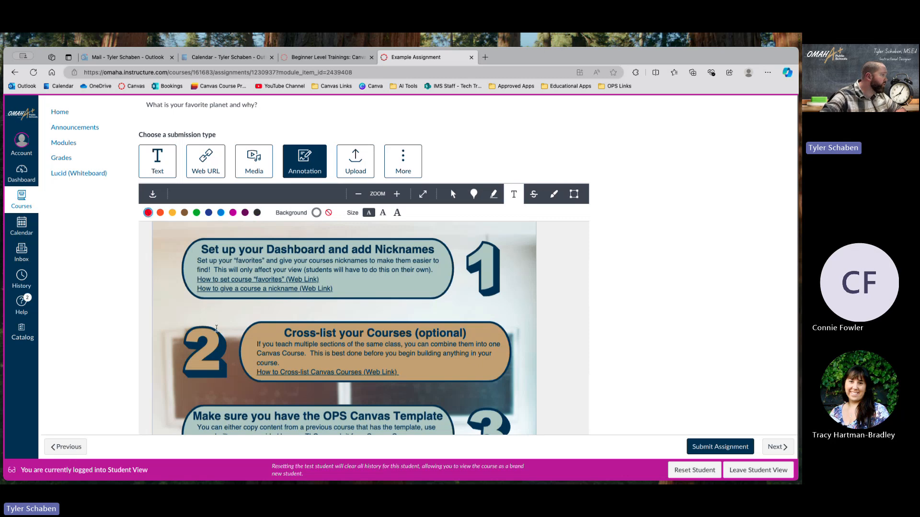
click(219, 314)
text(th)
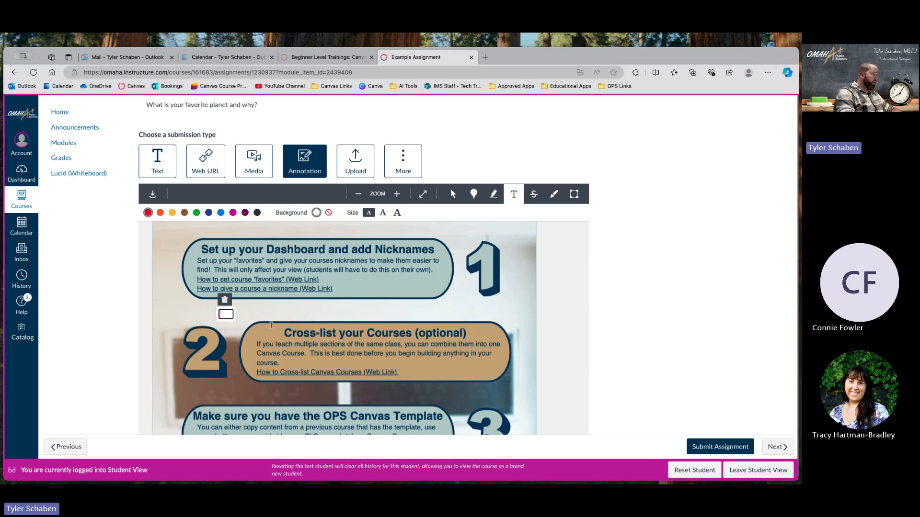
text(is is cool)
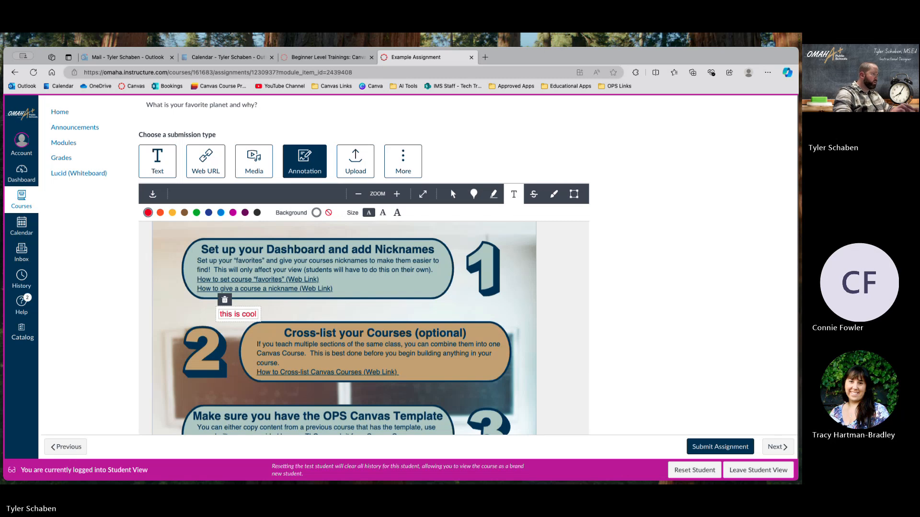
click(546, 316)
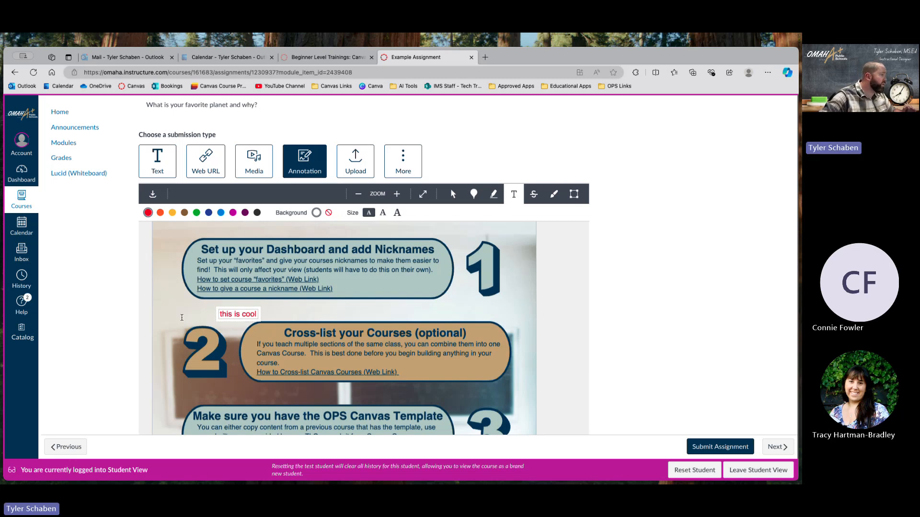
mouse_move(223, 310)
mouse_down()
mouse_move(407, 273)
mouse_move(364, 261)
mouse_move(357, 278)
mouse_up()
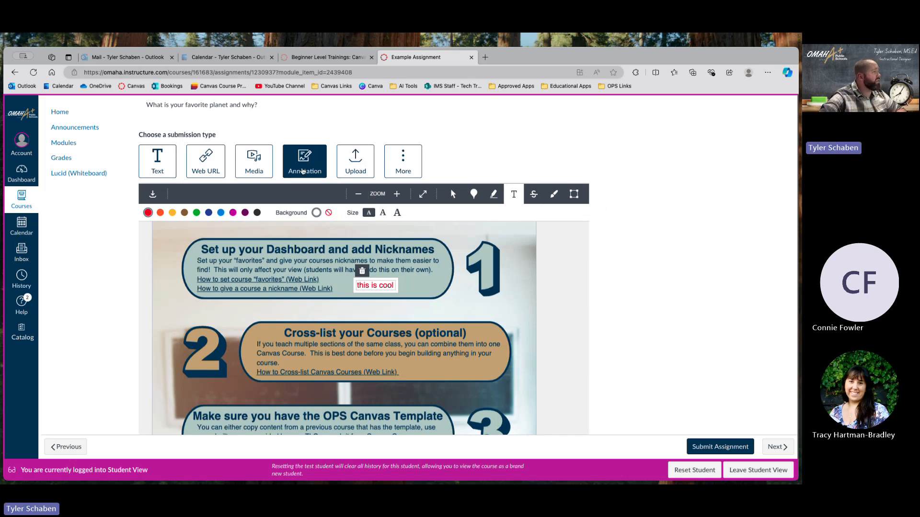
Examine the Upload submission option and the additional submission tools offered for Example Assignment.
click(360, 165)
scroll(429, 188, down, 3)
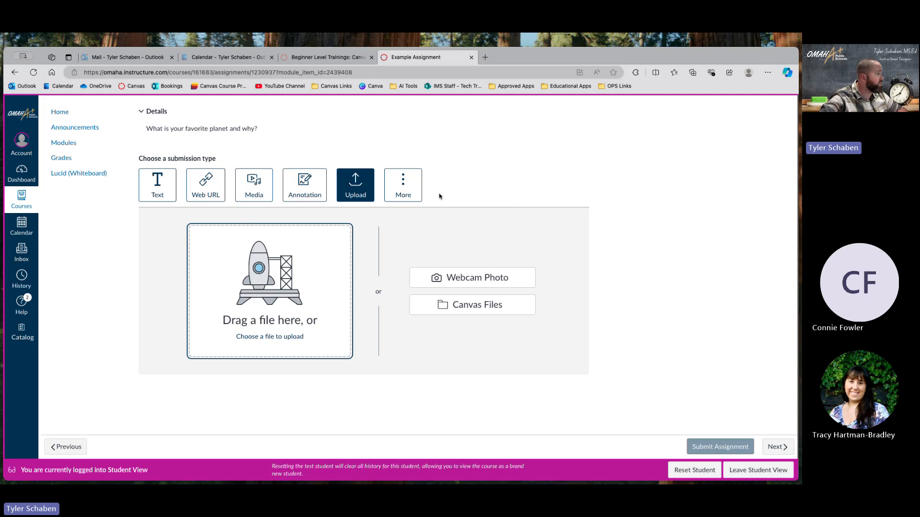
click(415, 195)
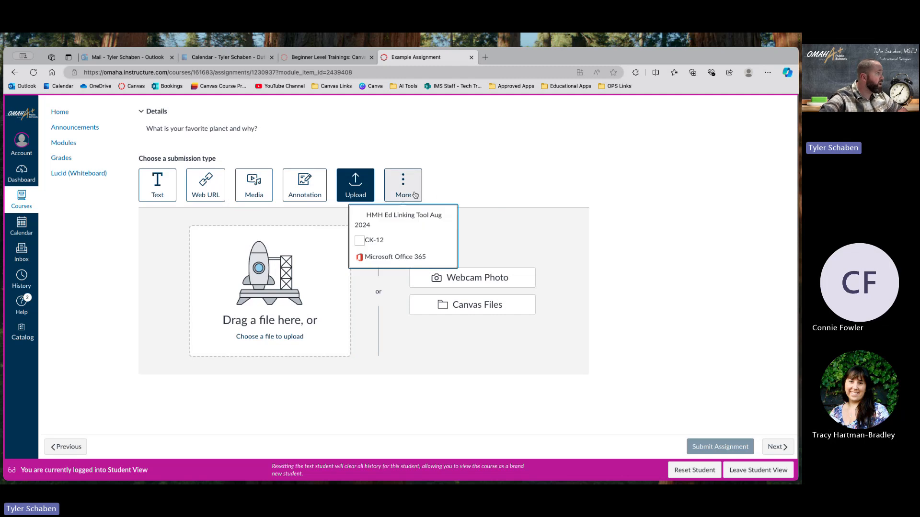
click(491, 181)
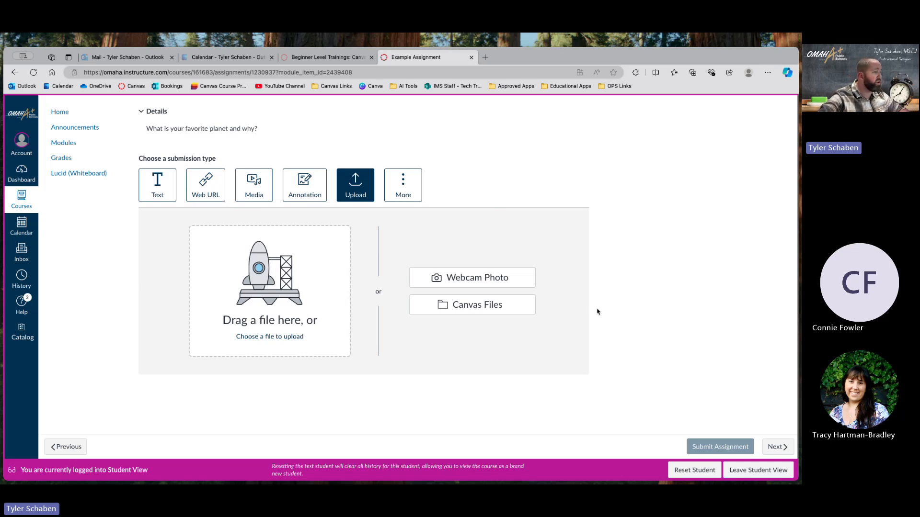
Leave student view and return to Example Module 1 in the course's module list.
click(756, 470)
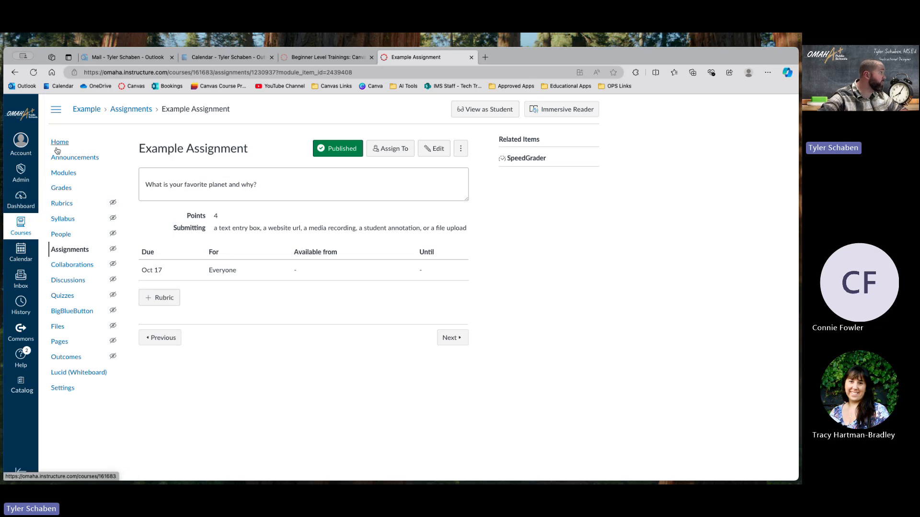
click(61, 172)
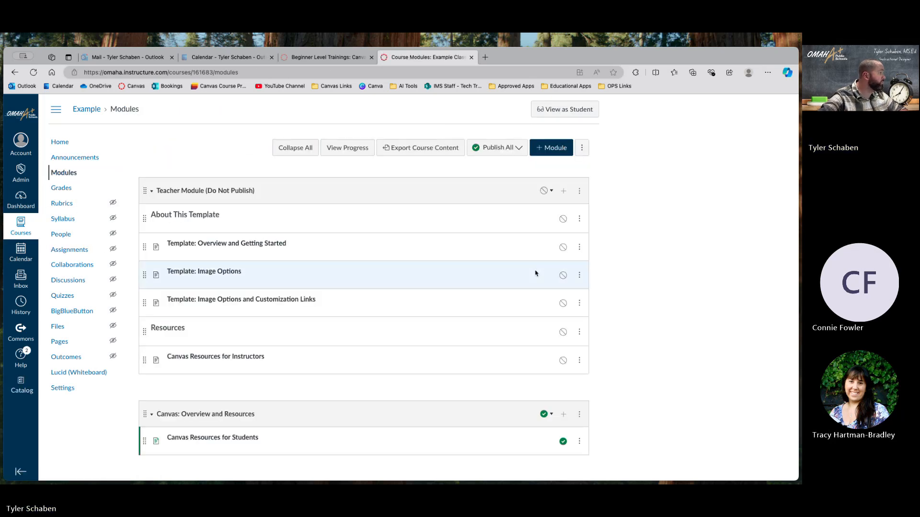
scroll(535, 274, down, 15)
scroll(536, 273, down, 2)
scroll(536, 273, up, 3)
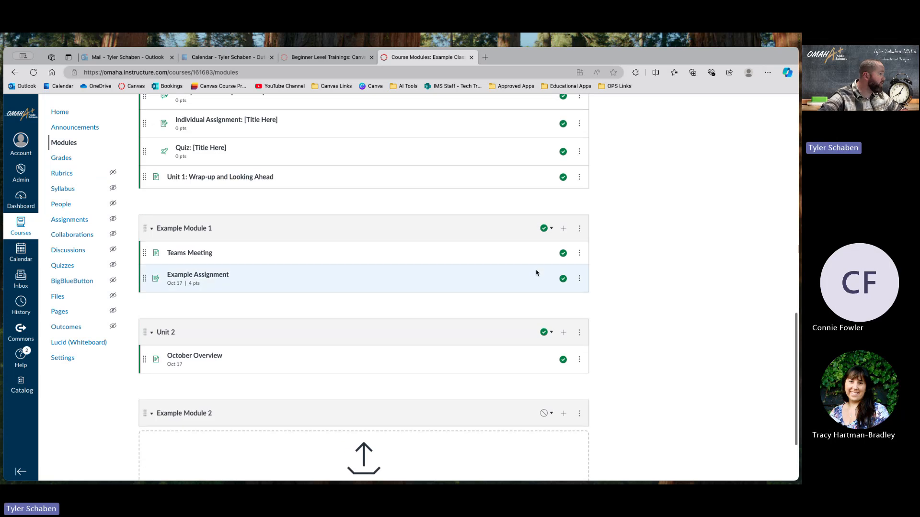
scroll(536, 273, down, 1)
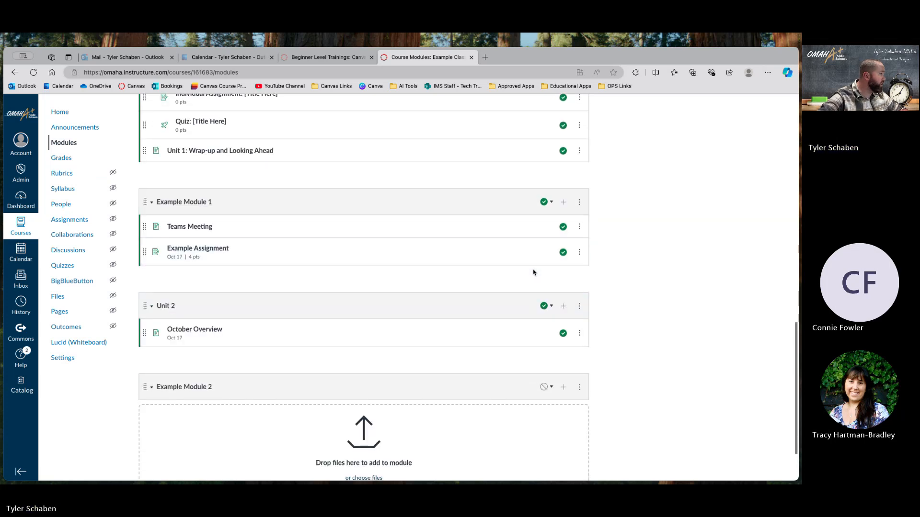
Create a new assignment named "Planets Assignment" in Example Module 1.
click(563, 204)
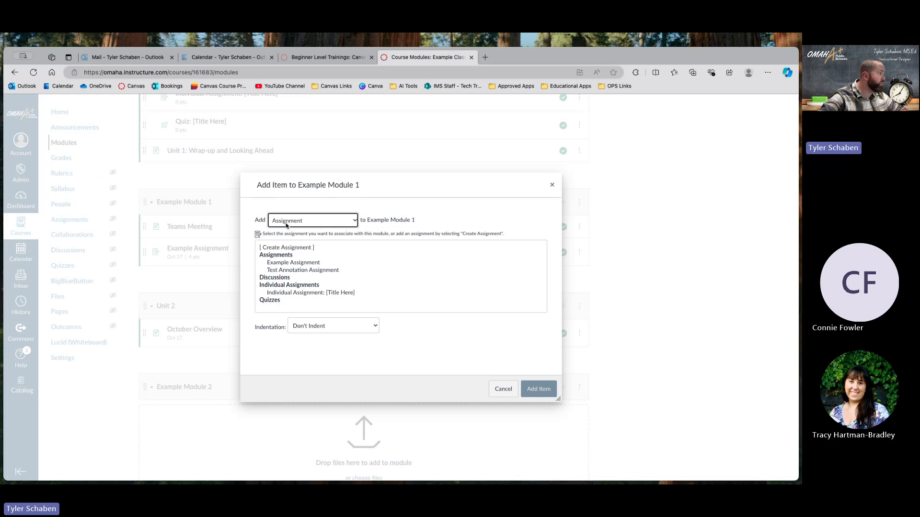
click(302, 248)
click(367, 329)
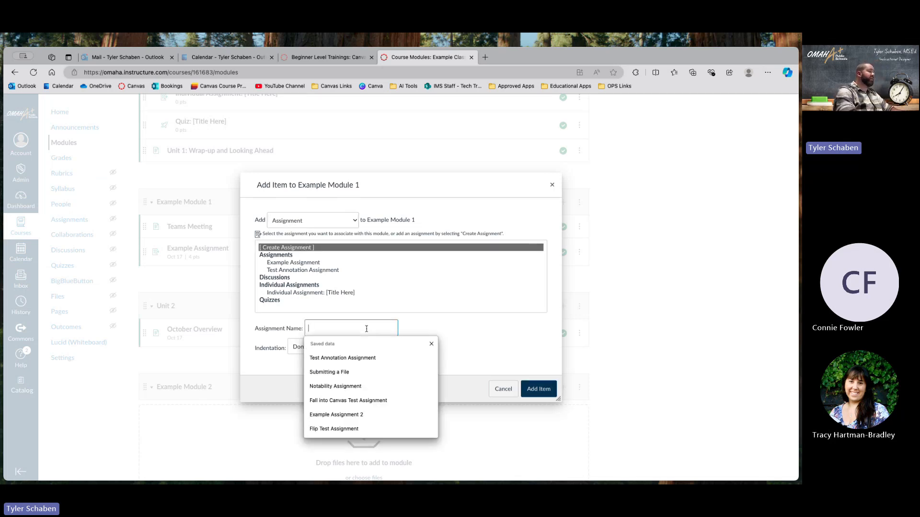
text(Planet)
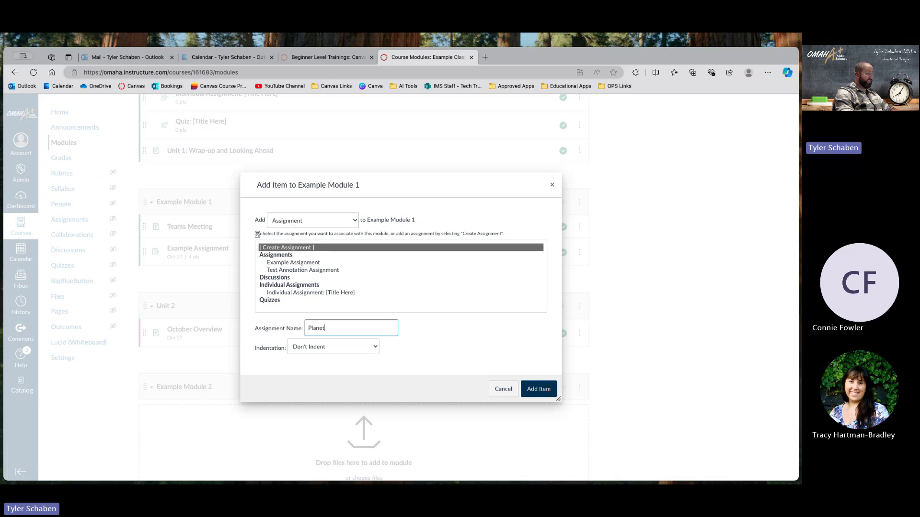
text(s Assignment)
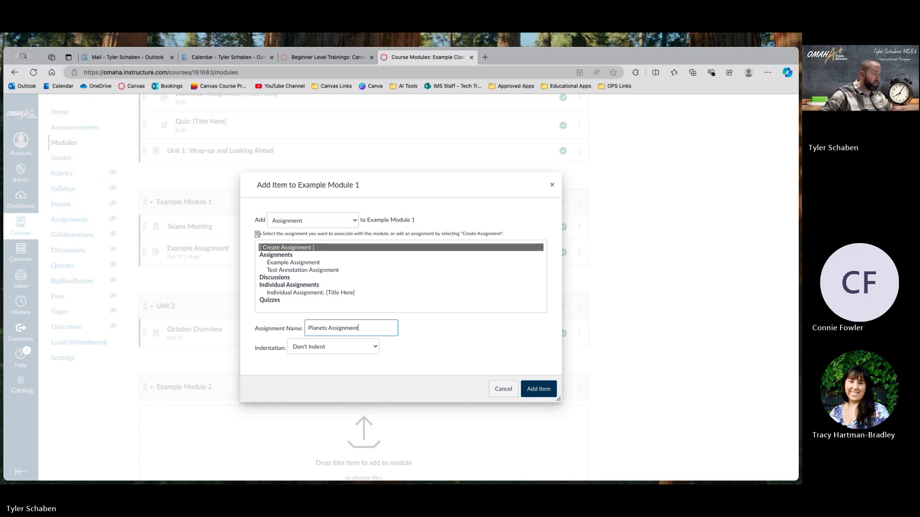
click(553, 396)
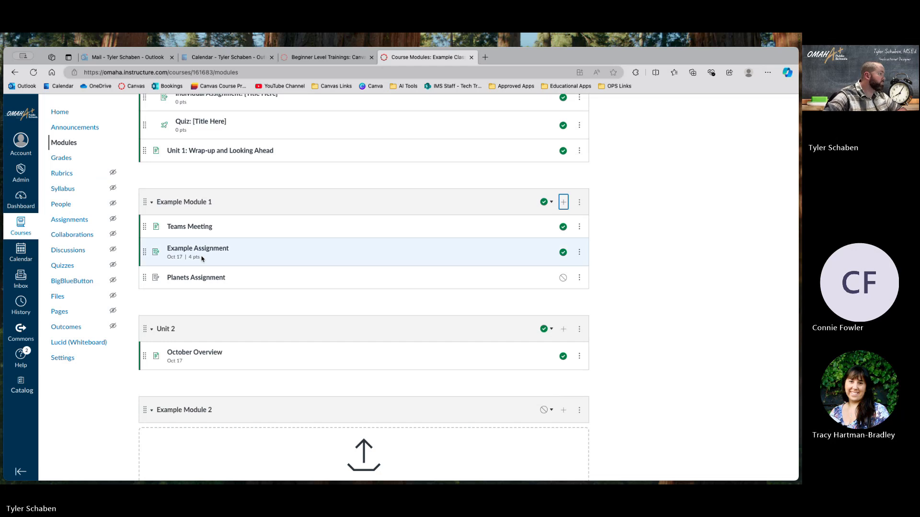
Open Planets Assignment for editing and place the cursor in its description box.
click(204, 278)
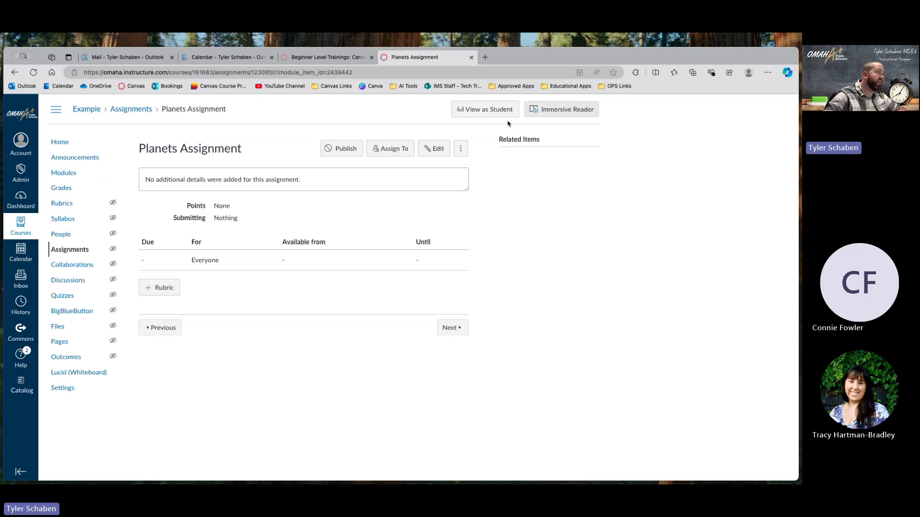
click(434, 149)
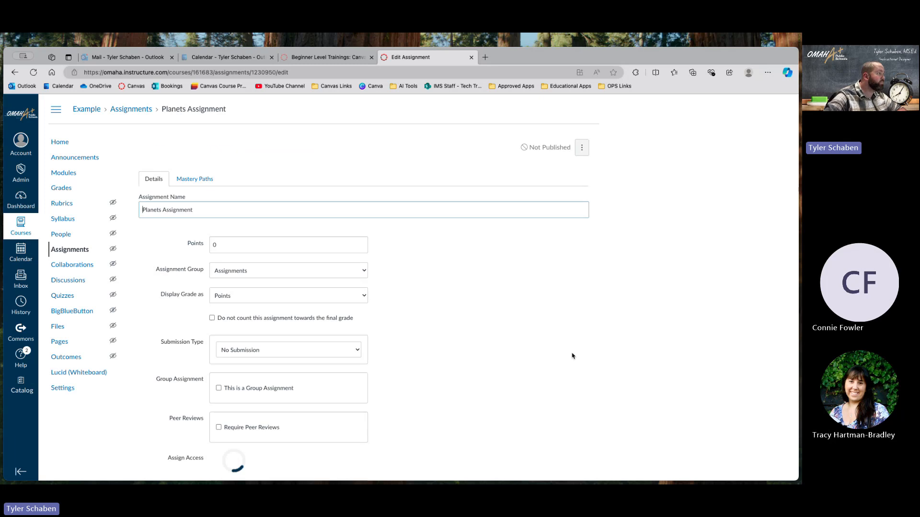
scroll(418, 270, down, 2)
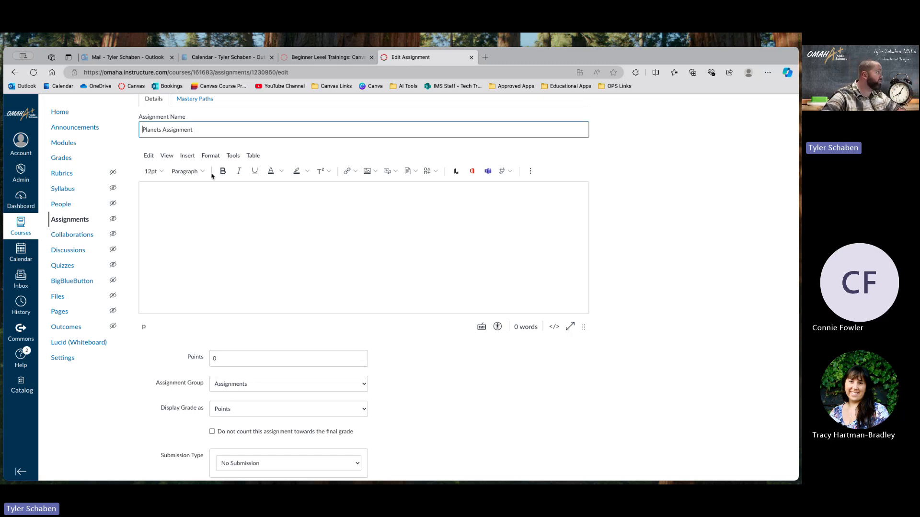
click(162, 192)
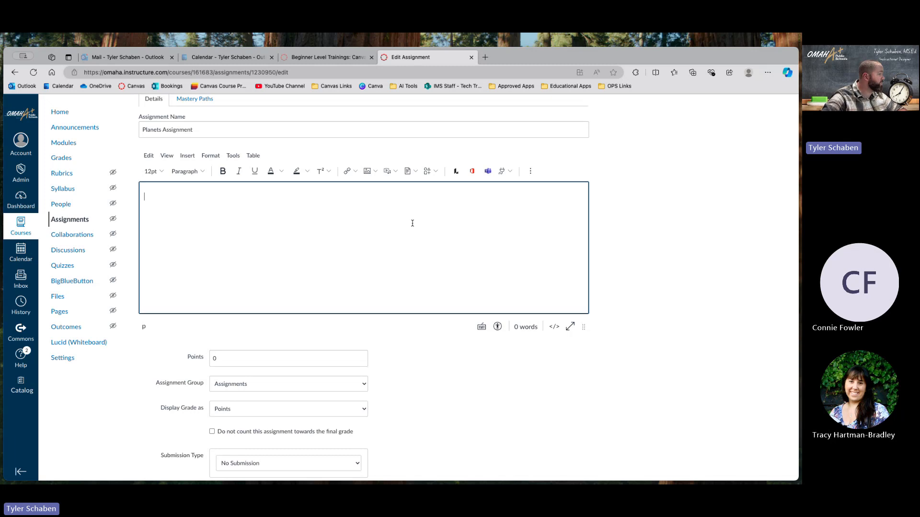
Set the points for Planets Assignment to 4.
scroll(431, 352, down, 2)
scroll(431, 353, up, 1)
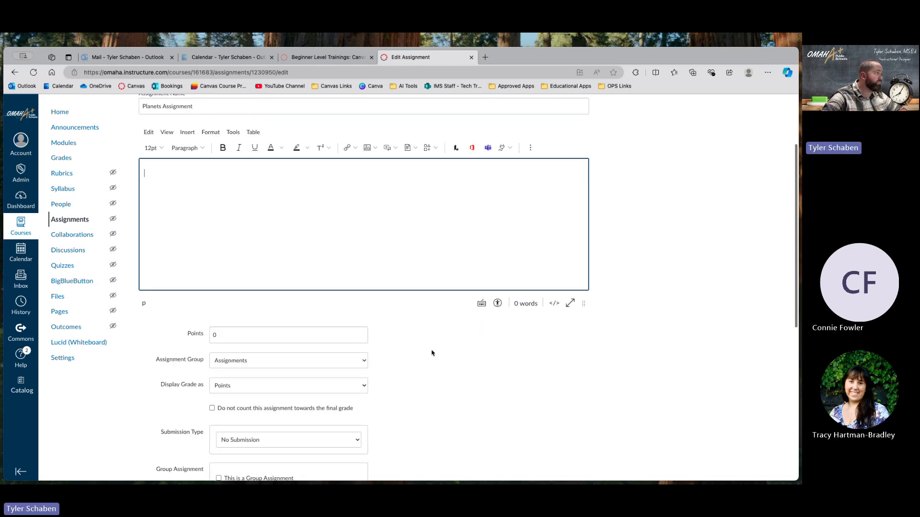
scroll(534, 389, down, 2)
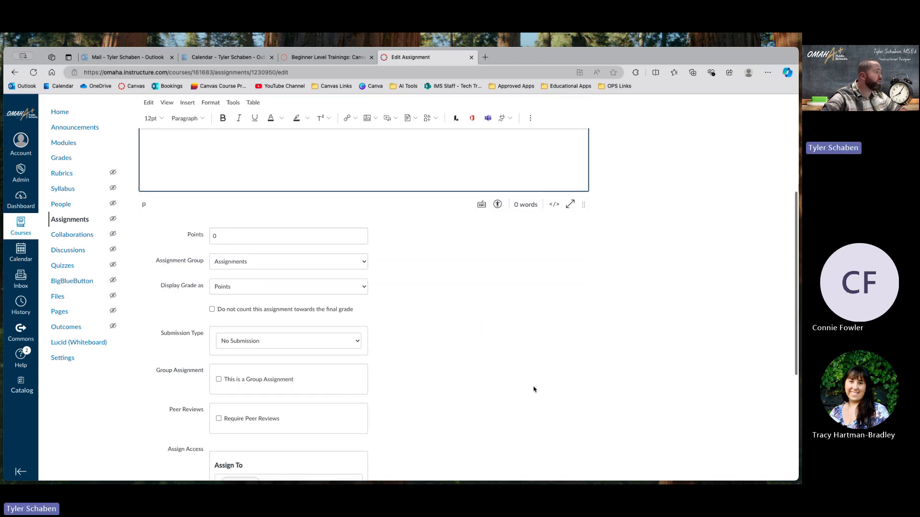
scroll(534, 389, down, 1)
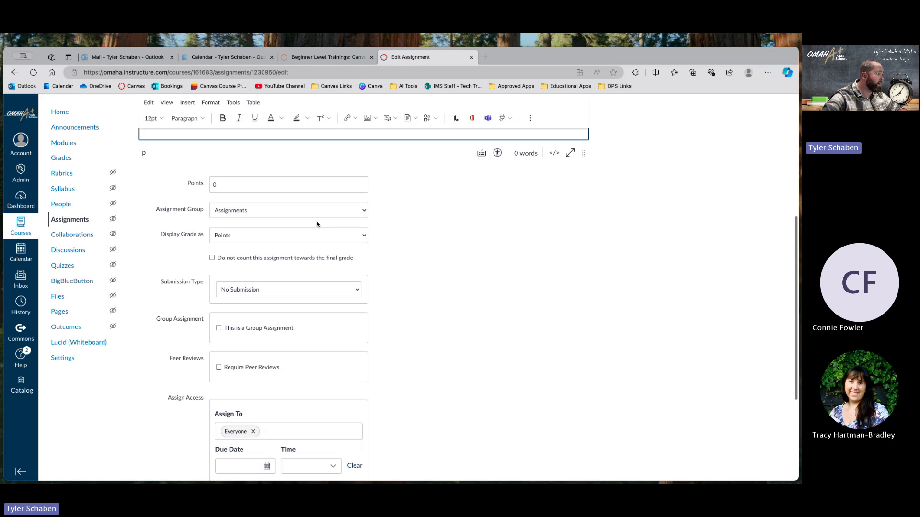
click(222, 182)
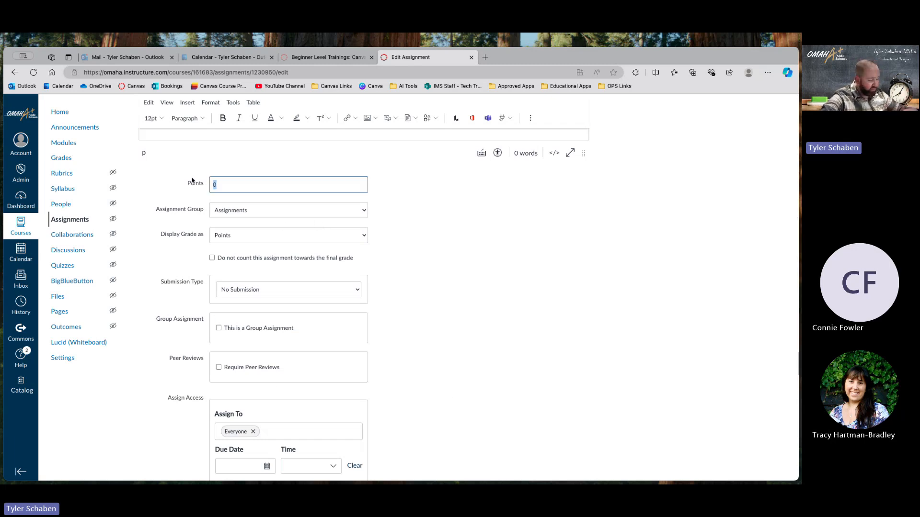
text(4)
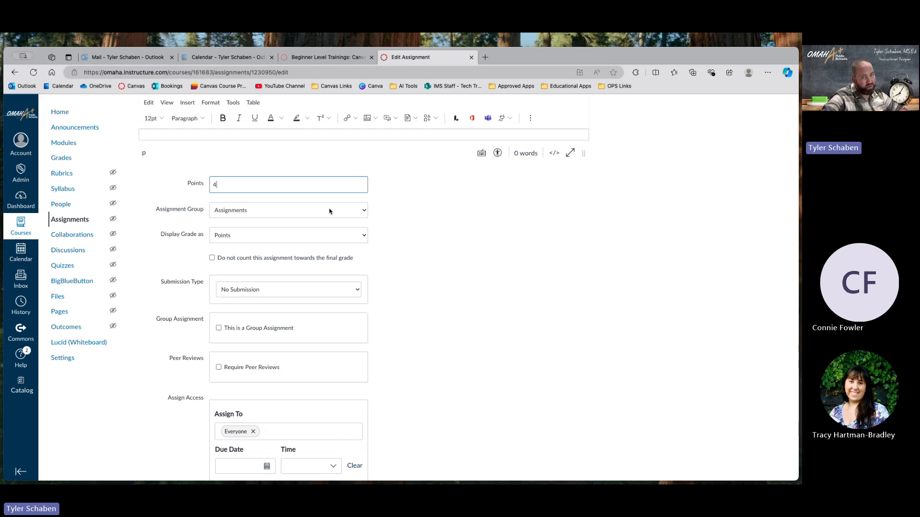
Review the grading settings of Planets Assignment and set its submission type to Online.
scroll(405, 232, down, 2)
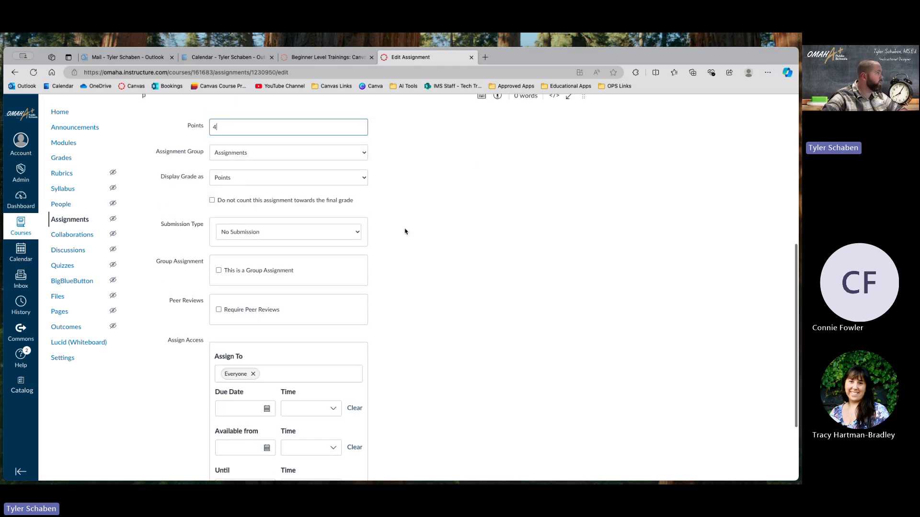
scroll(405, 231, up, 1)
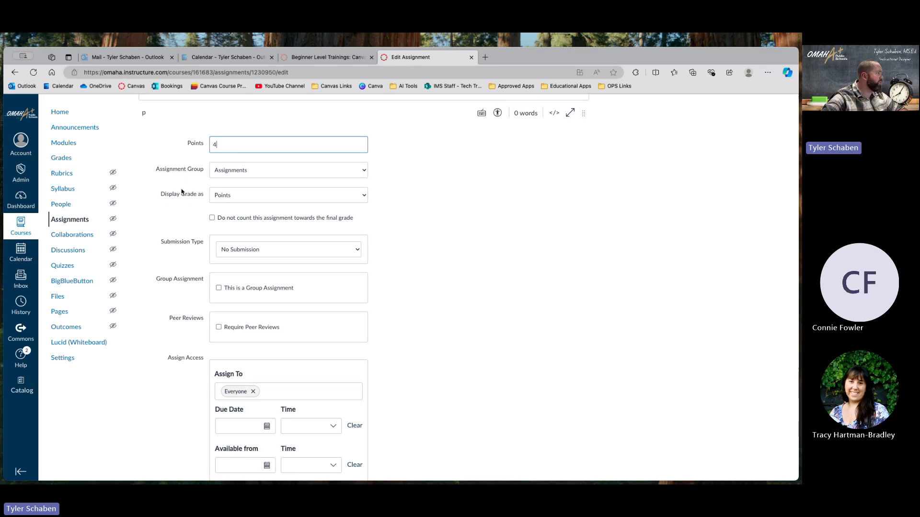
scroll(287, 222, down, 2)
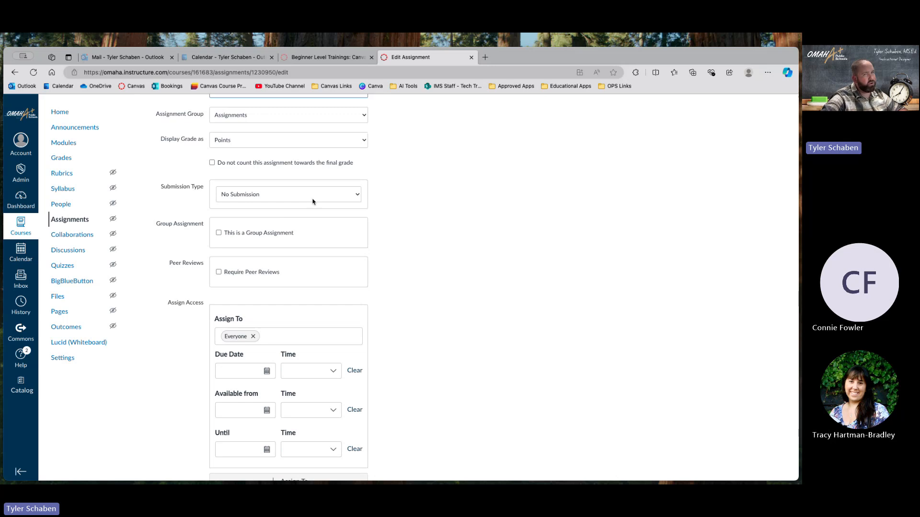
scroll(313, 202, up, 2)
scroll(312, 201, down, 3)
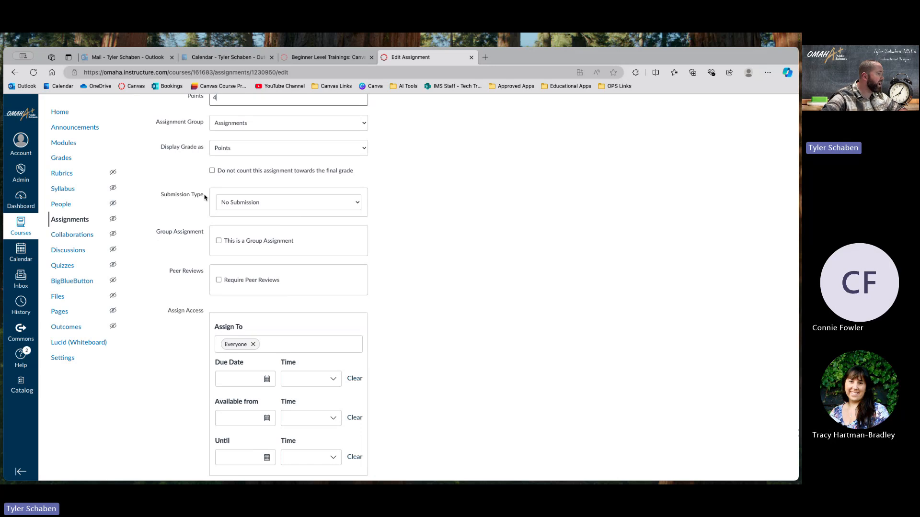
click(310, 204)
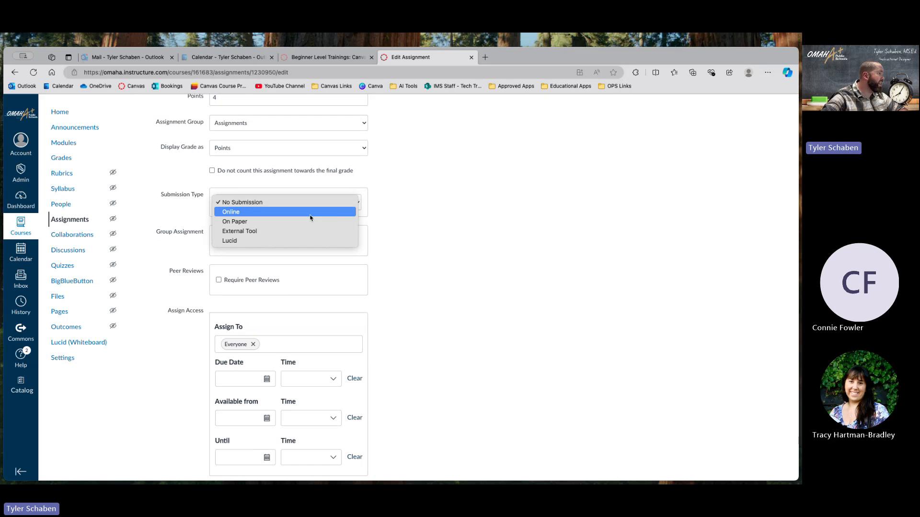
click(311, 217)
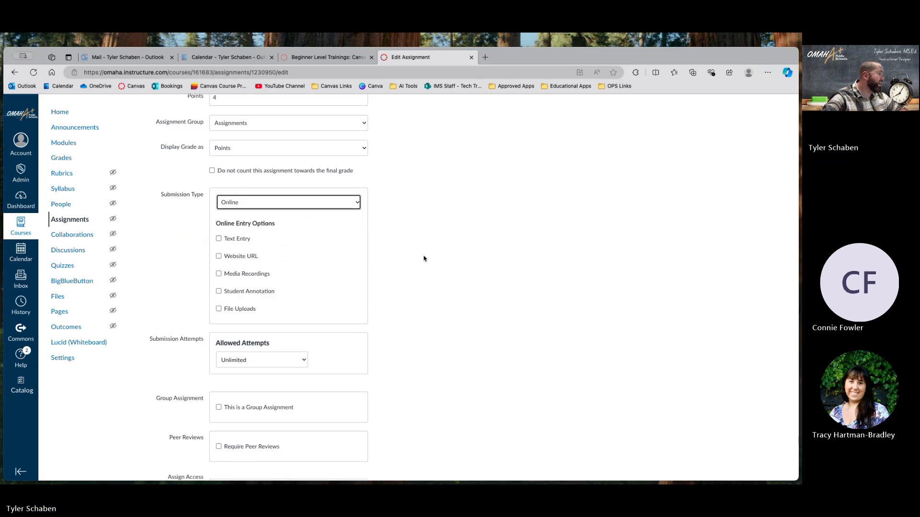
Allow Text Entry and Media Recordings as online entry options for Planets Assignment.
scroll(423, 256, down, 2)
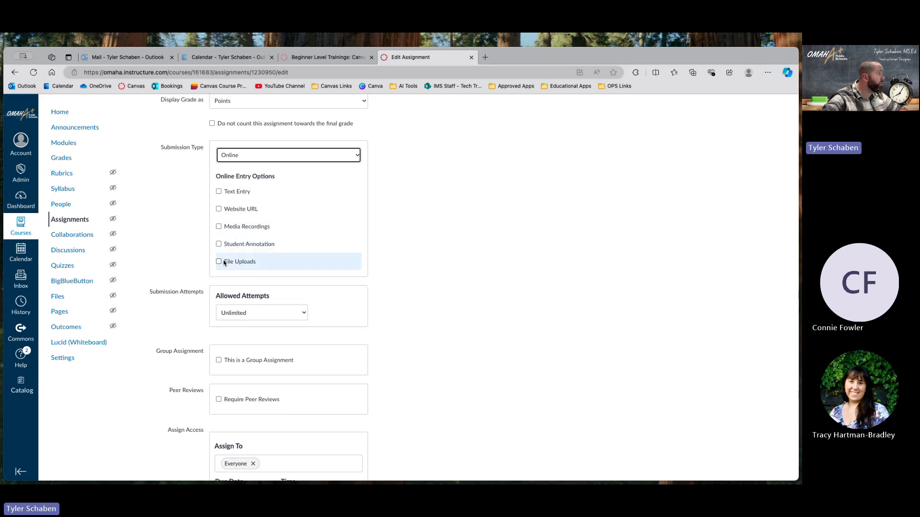
click(218, 192)
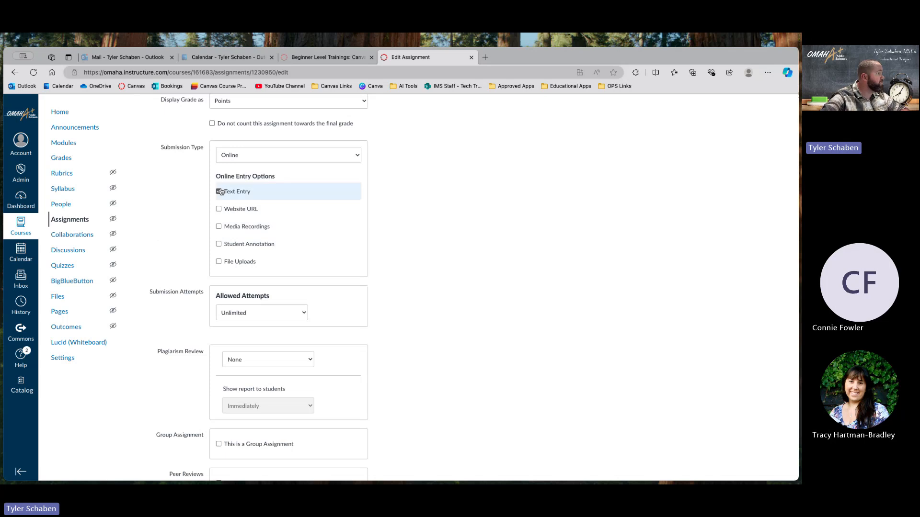
scroll(431, 191, down, 2)
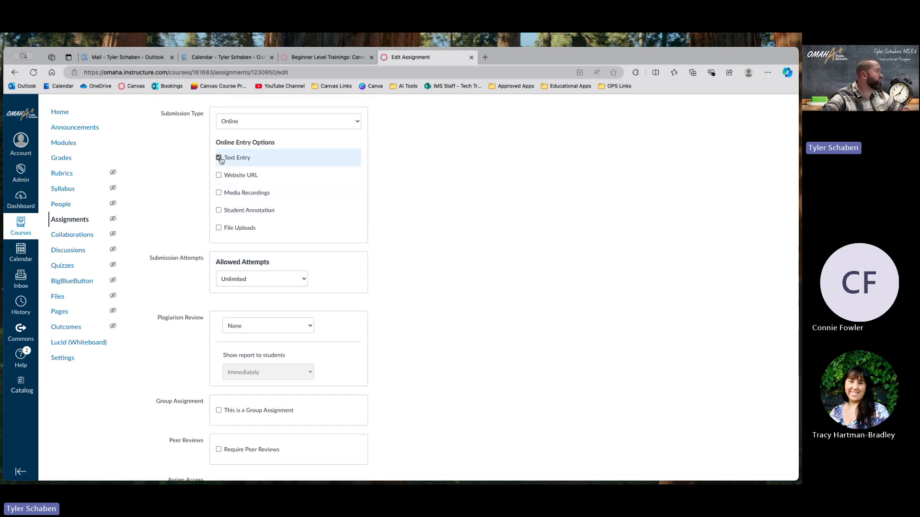
click(218, 192)
scroll(404, 207, down, 2)
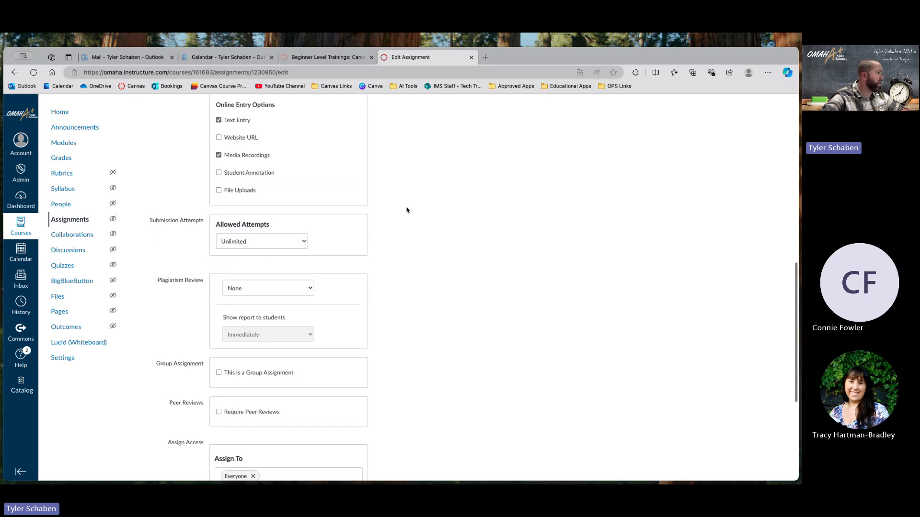
Enable Student Annotation as an entry option and view the file chooser for its document without uploading a file.
scroll(384, 210, up, 3)
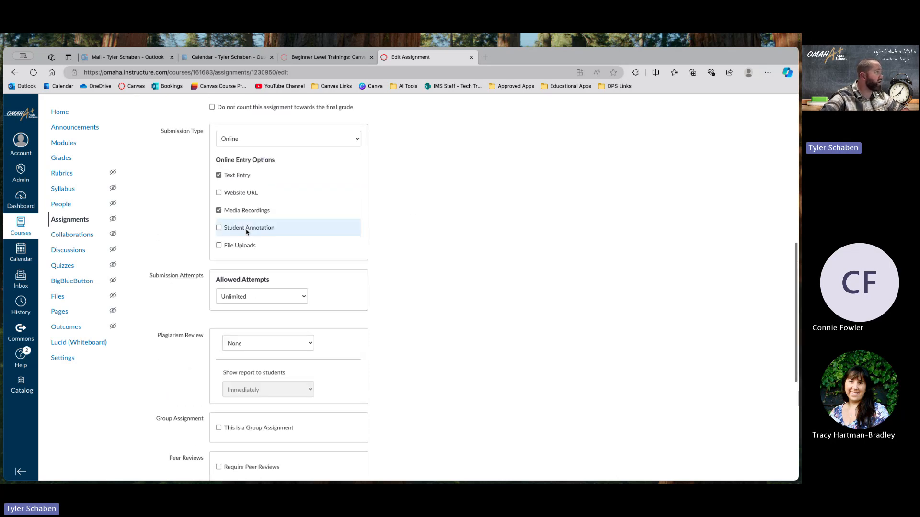
click(218, 229)
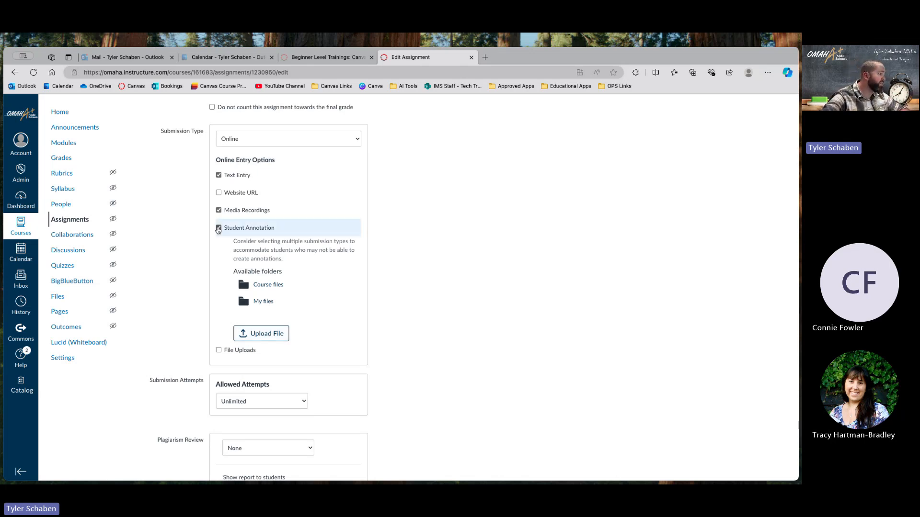
click(265, 333)
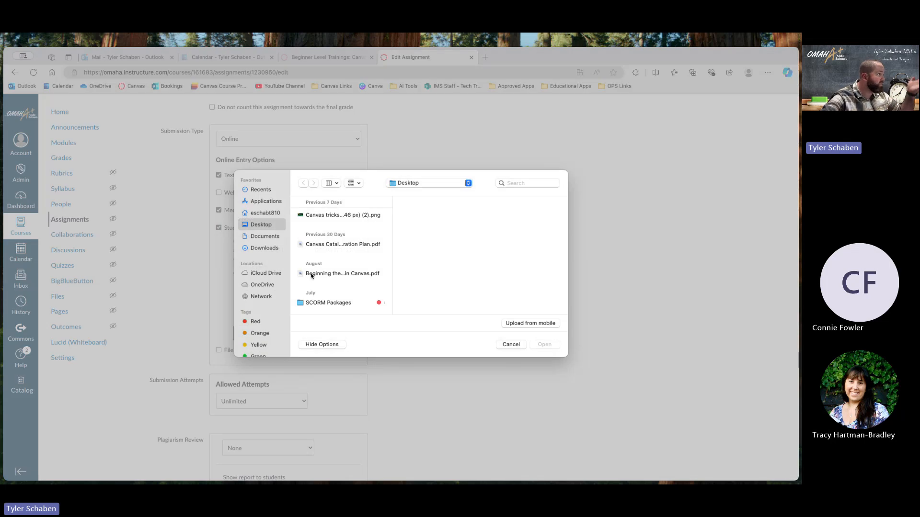
click(507, 345)
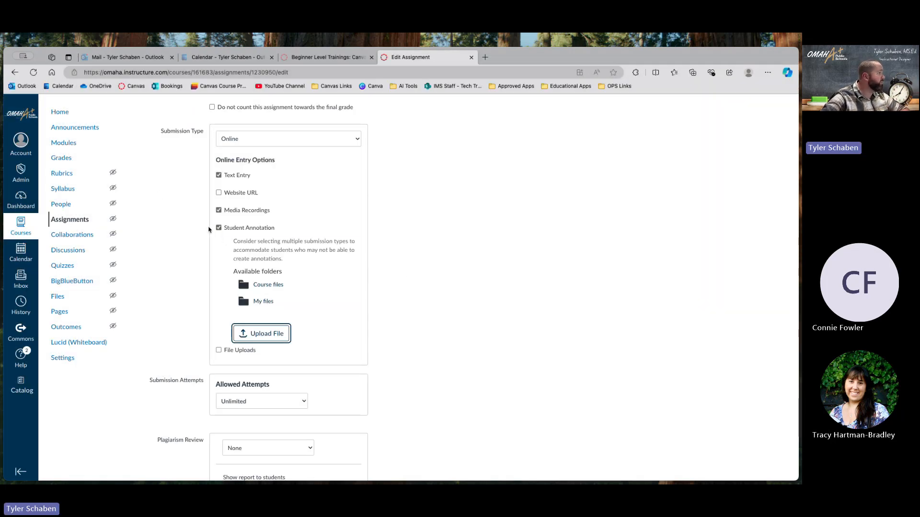
Remove Student Annotation from the online entry options of Planets Assignment.
click(218, 229)
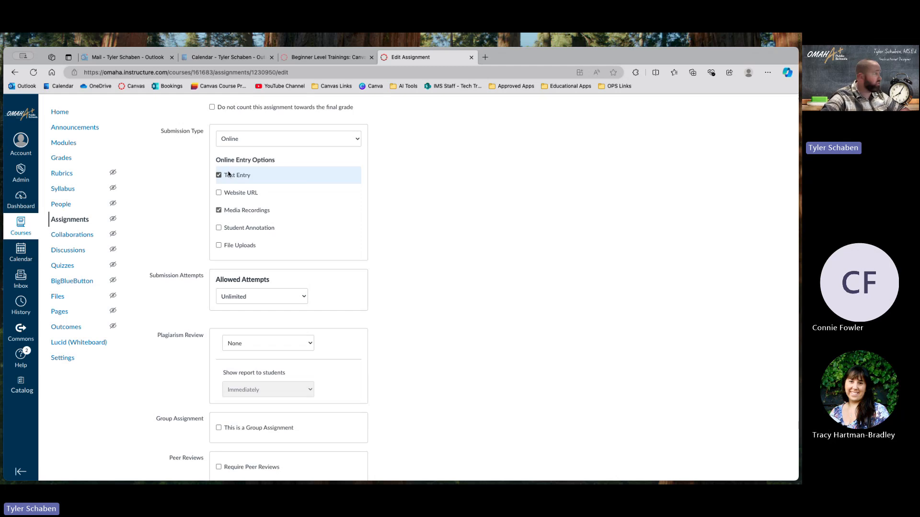
Try setting the allowed submission attempts to Limited, and restore the Unlimited option.
scroll(364, 232, down, 2)
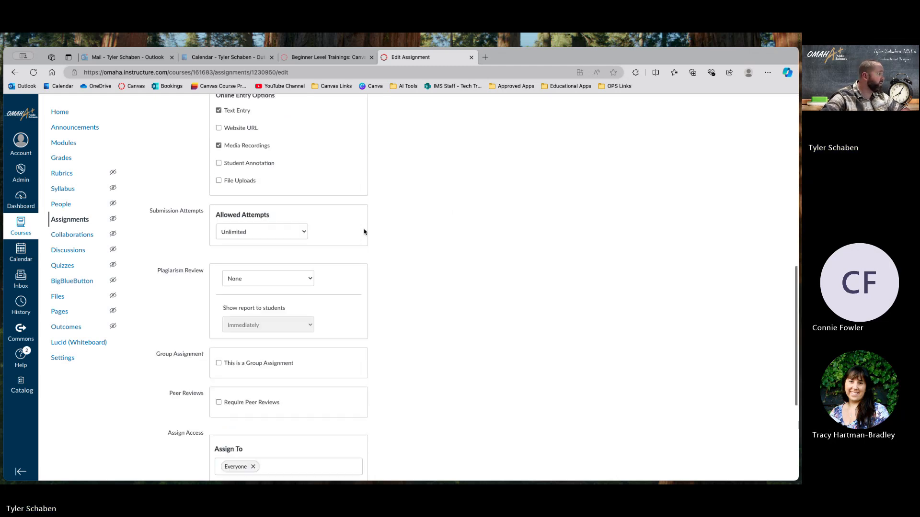
scroll(364, 232, down, 2)
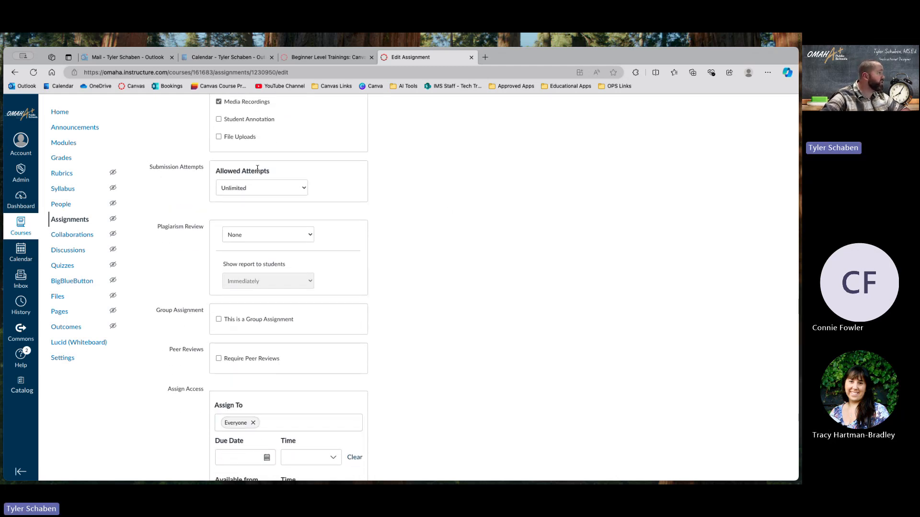
click(257, 189)
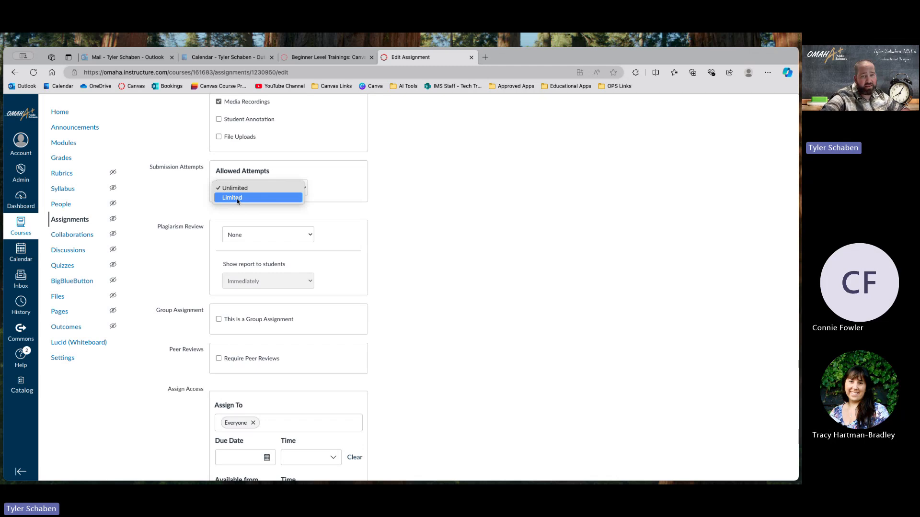
click(237, 198)
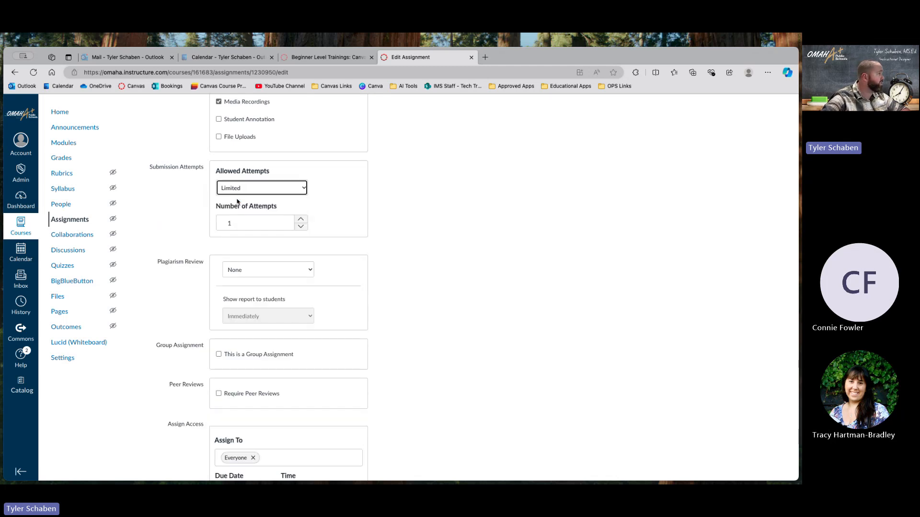
click(302, 187)
click(410, 203)
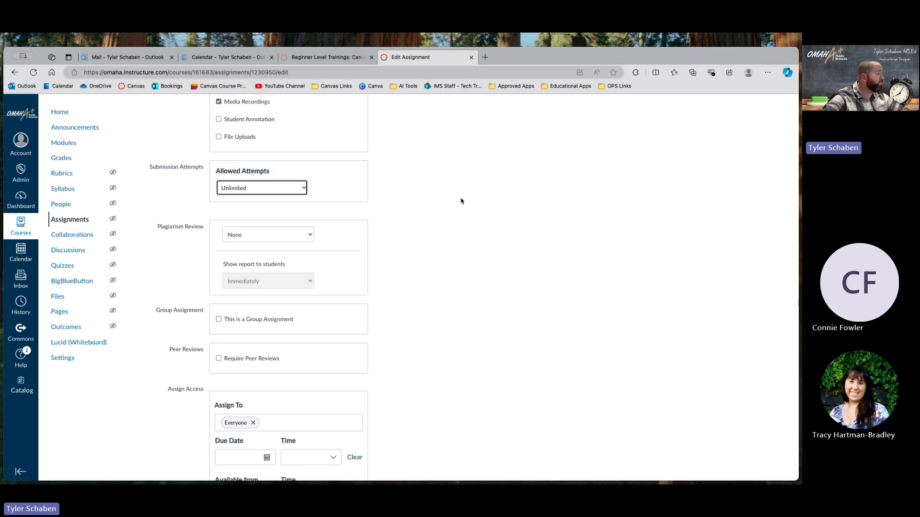
Examine the plagiarism review choices, the group assignment and peer review settings, and the available submission types.
scroll(426, 207, down, 2)
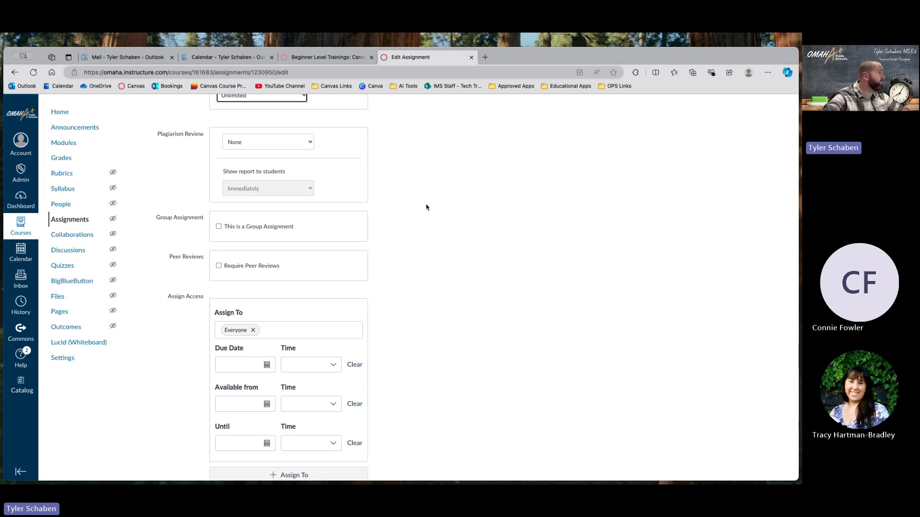
scroll(314, 179, up, 2)
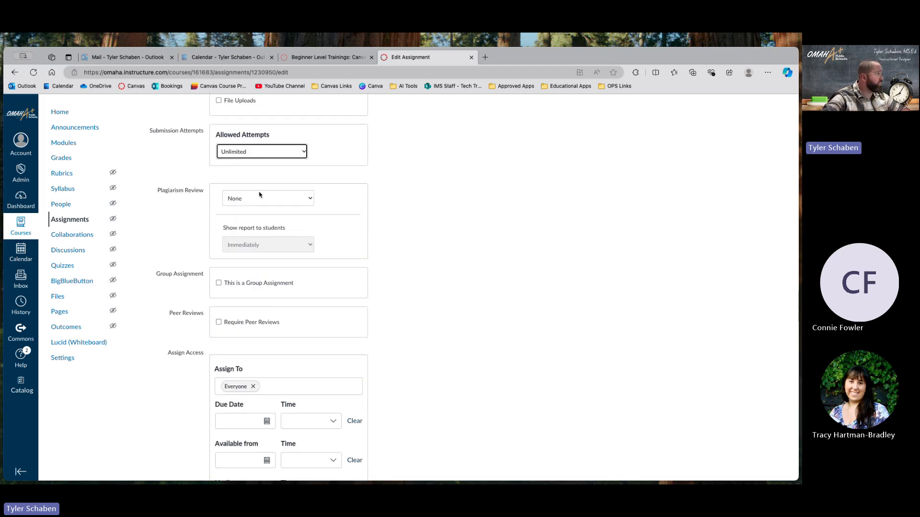
click(289, 198)
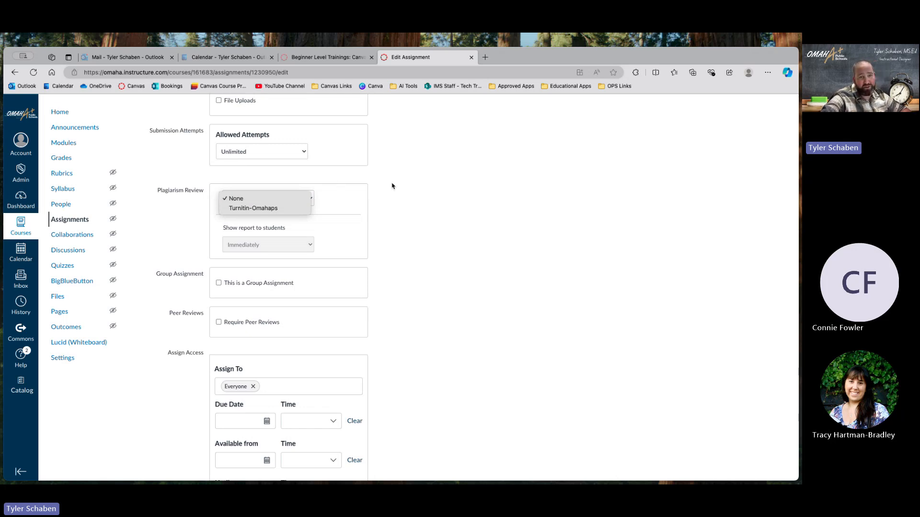
click(410, 201)
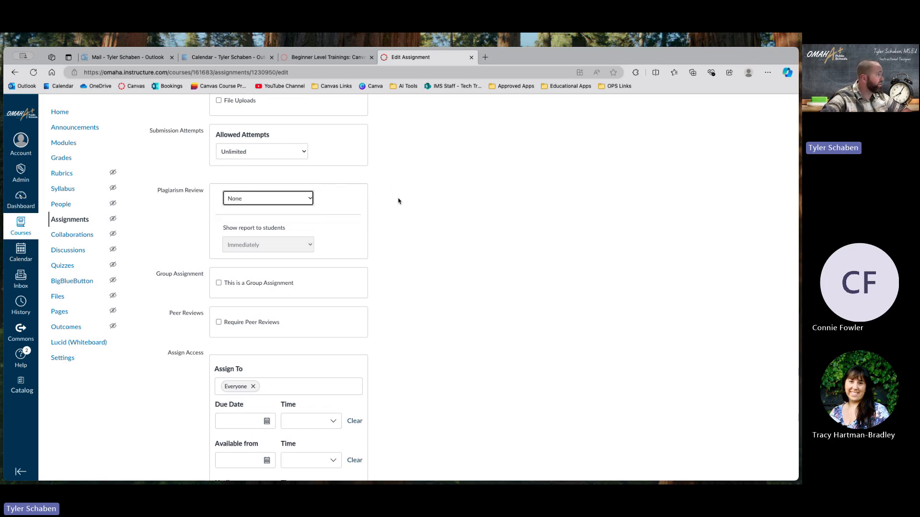
scroll(402, 222, down, 3)
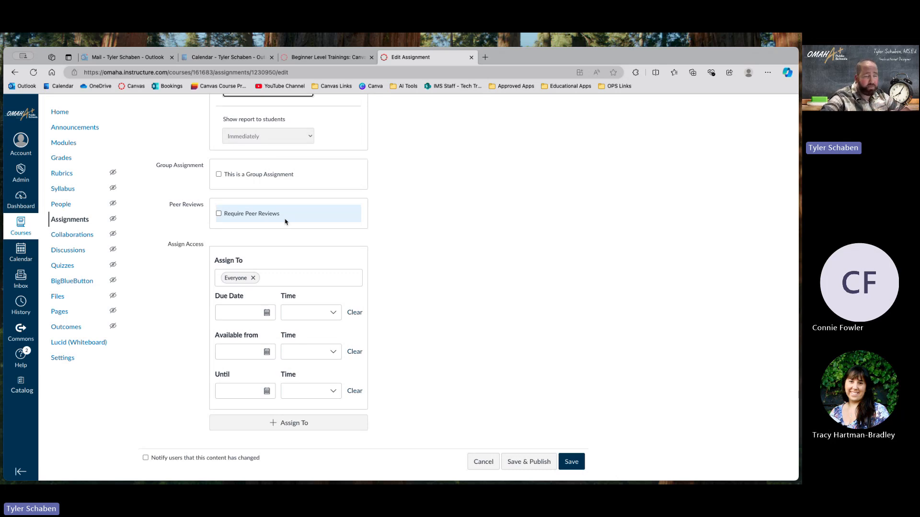
scroll(438, 239, down, 1)
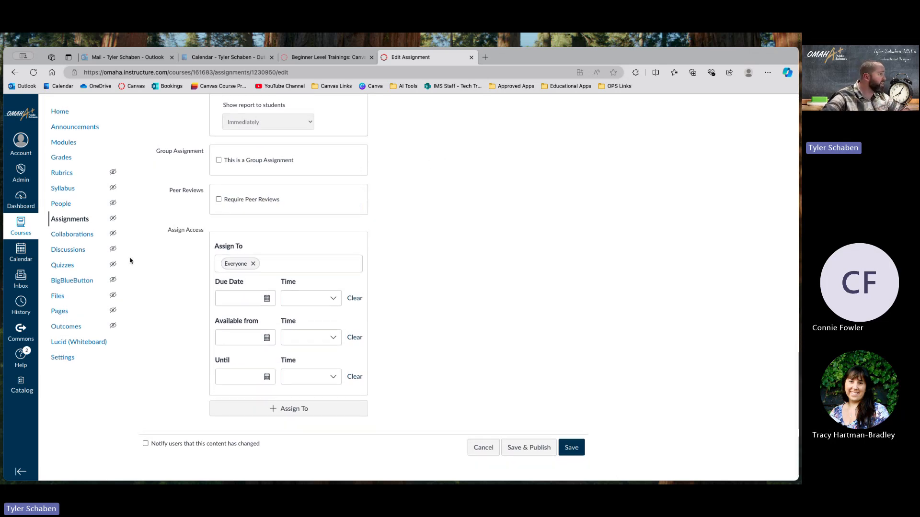
scroll(295, 268, up, 6)
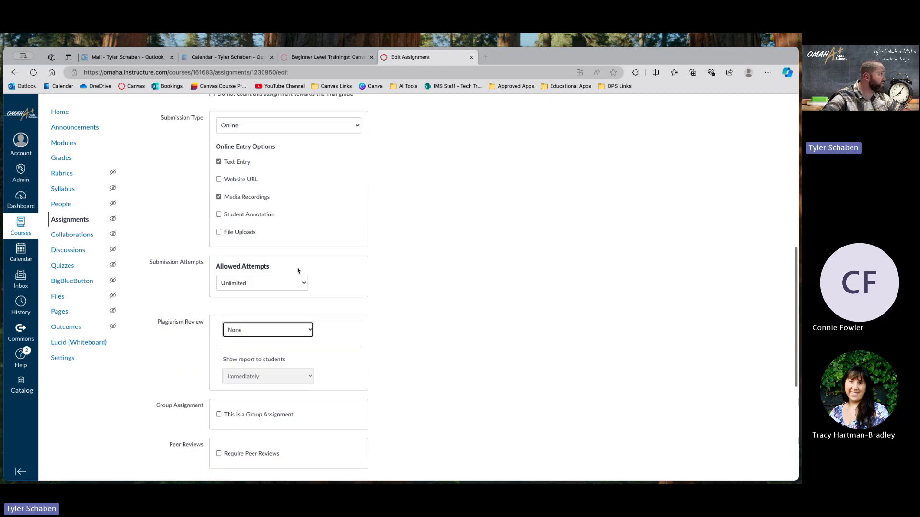
scroll(335, 283, up, 1)
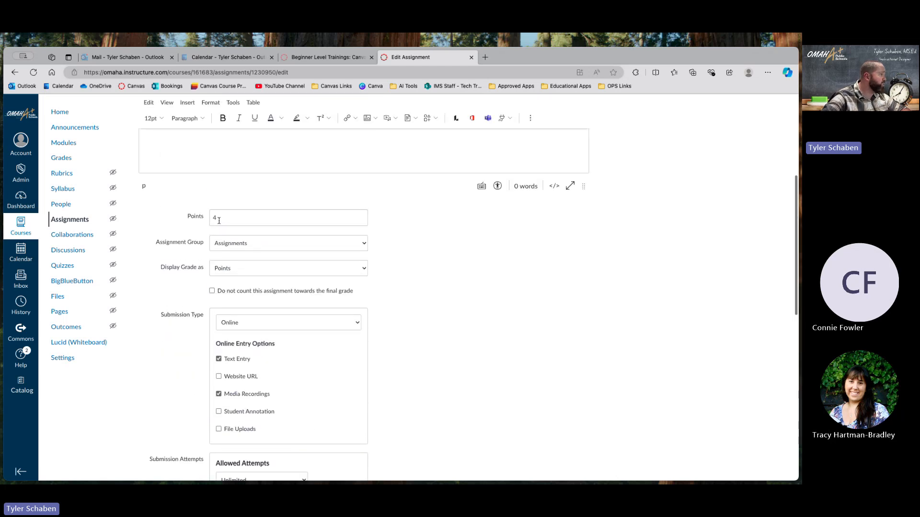
scroll(402, 294, down, 1)
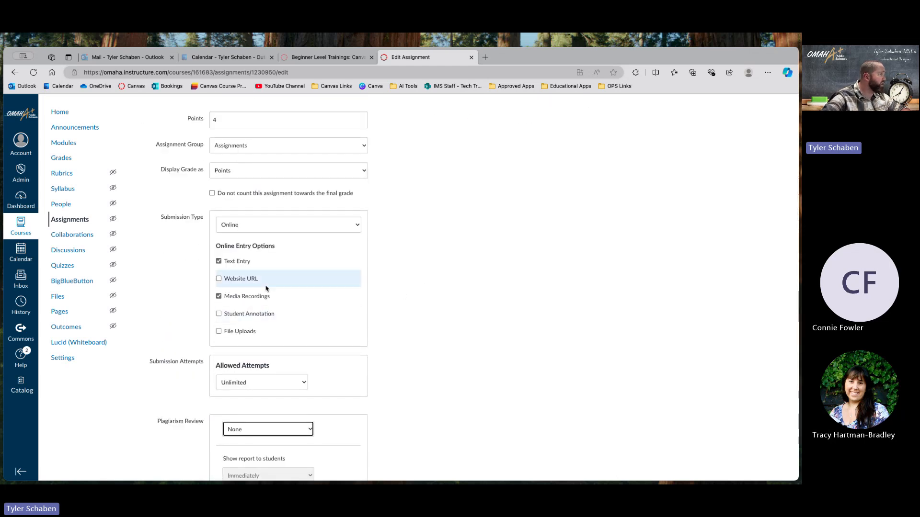
click(293, 230)
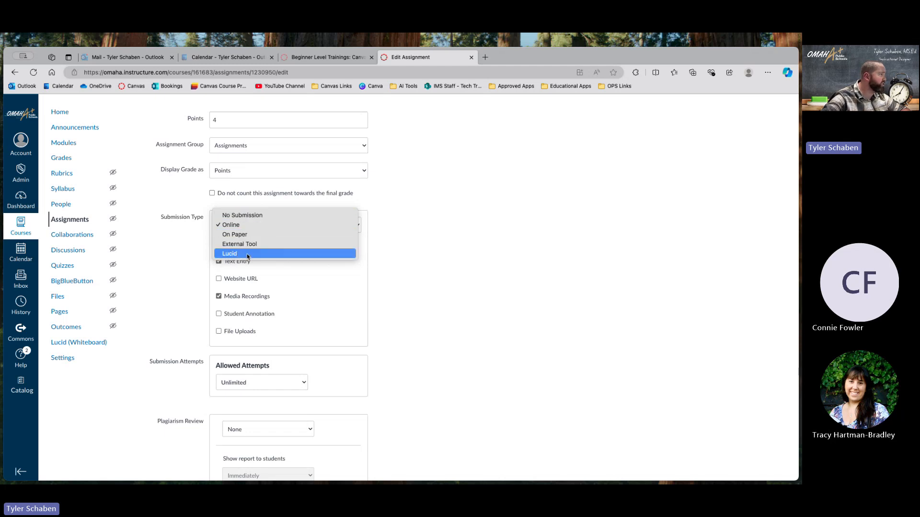
click(467, 216)
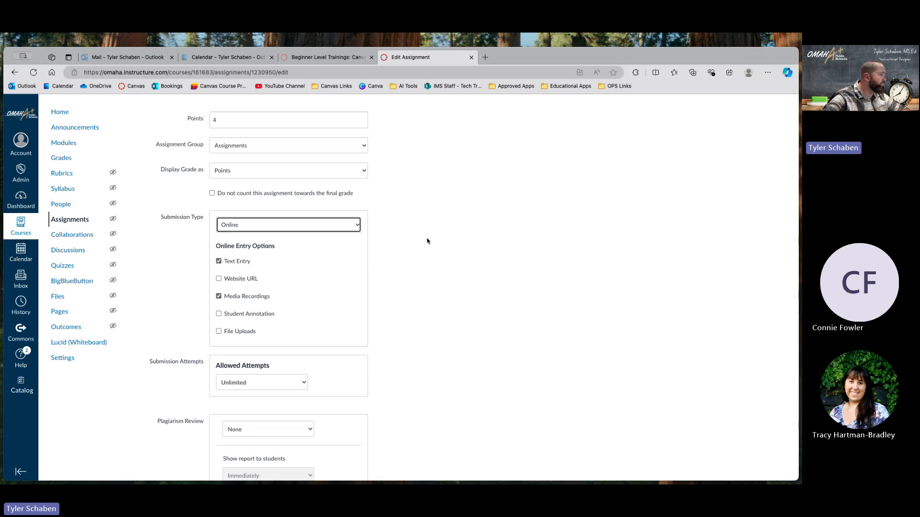
scroll(428, 241, down, 5)
scroll(427, 240, up, 5)
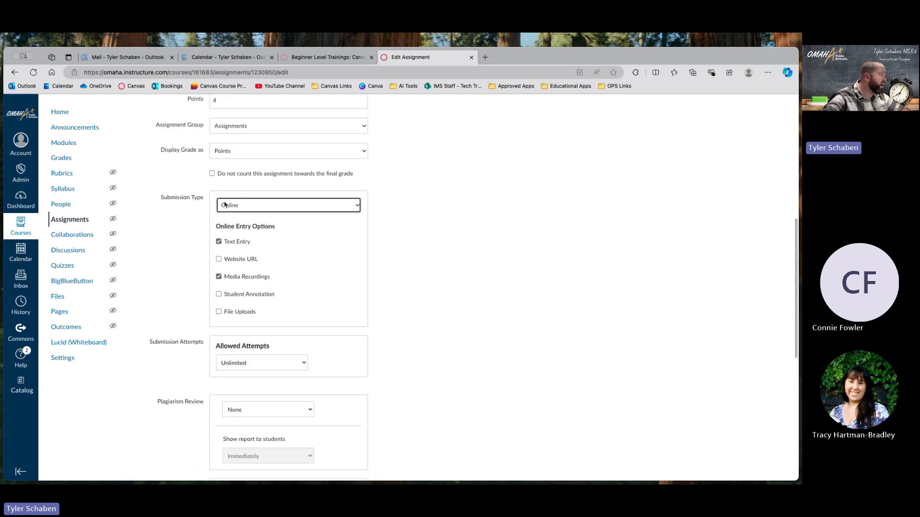
Set the assignment due on October 17, 2024, available from October 16, 2024 until October 19, 2024 for everyone.
scroll(467, 253, down, 7)
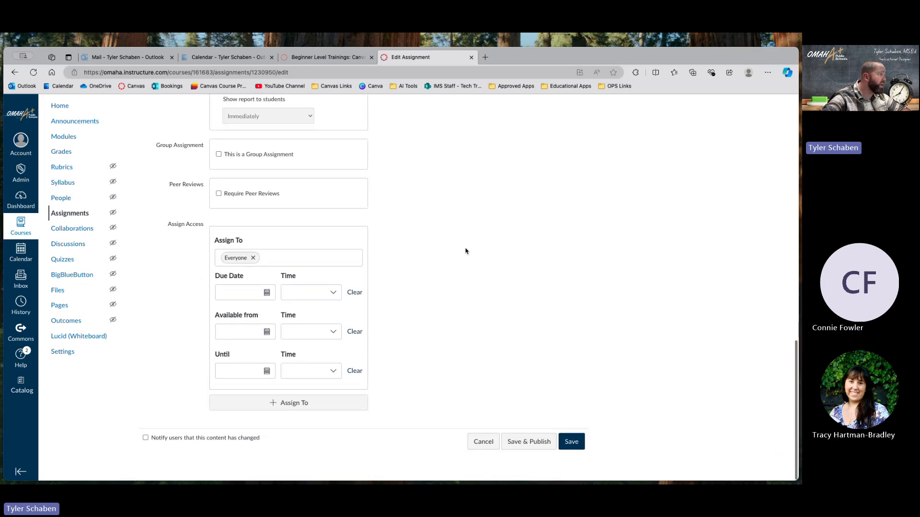
scroll(463, 250, up, 1)
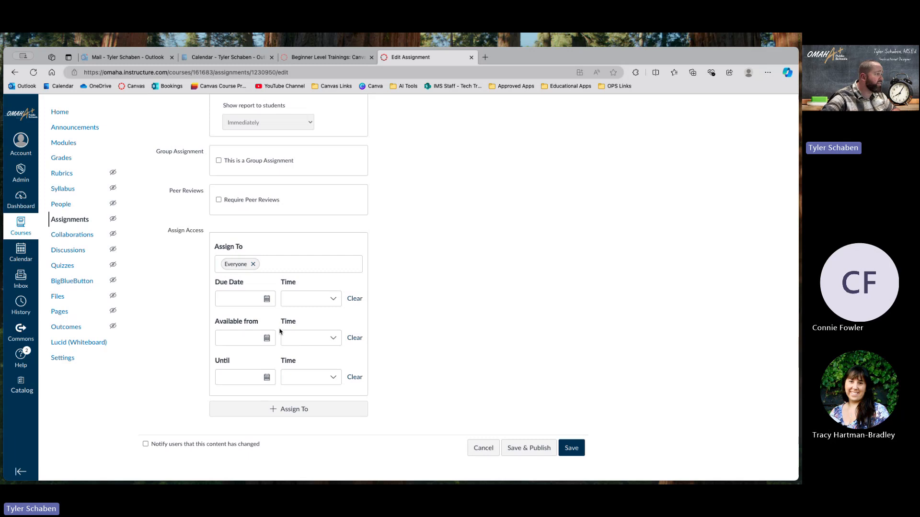
click(267, 300)
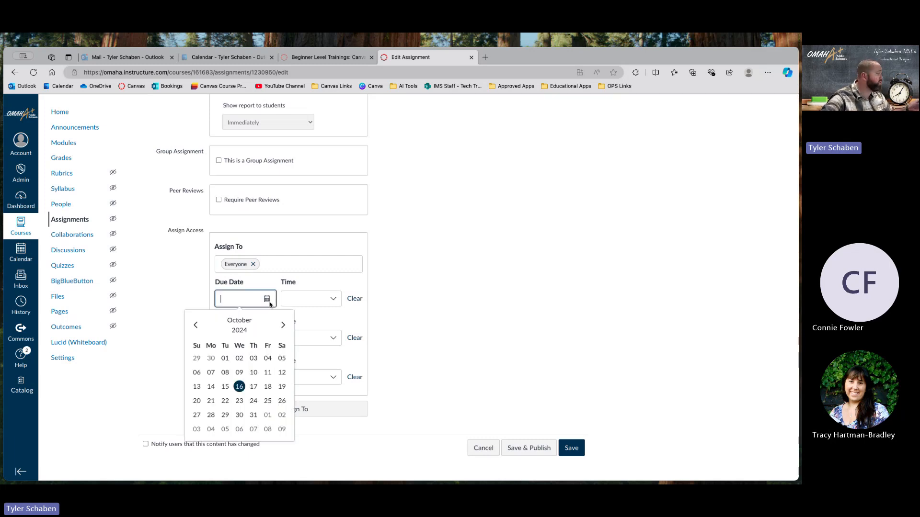
click(254, 387)
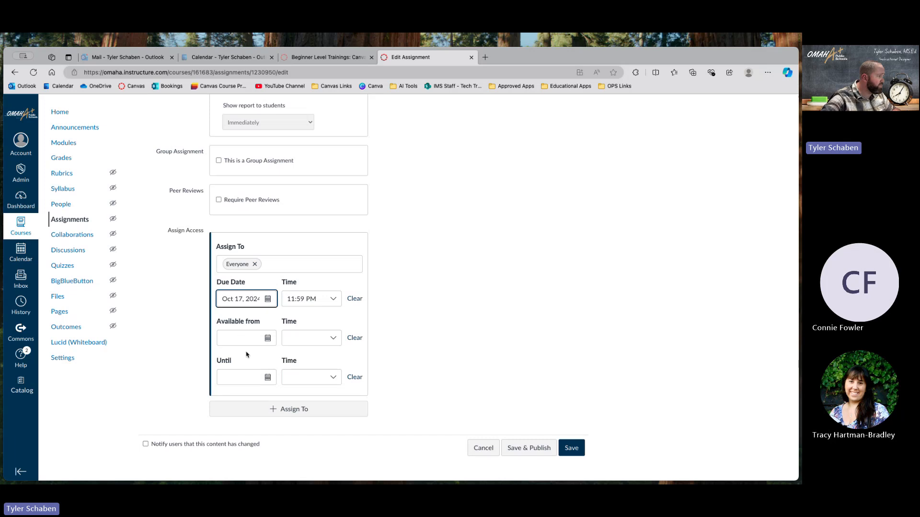
click(267, 338)
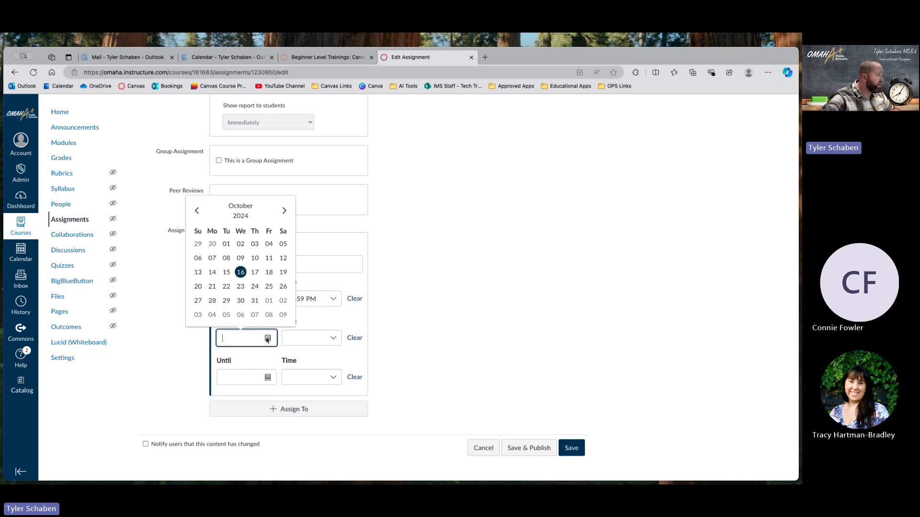
click(242, 273)
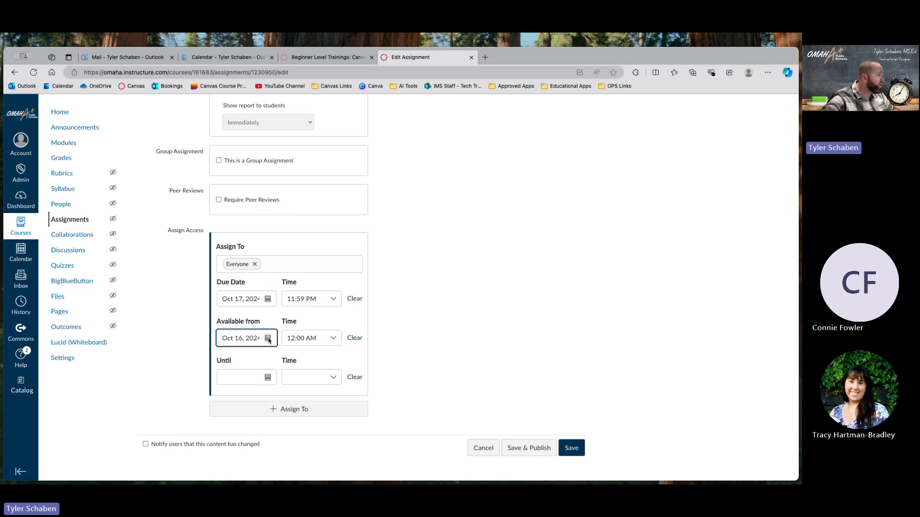
click(266, 378)
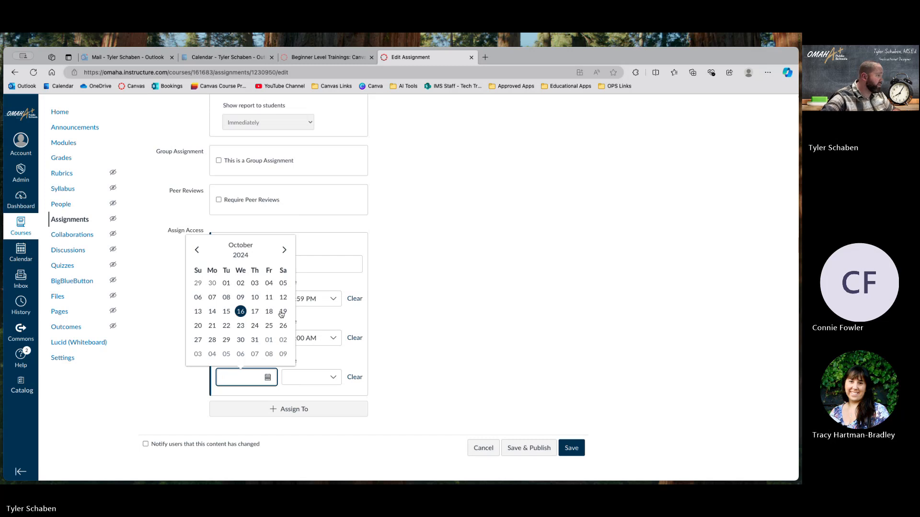
click(282, 312)
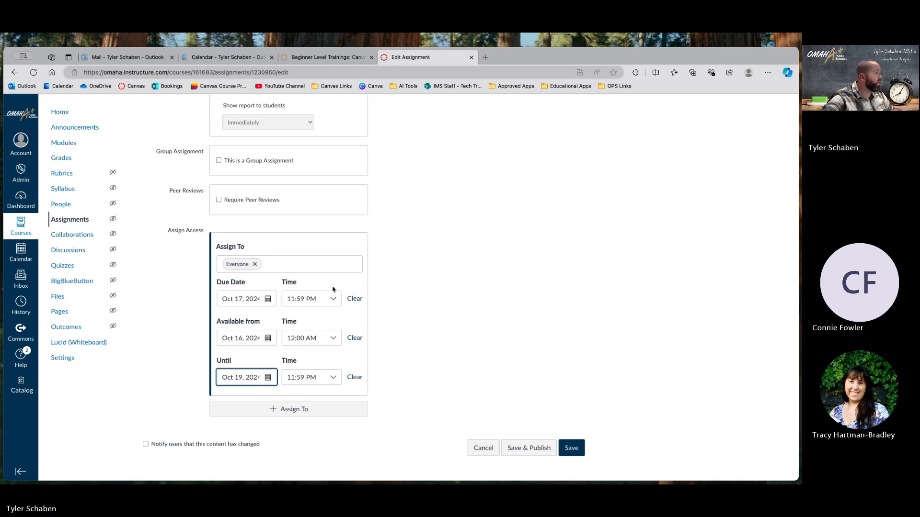
Add a second Assign To entry and assign it to the first student listed under Students.
scroll(416, 288, down, 1)
scroll(415, 287, up, 1)
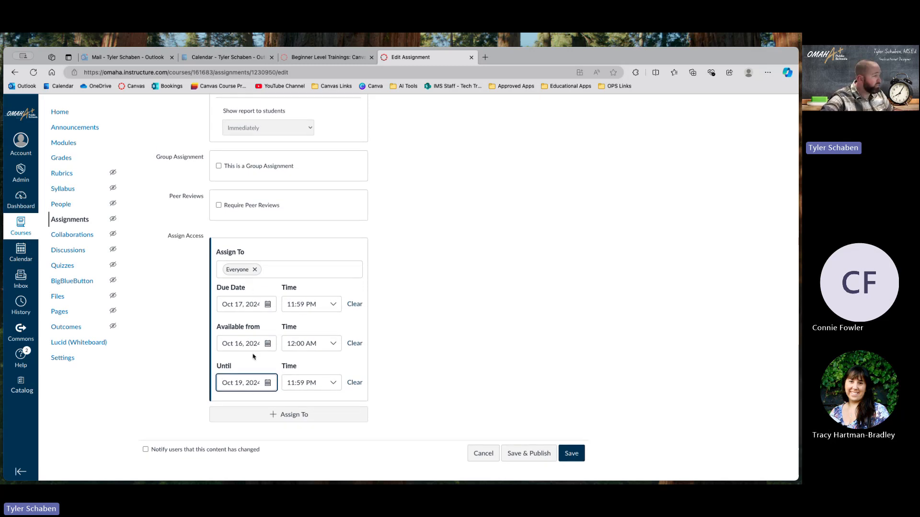
click(286, 415)
scroll(426, 285, down, 2)
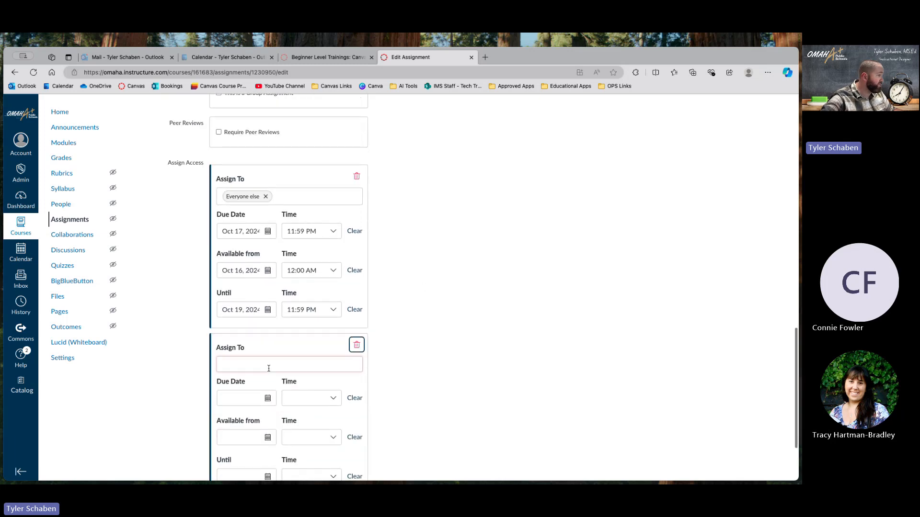
click(269, 364)
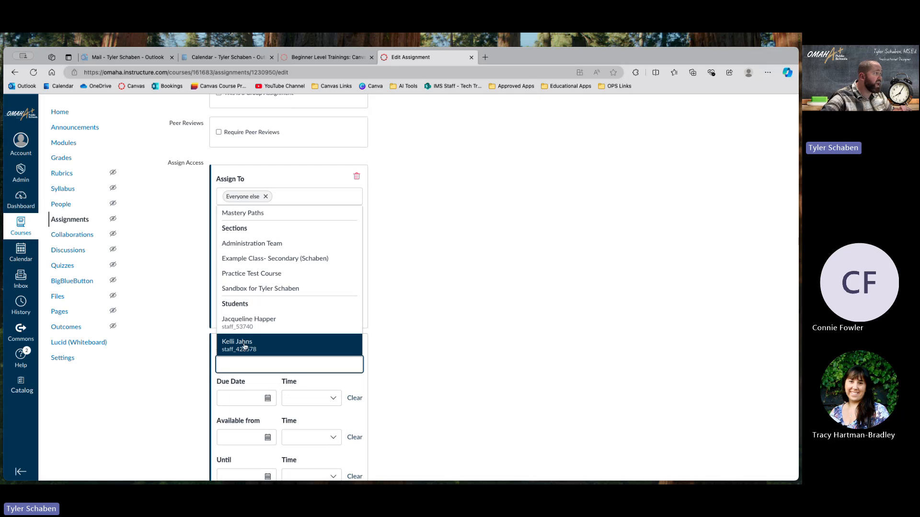
click(266, 260)
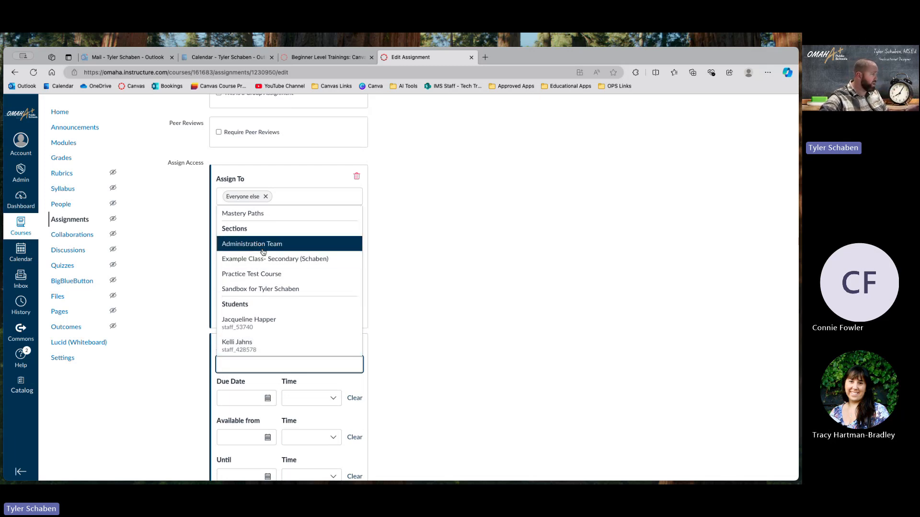
click(270, 325)
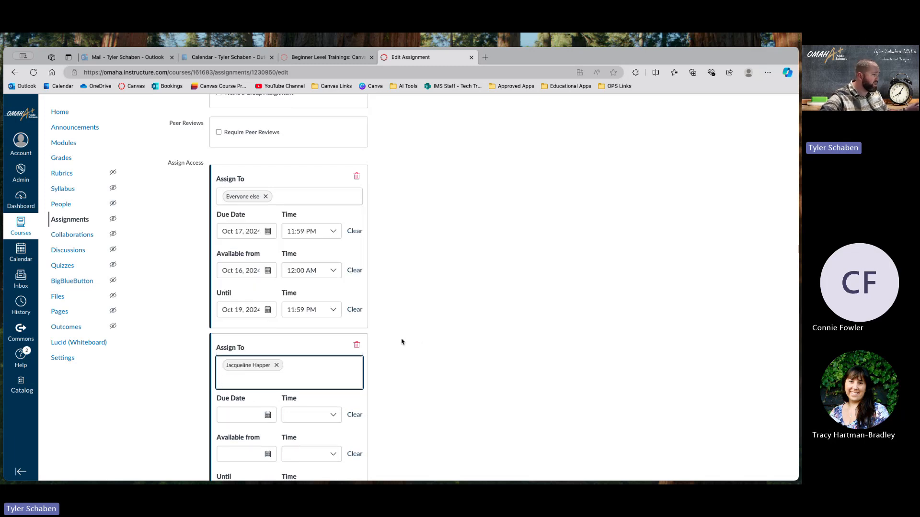
Compare the access dates for everyone else with the date fields of the individual student's entry.
scroll(416, 342, down, 5)
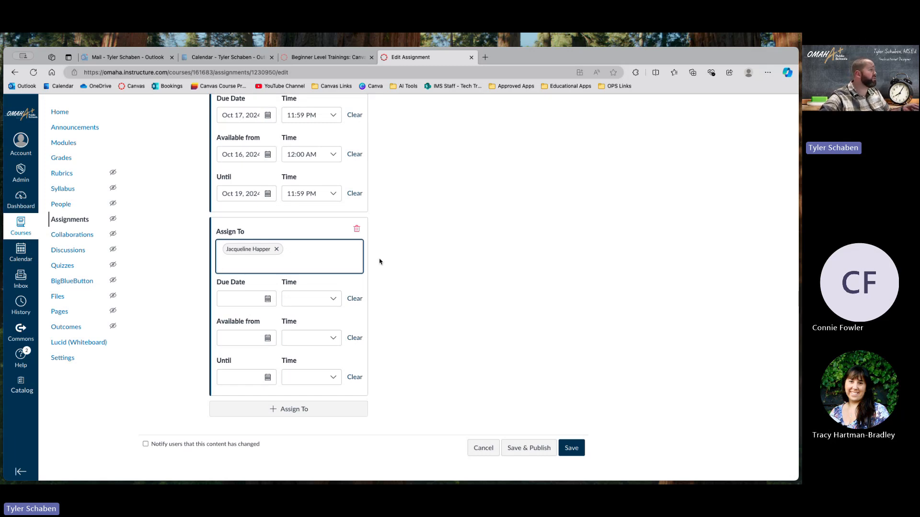
scroll(379, 261, up, 2)
scroll(380, 262, down, 2)
scroll(274, 174, up, 1)
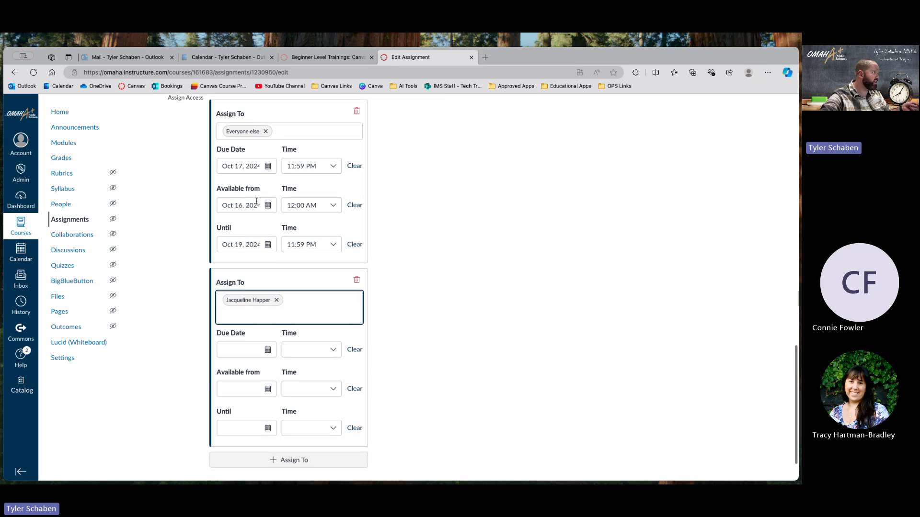
scroll(259, 201, up, 1)
scroll(260, 209, up, 1)
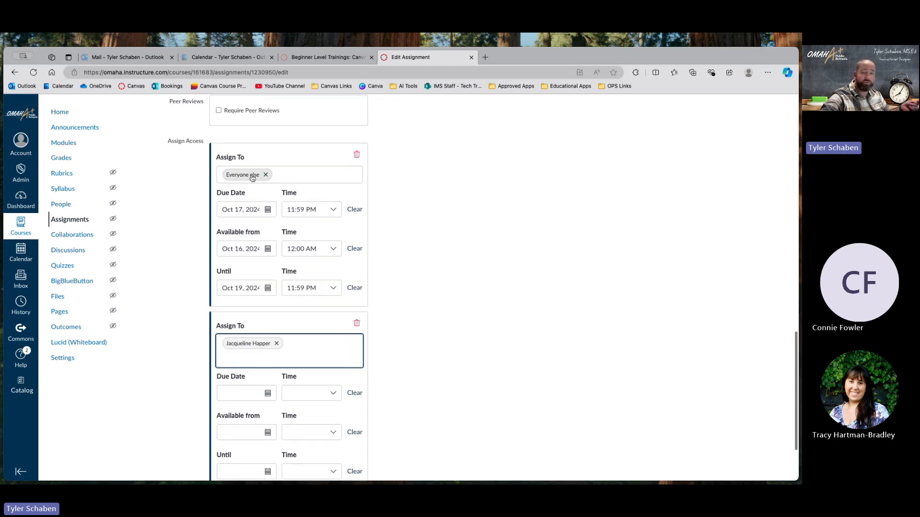
scroll(423, 367, down, 3)
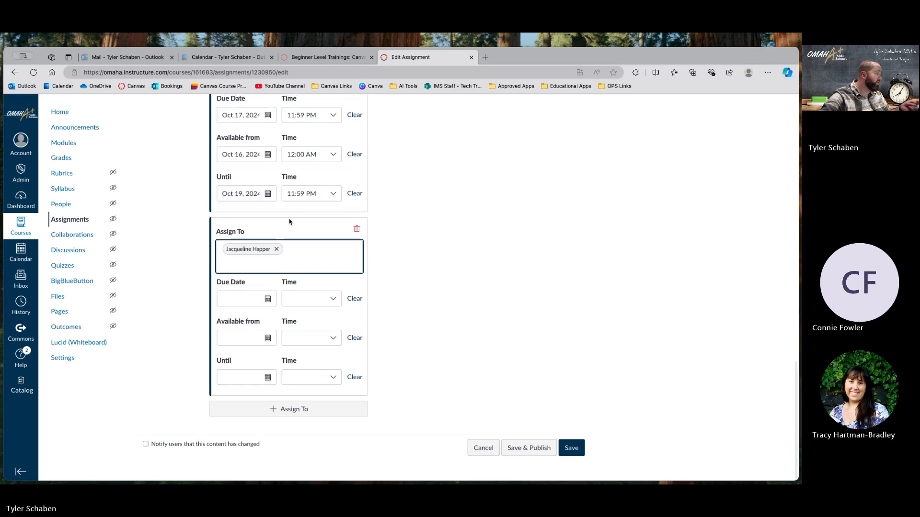
Set the individual student's due date to October 20, 2024, then save and publish Planets Assignment.
click(269, 299)
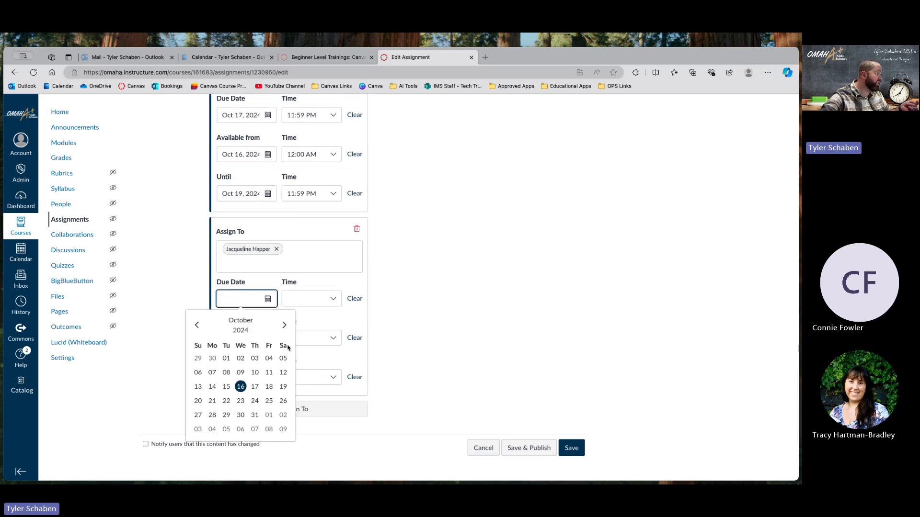
click(200, 400)
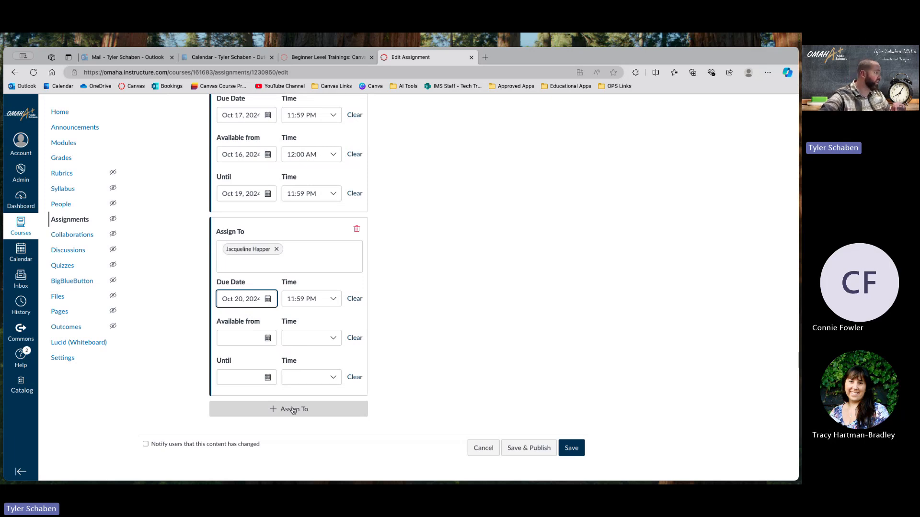
scroll(356, 356, up, 2)
scroll(356, 357, down, 2)
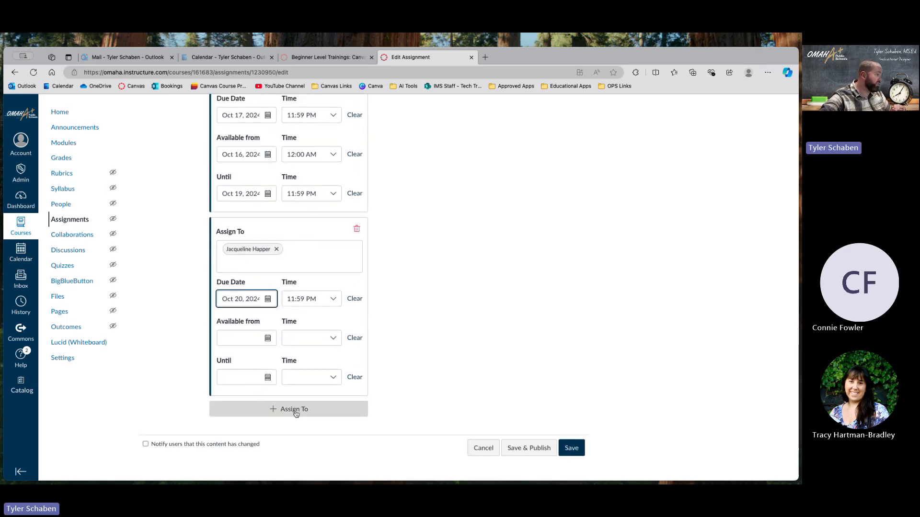
scroll(370, 253, up, 2)
scroll(576, 358, down, 2)
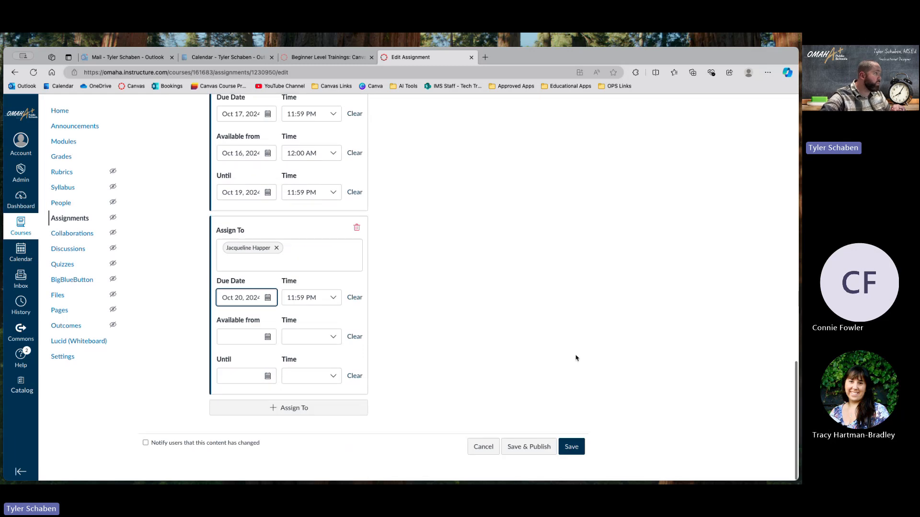
scroll(577, 359, up, 10)
scroll(576, 359, down, 10)
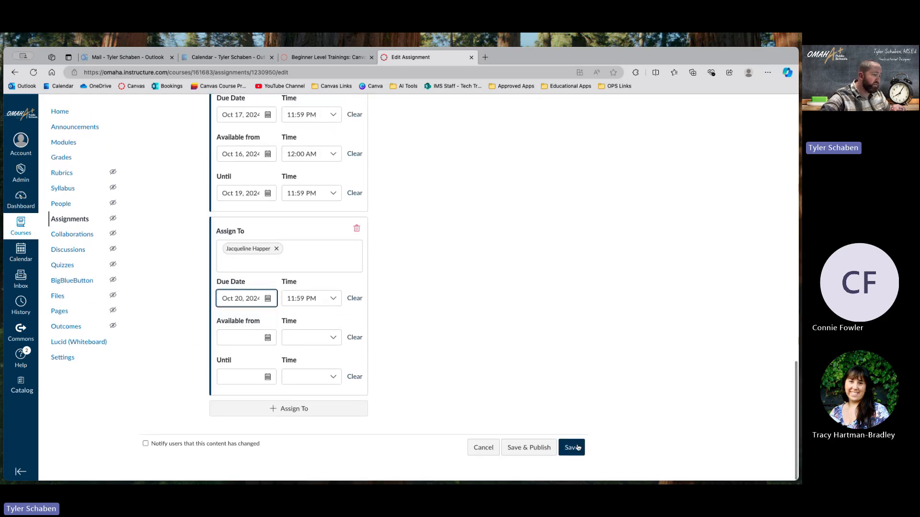
click(540, 450)
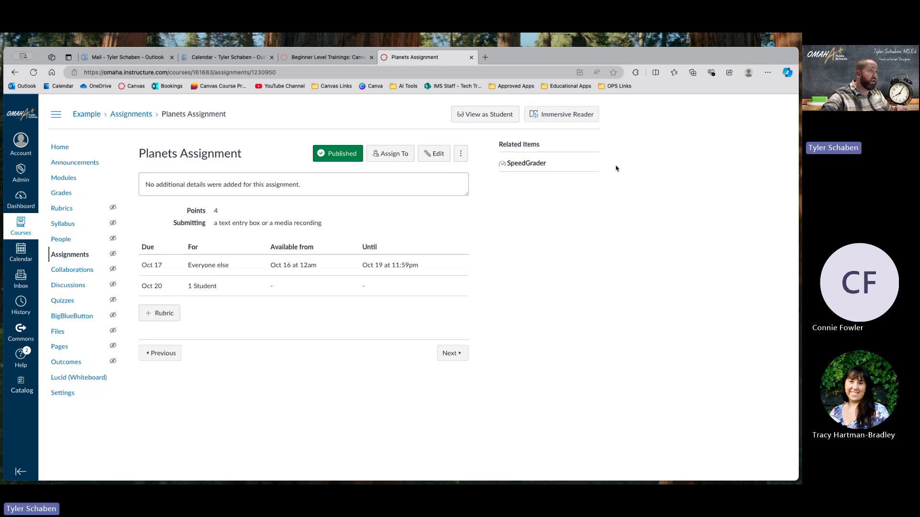
Preview Planets Assignment as a student, checking its dates and submission types, and leave the student view.
click(471, 111)
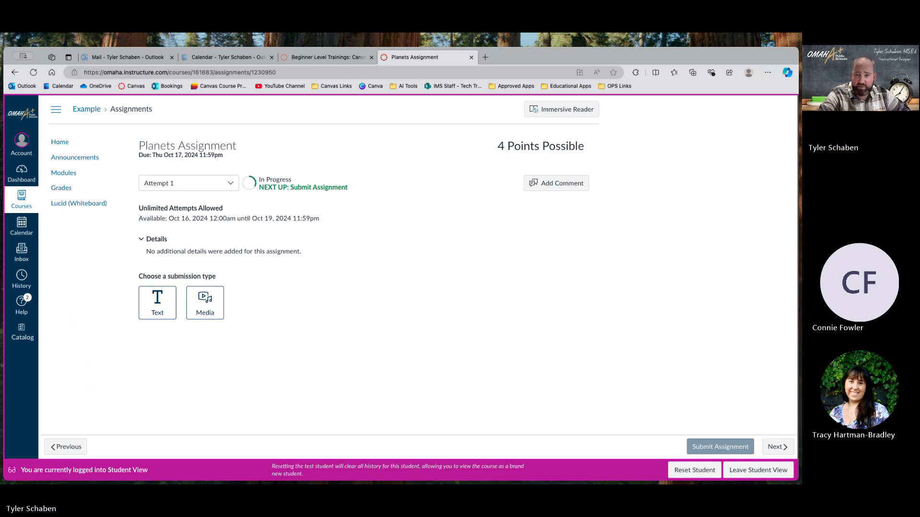
click(747, 473)
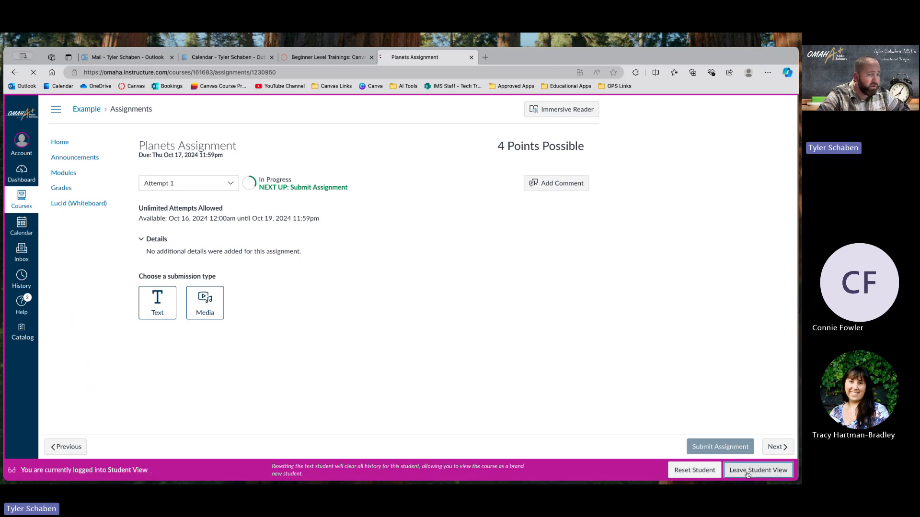